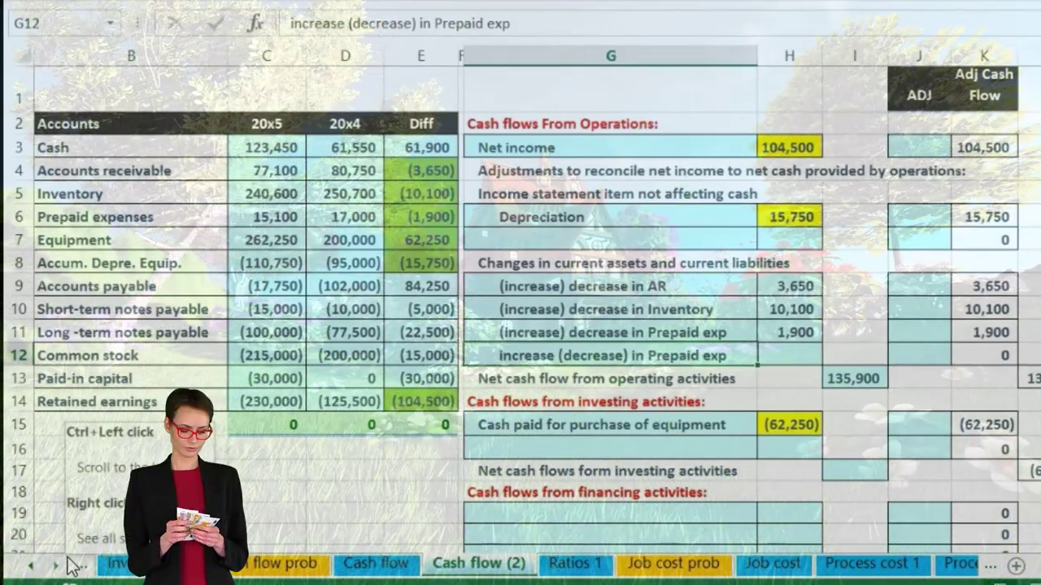
# - Browse the Accounting Instruction course categories and the OneNote - Getting Started 2022 section of the QuickBooks Online course
pyautogui.click(775, 147)
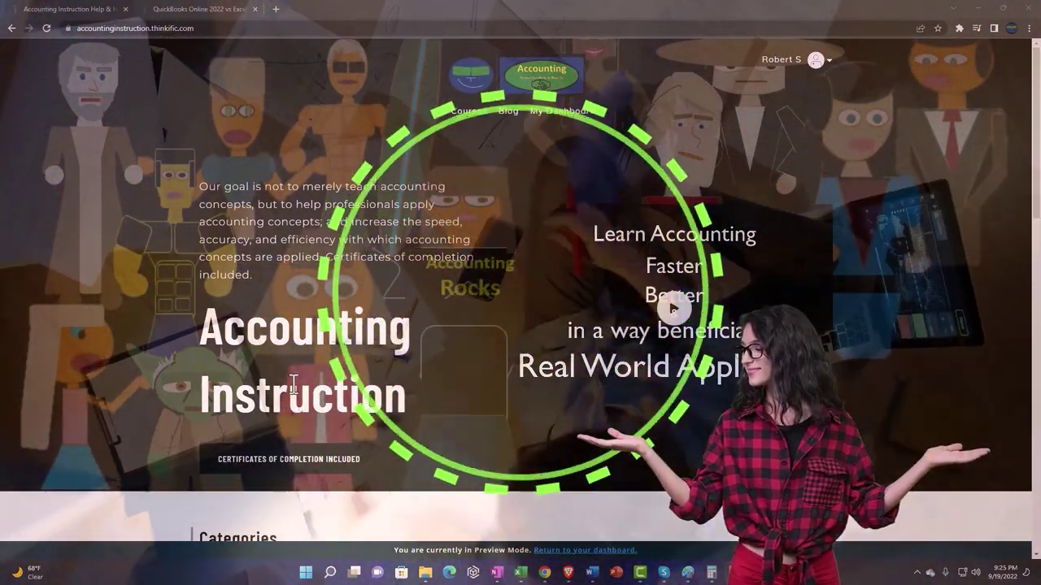
pyautogui.scroll(-6, 141, 453)
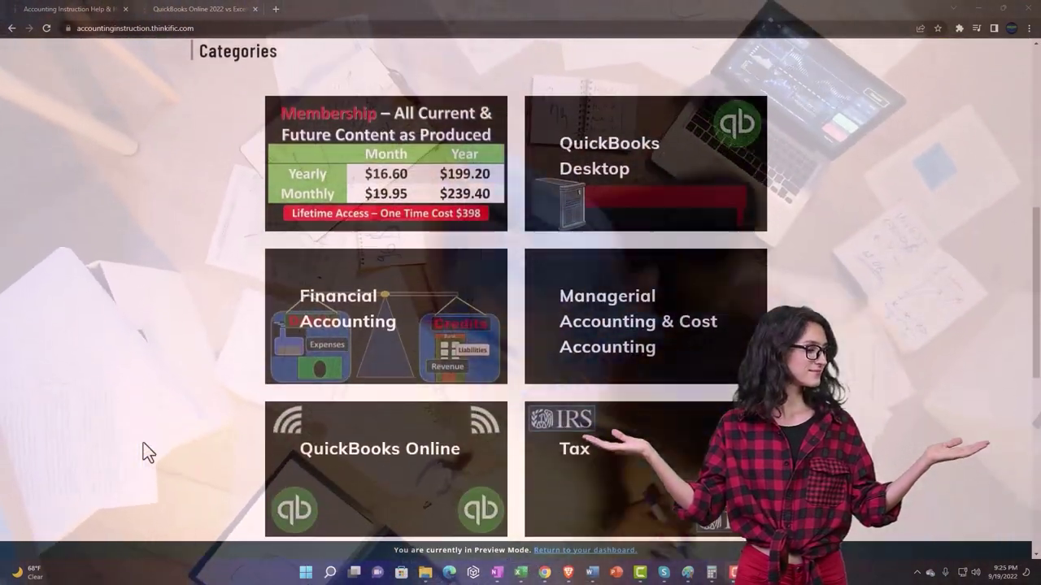
pyautogui.scroll(-3, 143, 453)
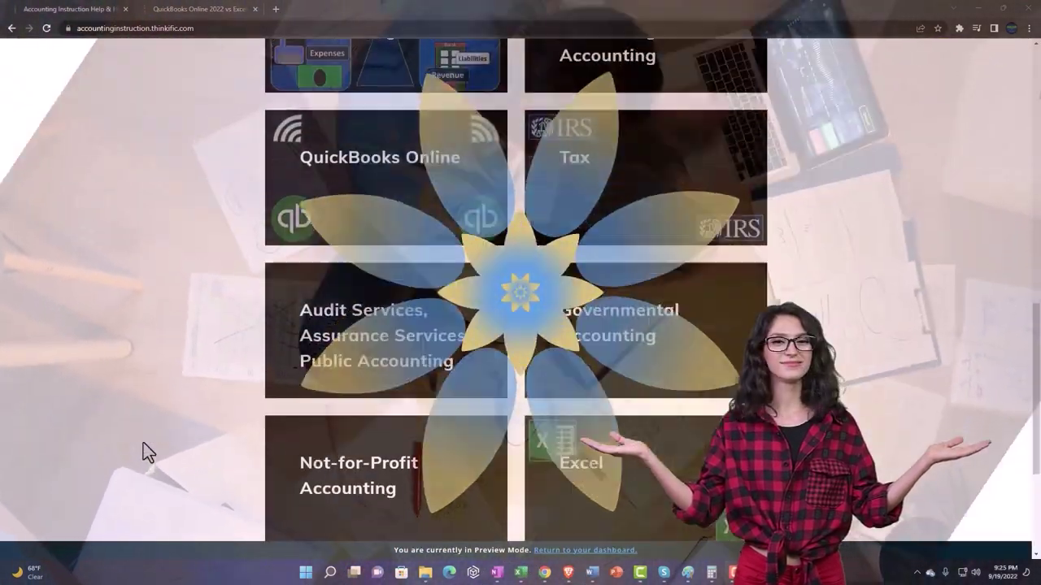
pyautogui.scroll(-3, 144, 444)
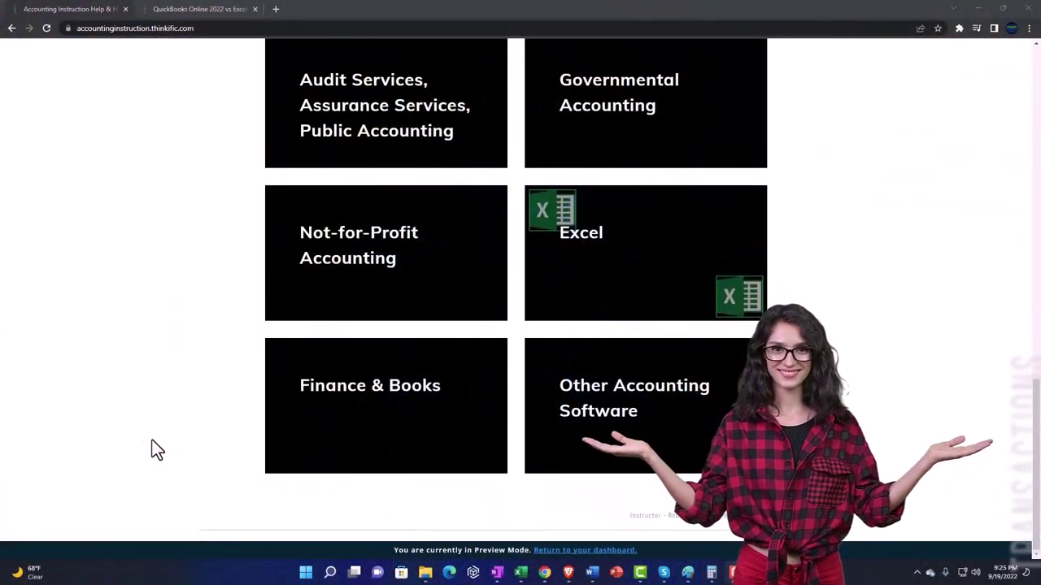
pyautogui.click(188, 12)
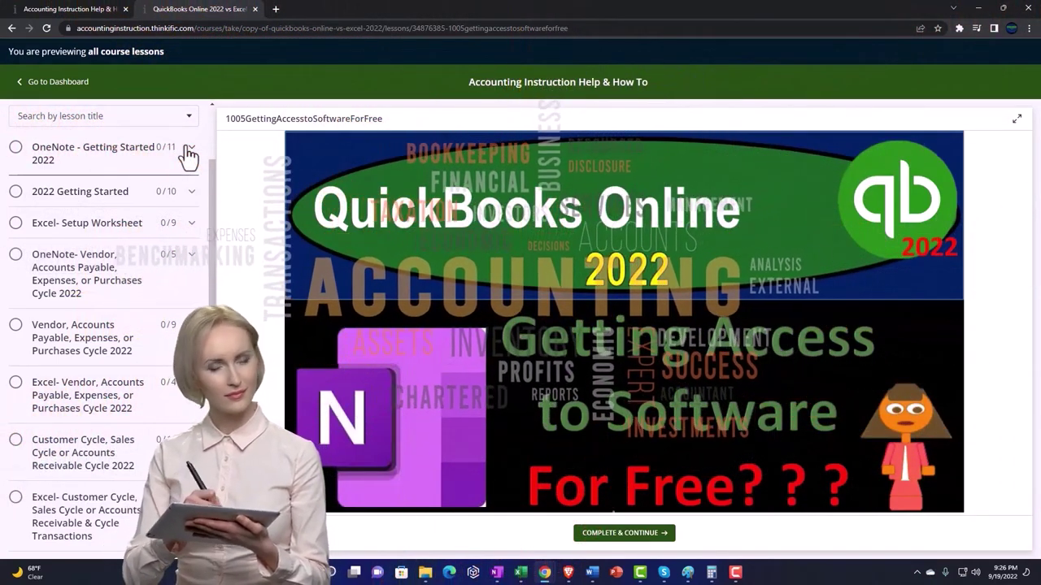
pyautogui.click(189, 151)
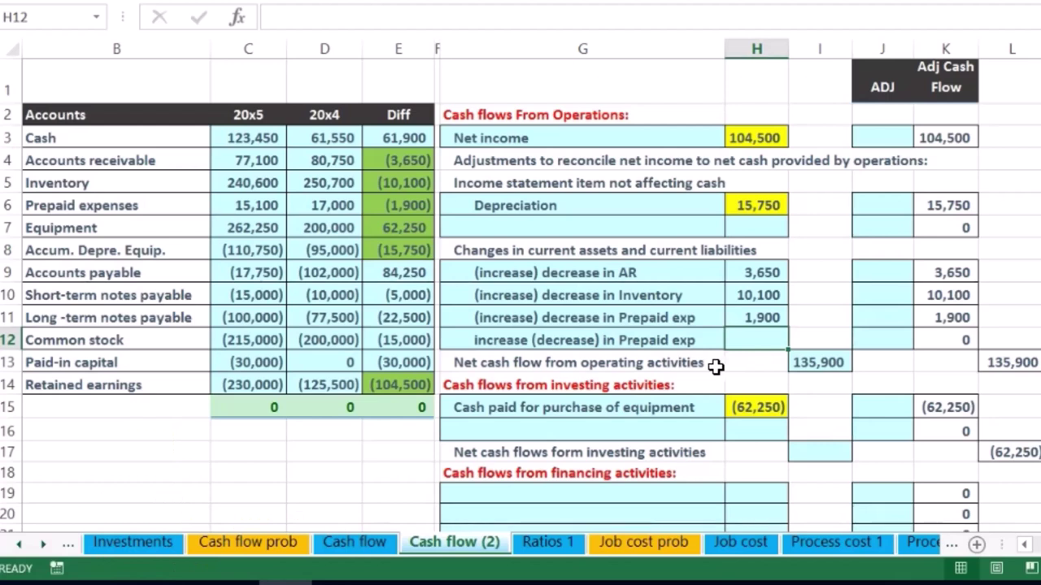
# - Enter the negated Accounts payable difference, -E9, in H12 under changes in current assets and current liabilities
pyautogui.click(501, 317)
pyautogui.click(514, 342)
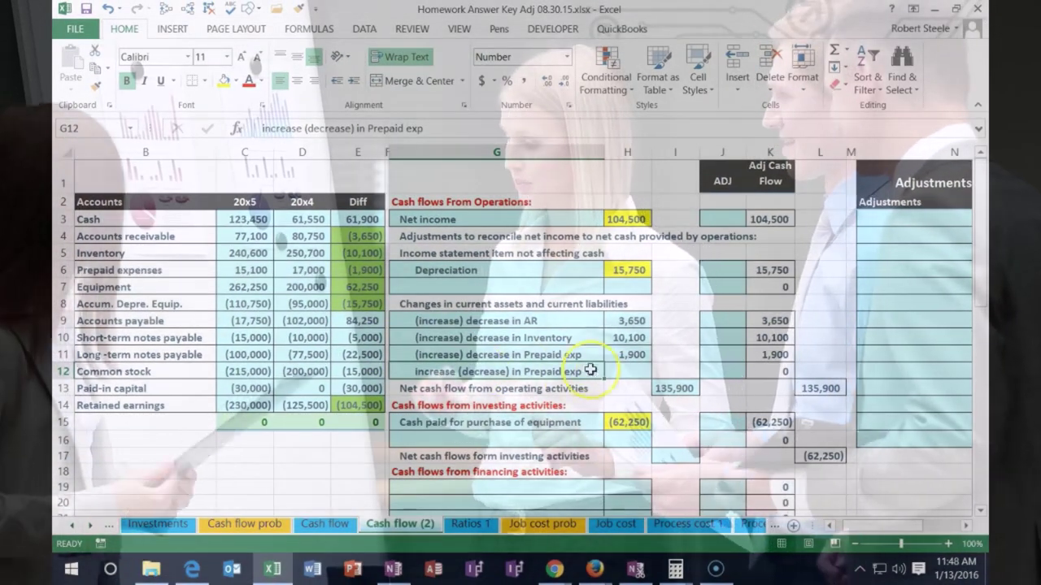
pyautogui.click(626, 372)
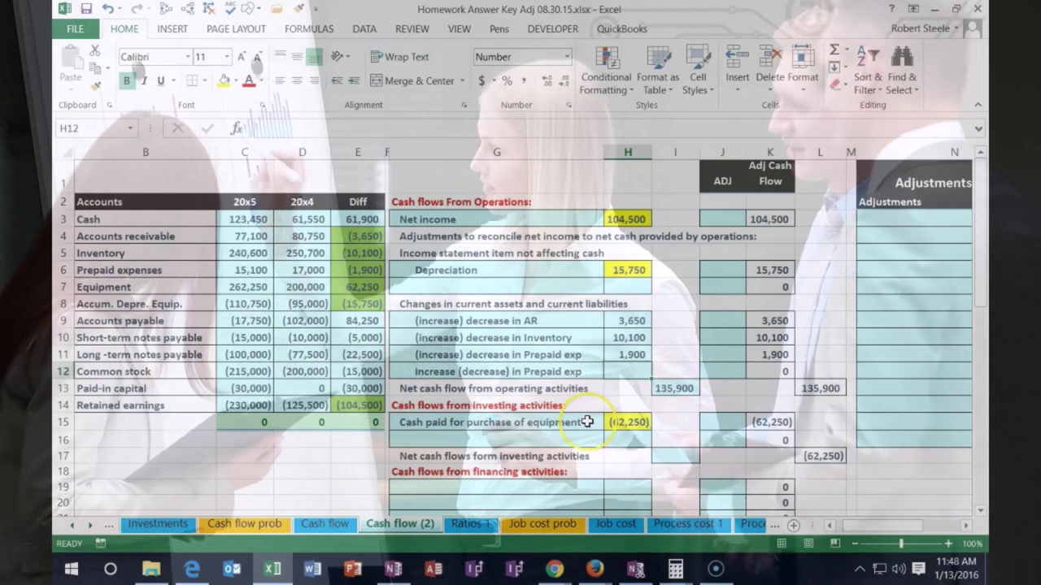
pyautogui.write('-')
pyautogui.click(358, 320)
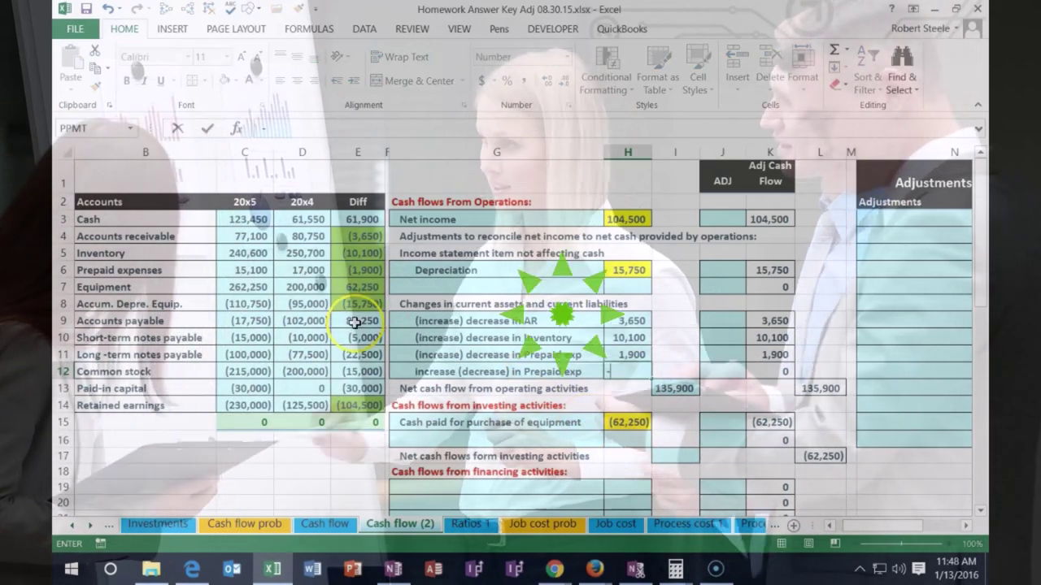
pyautogui.press('Return')
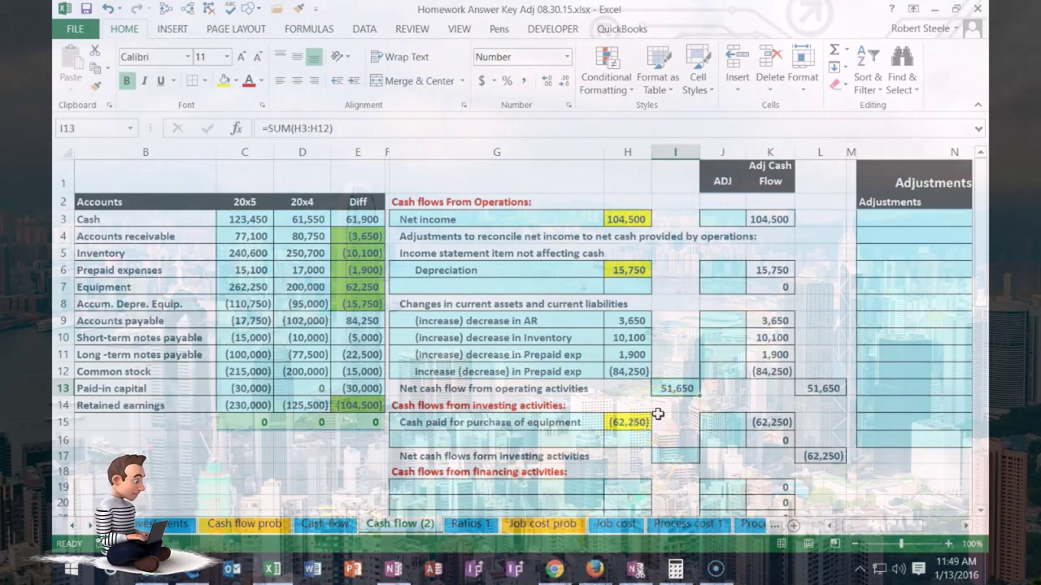
# - Check the operating cash flow formula in I13, and fill the Accounts payable difference cell E9 with green
pyautogui.click(662, 408)
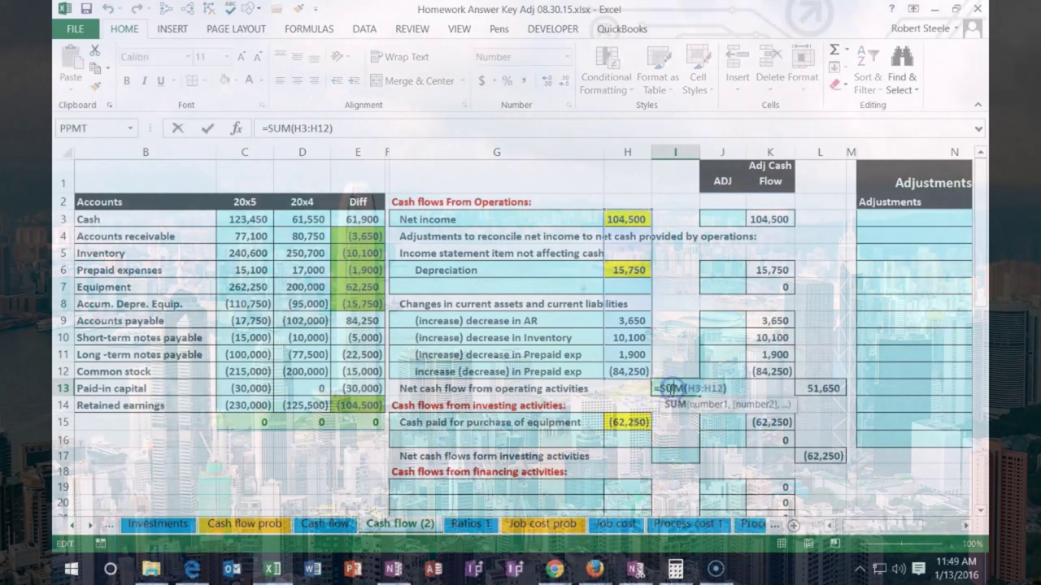
pyautogui.click(374, 321)
pyautogui.rightClick(374, 322)
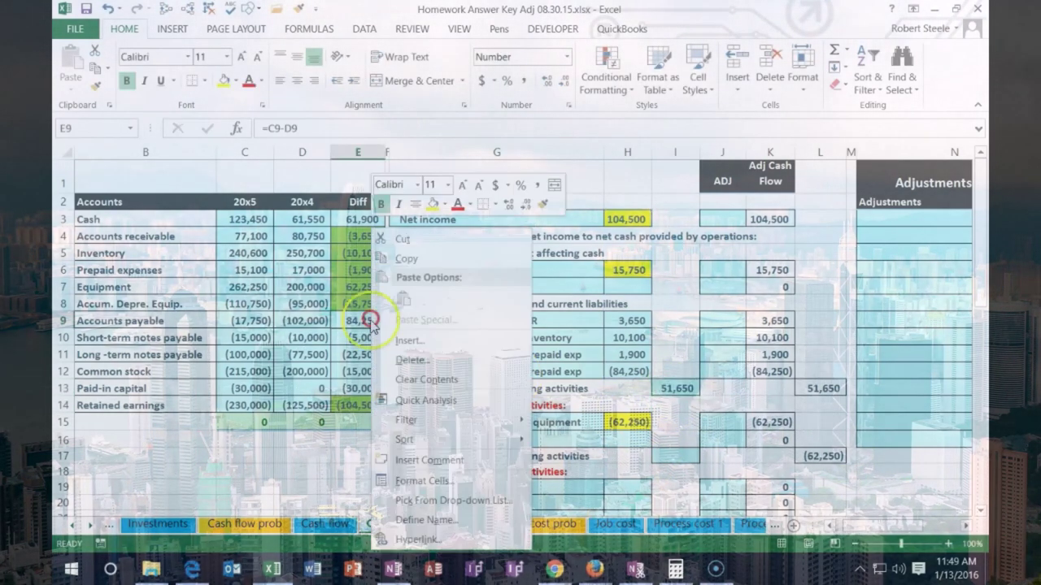
pyautogui.click(448, 203)
pyautogui.click(483, 323)
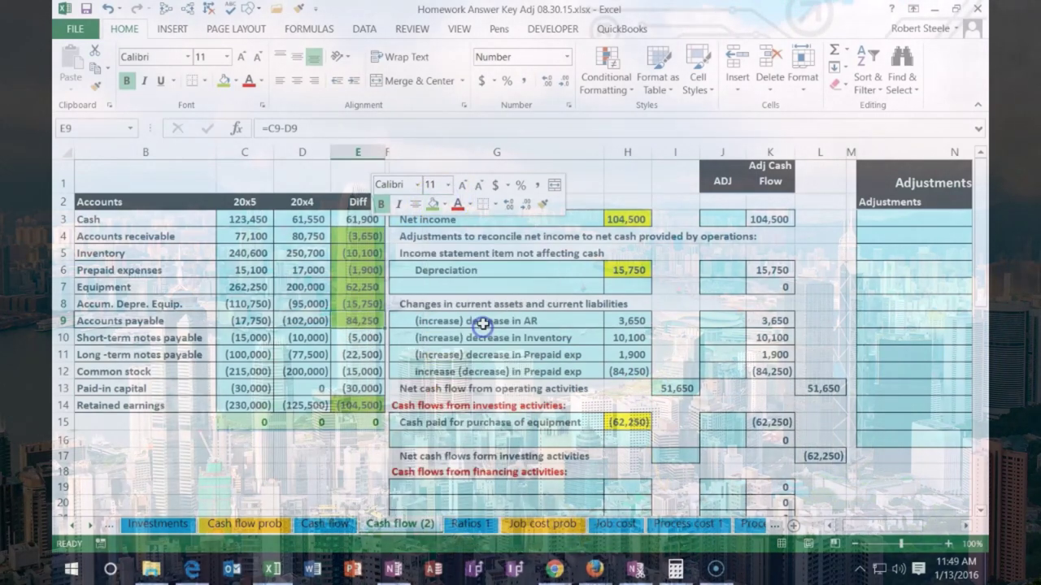
# - Compare Short-term notes payable with the operating, investing and financing section headings to decide where the change belongs
pyautogui.click(144, 337)
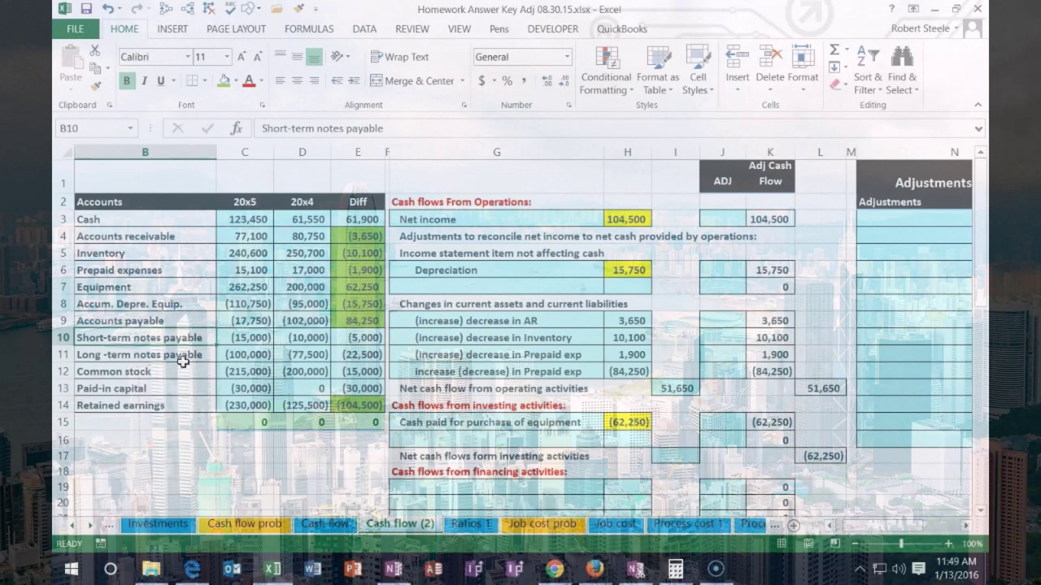
pyautogui.click(456, 203)
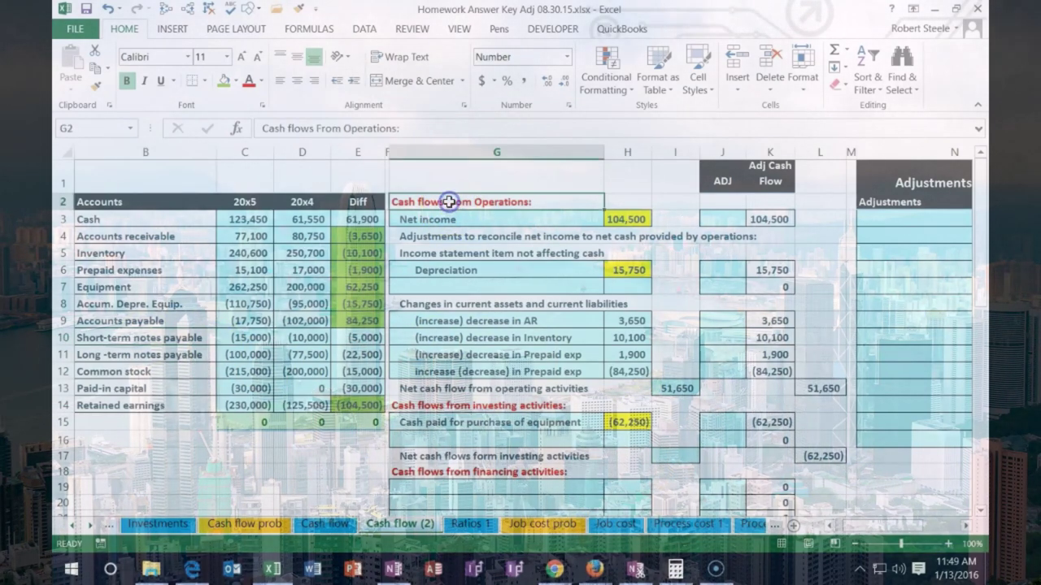
pyautogui.click(431, 404)
pyautogui.click(439, 472)
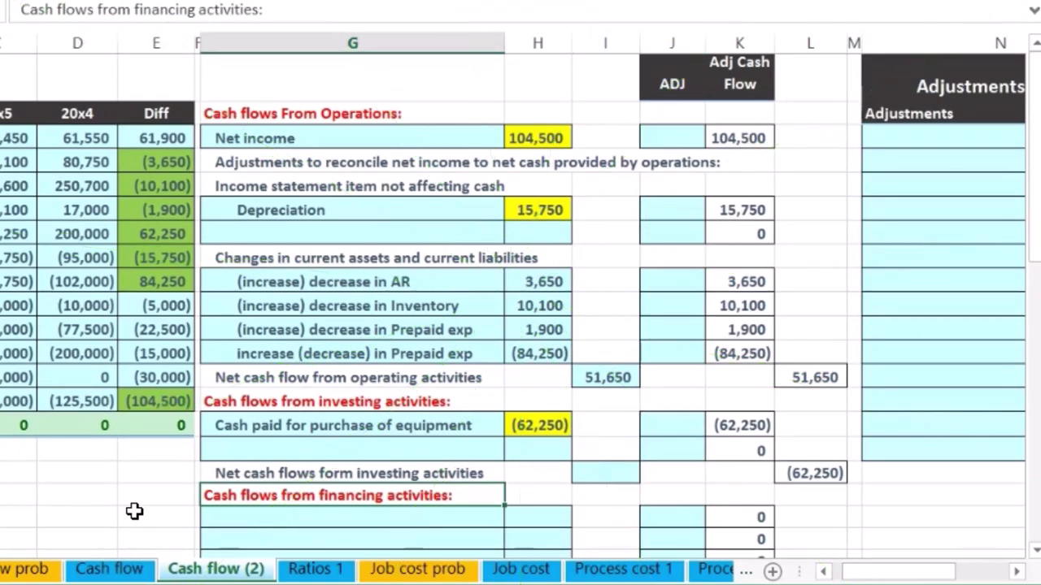
pyautogui.click(311, 114)
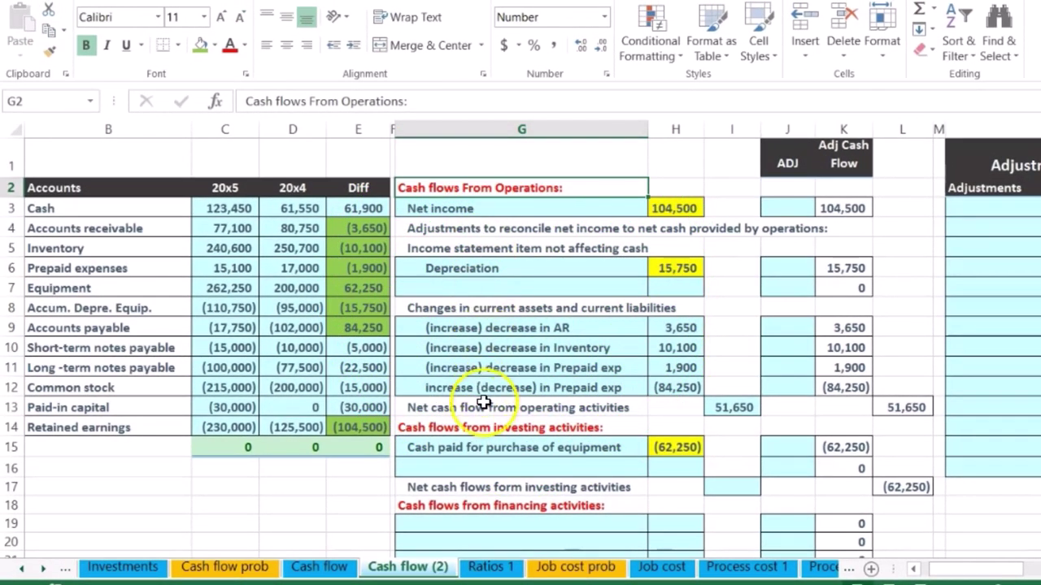
pyautogui.click(475, 507)
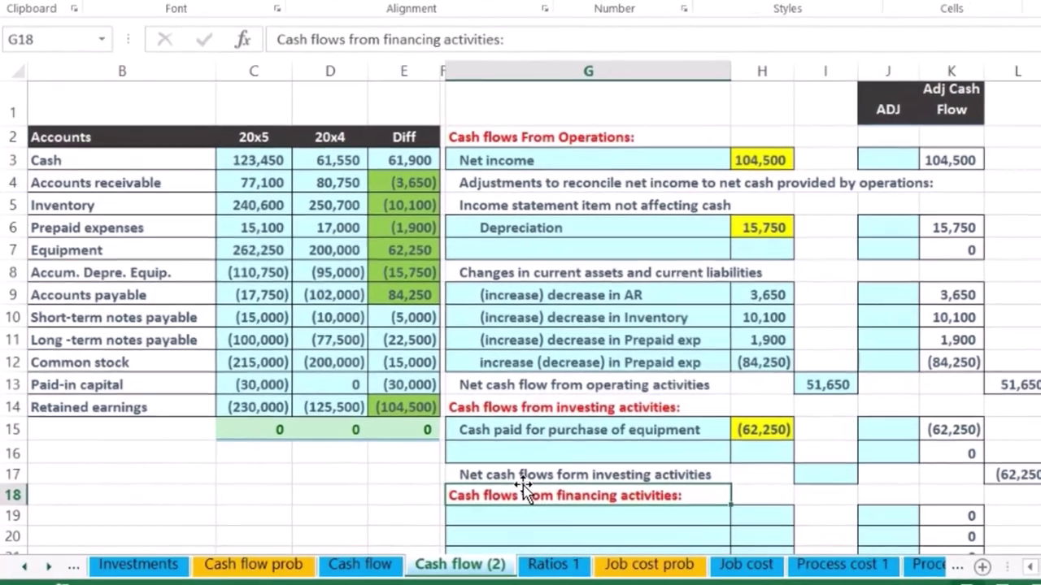
pyautogui.click(464, 497)
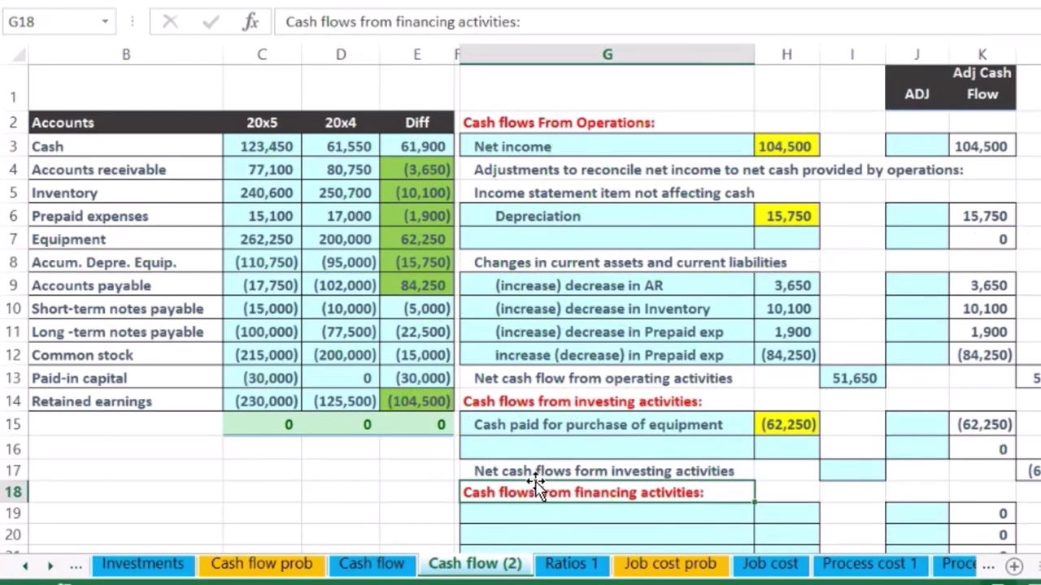
# - Label the first financing activities line, G19, "Cash borrowed on short-term note"
pyautogui.scroll(-1, 537, 484)
pyautogui.click(534, 431)
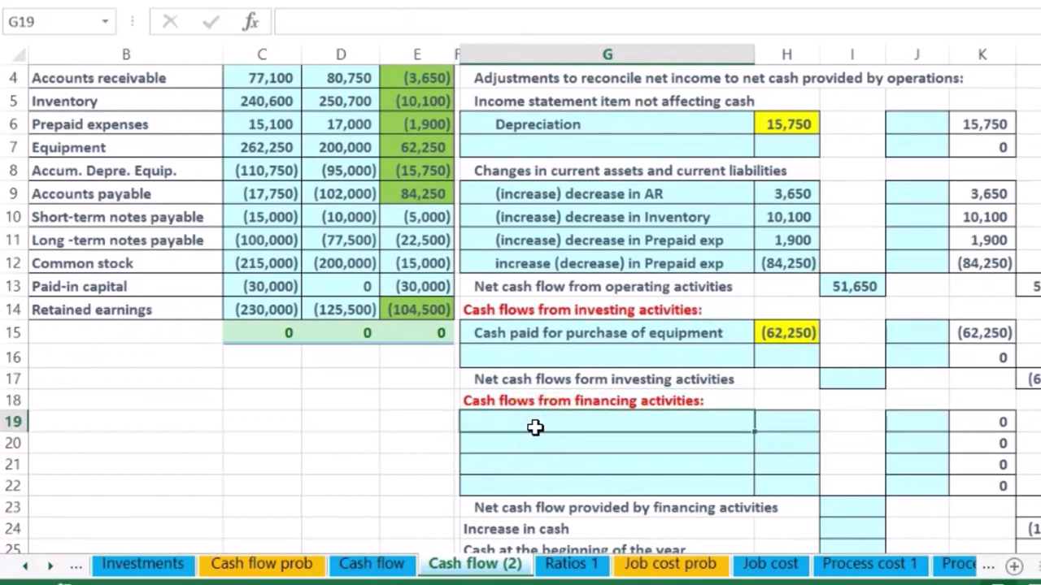
pyautogui.write('Cash borrowed on short-term note')
pyautogui.press('Tab')
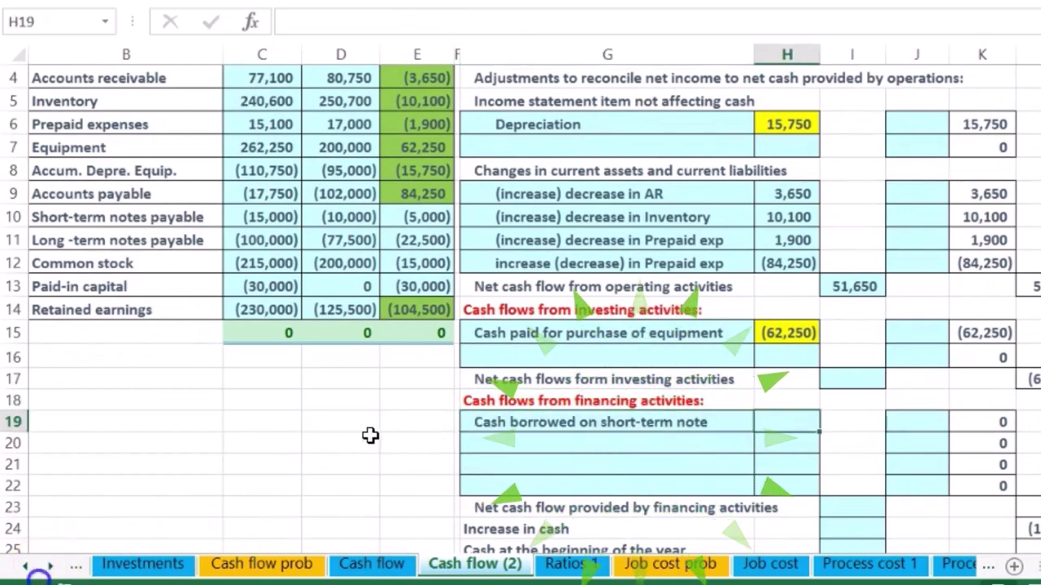
# - Enter the negated Short-term notes payable difference, -E10, in H19 as the cash borrowed on the short-term note
pyautogui.click(486, 422)
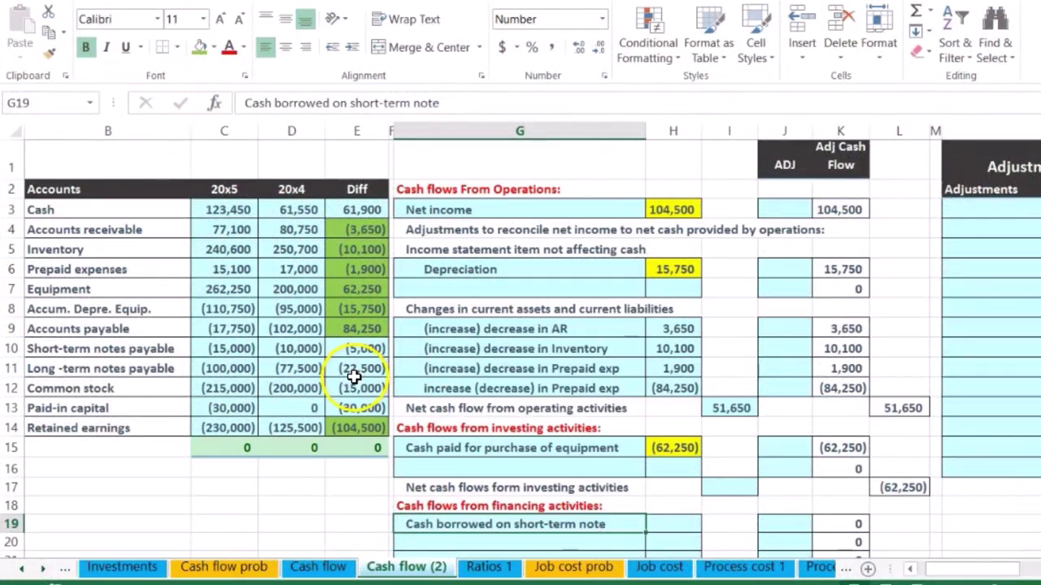
pyautogui.click(683, 524)
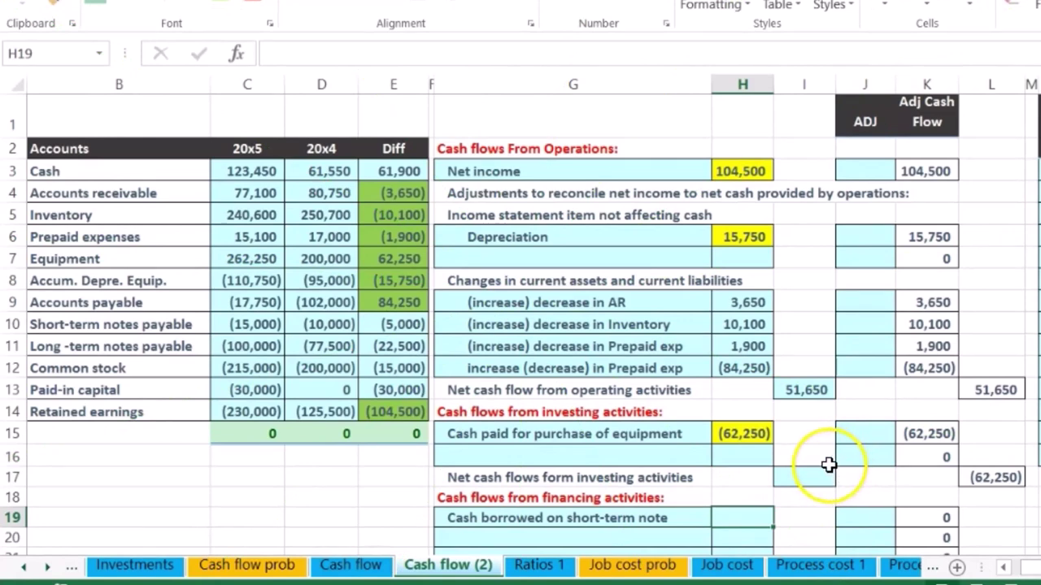
pyautogui.write('-')
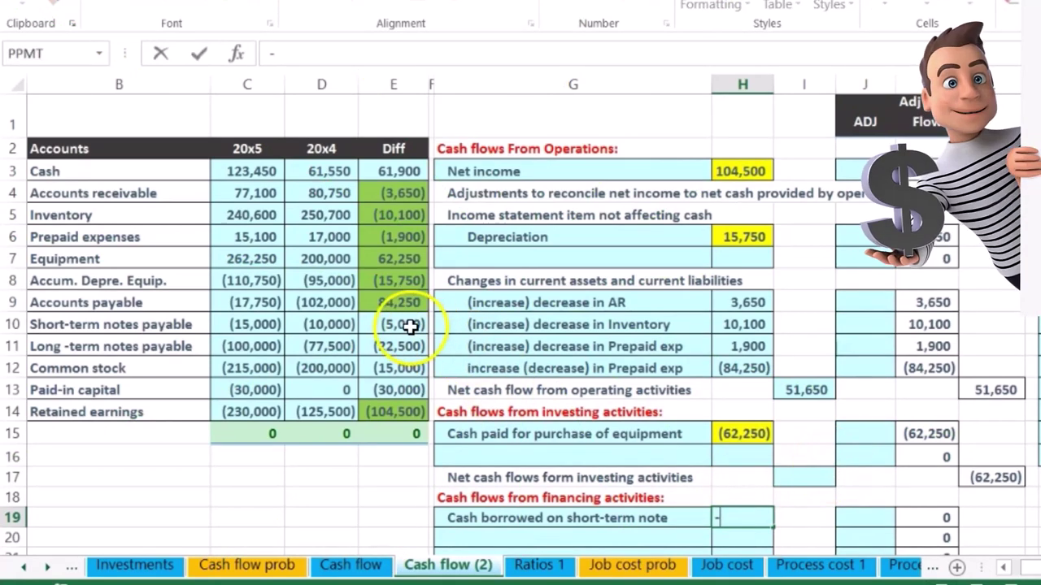
pyautogui.click(407, 325)
pyautogui.press('Return')
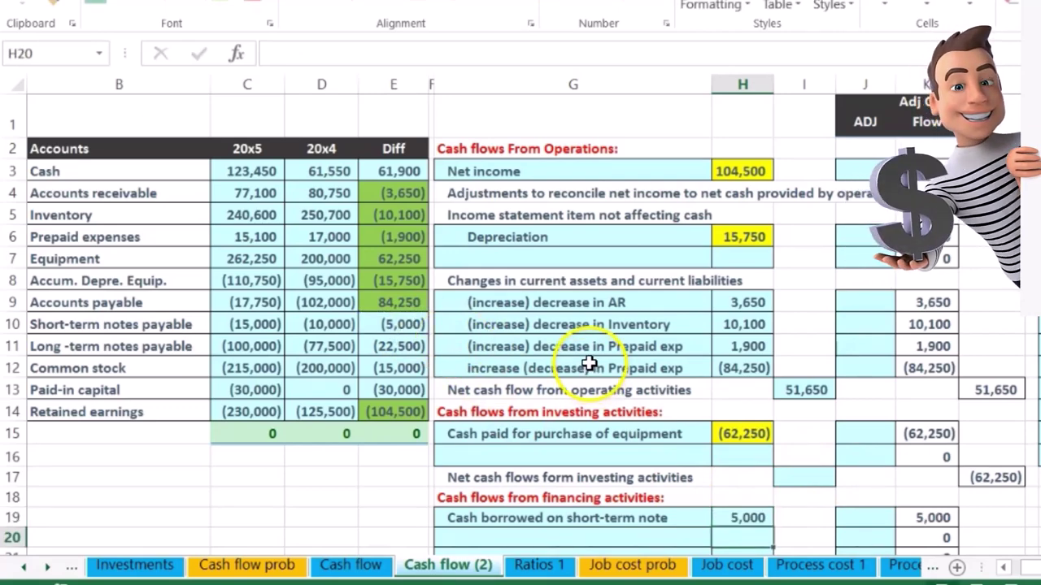
# - Fill the Short-term notes payable difference cell E10 with green
pyautogui.click(394, 325)
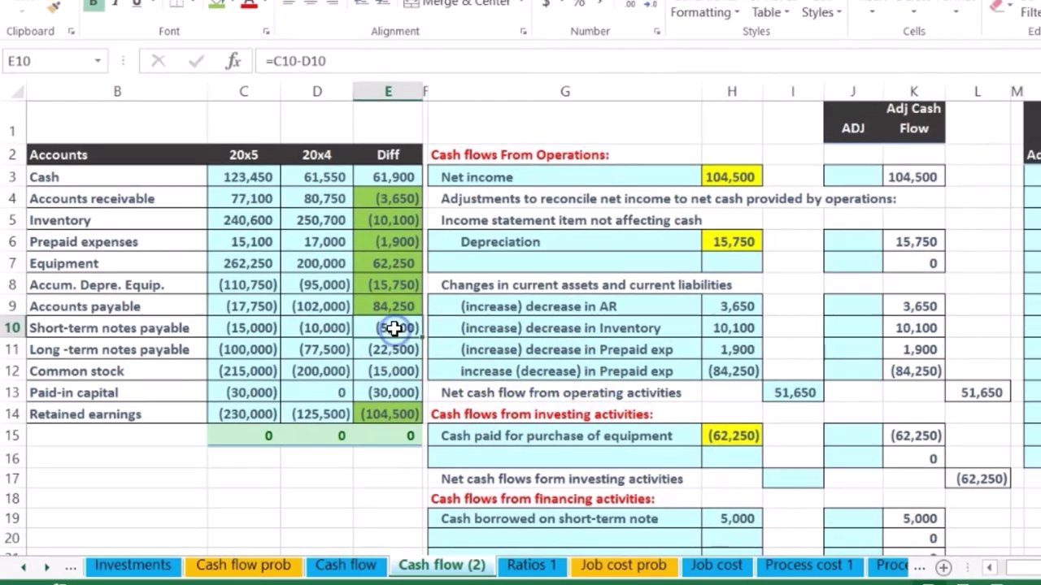
pyautogui.rightClick(393, 324)
pyautogui.click(64, 16)
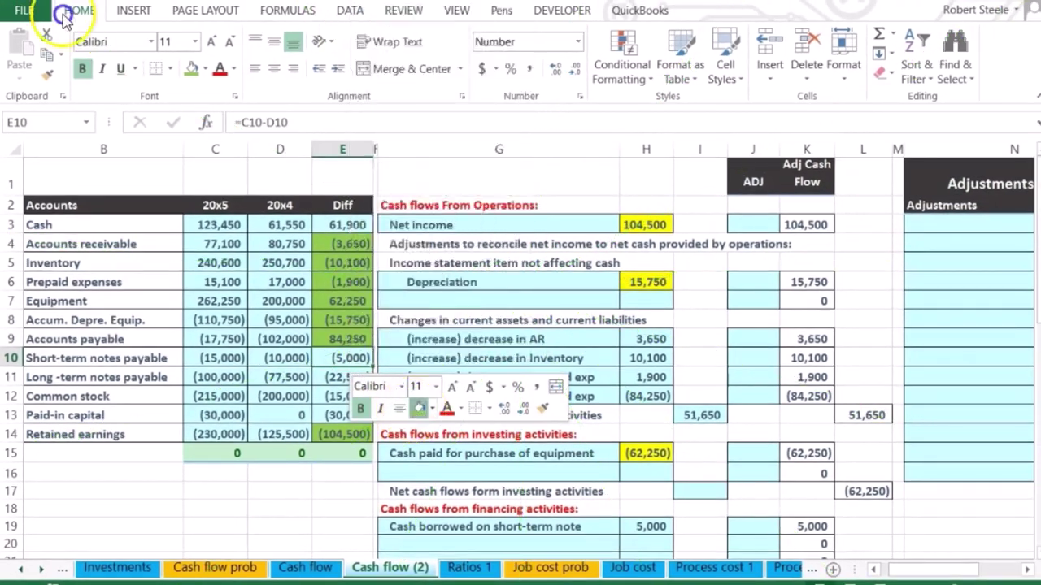
# - Review the Long-term notes payable balances and copy the borrowing label from G19 down to G20
pyautogui.click(104, 379)
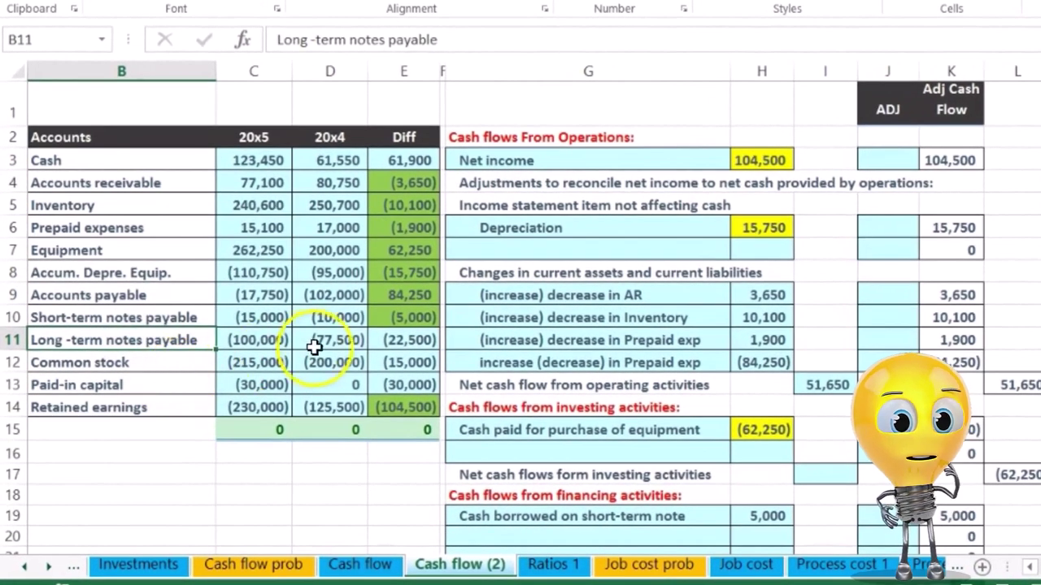
pyautogui.click(314, 346)
pyautogui.click(272, 346)
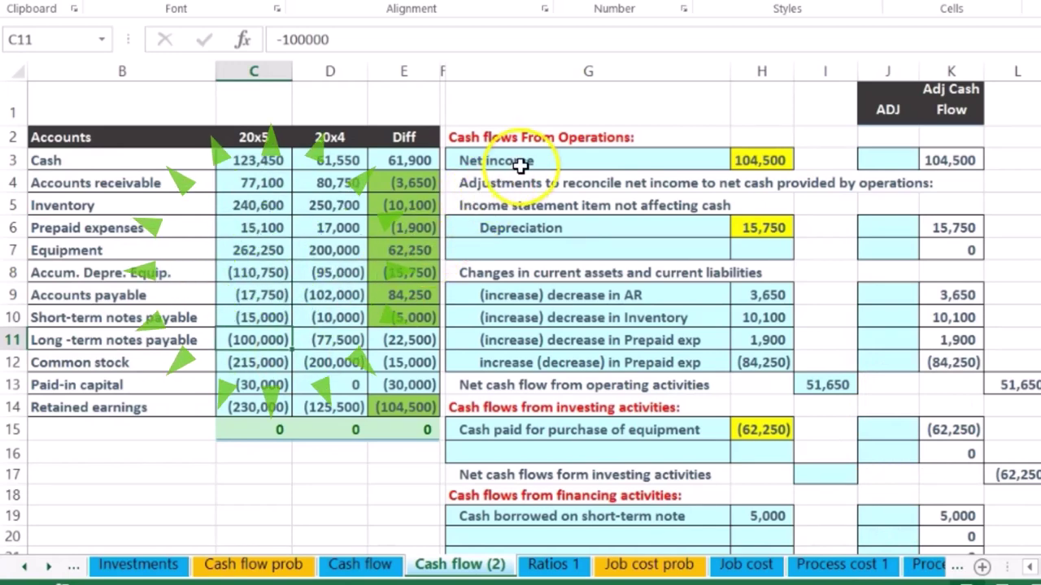
pyautogui.click(519, 534)
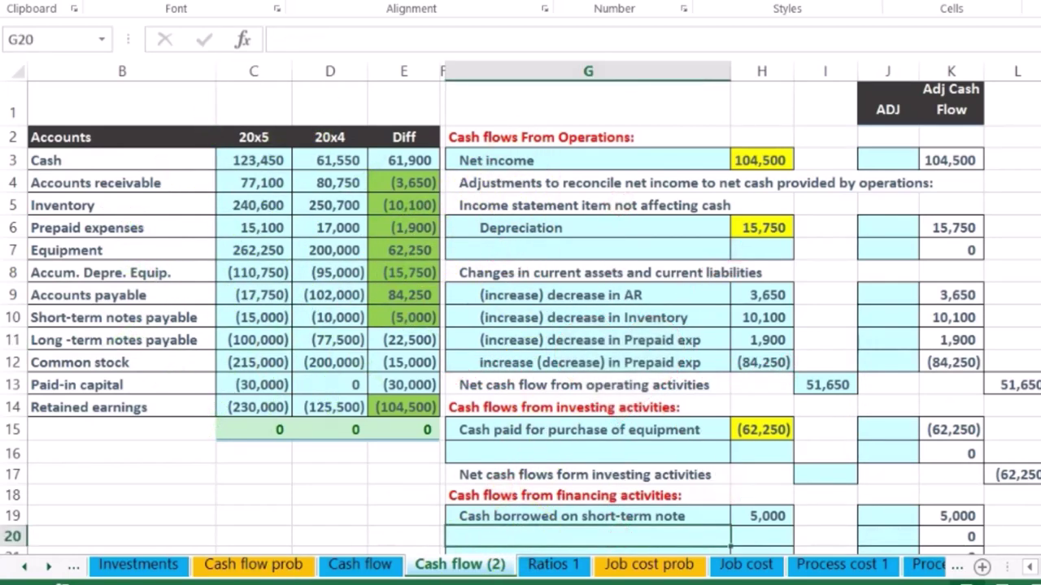
pyautogui.hotkey('ctrl', 'd')
pyautogui.press('Tab')
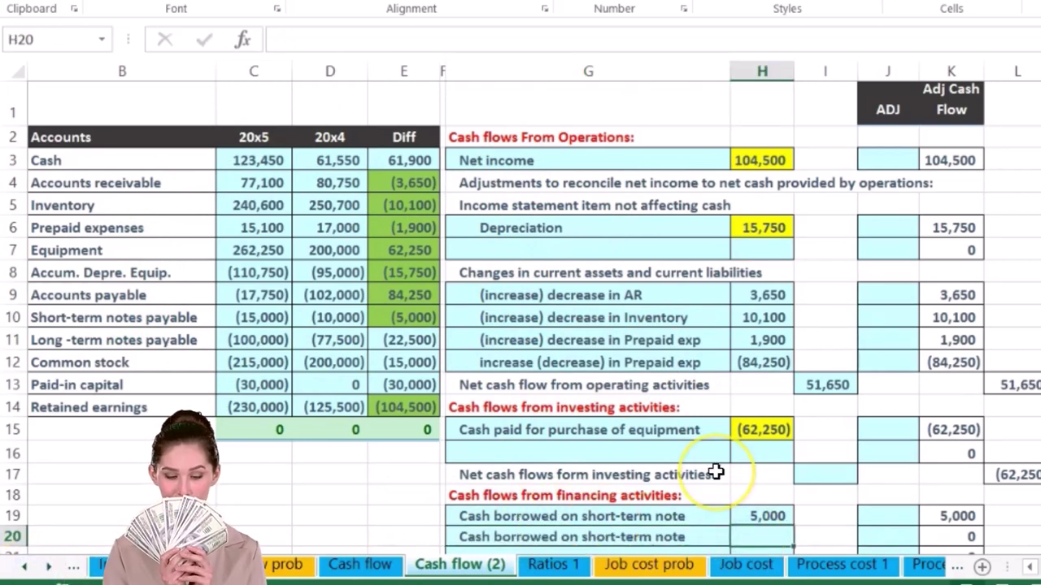
# - Enter the negated Long-term notes payable difference, -E11, in H20
pyautogui.write('-')
pyautogui.click(406, 339)
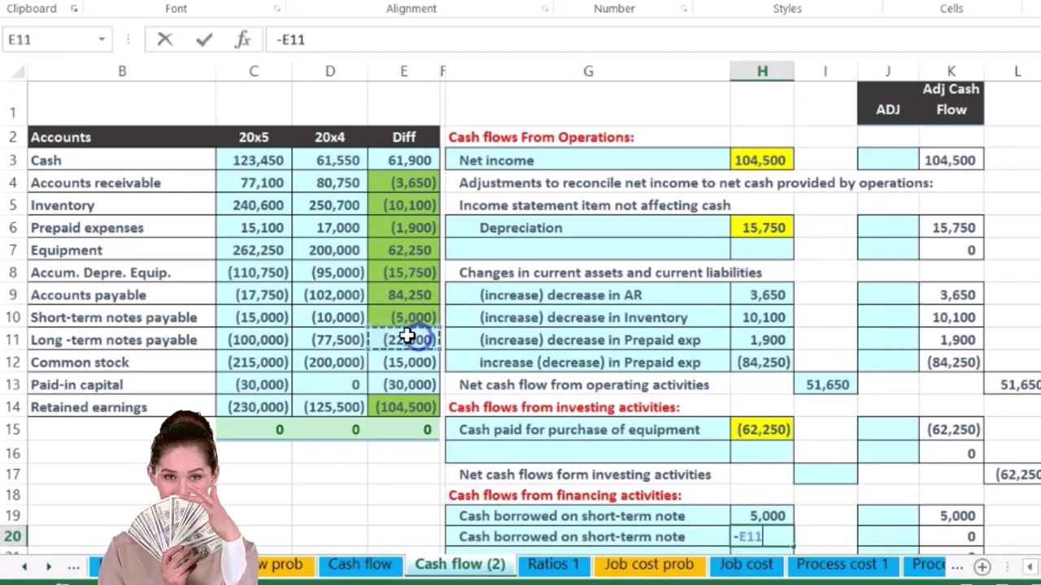
pyautogui.press('Return')
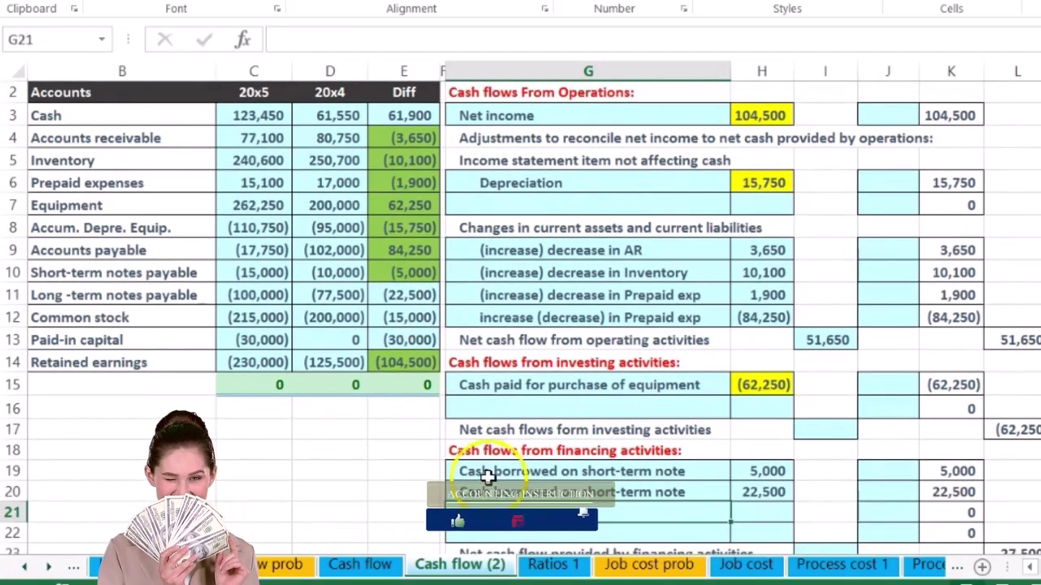
# - Fill the Long-term notes payable financing line, G20:H20, with yellow
pyautogui.moveTo(487, 492); pyautogui.dragTo(752, 485)
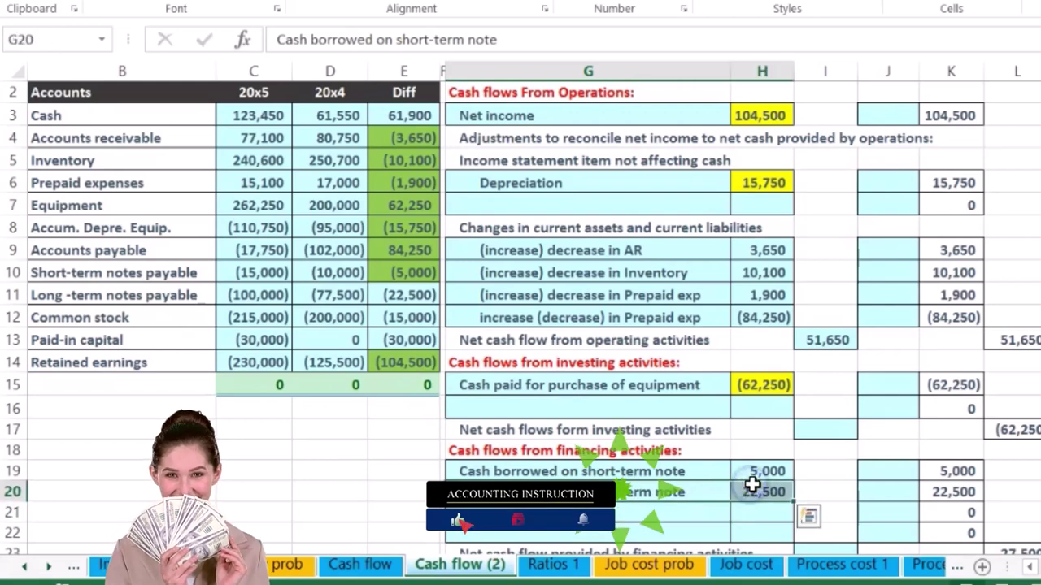
pyautogui.rightClick(752, 485)
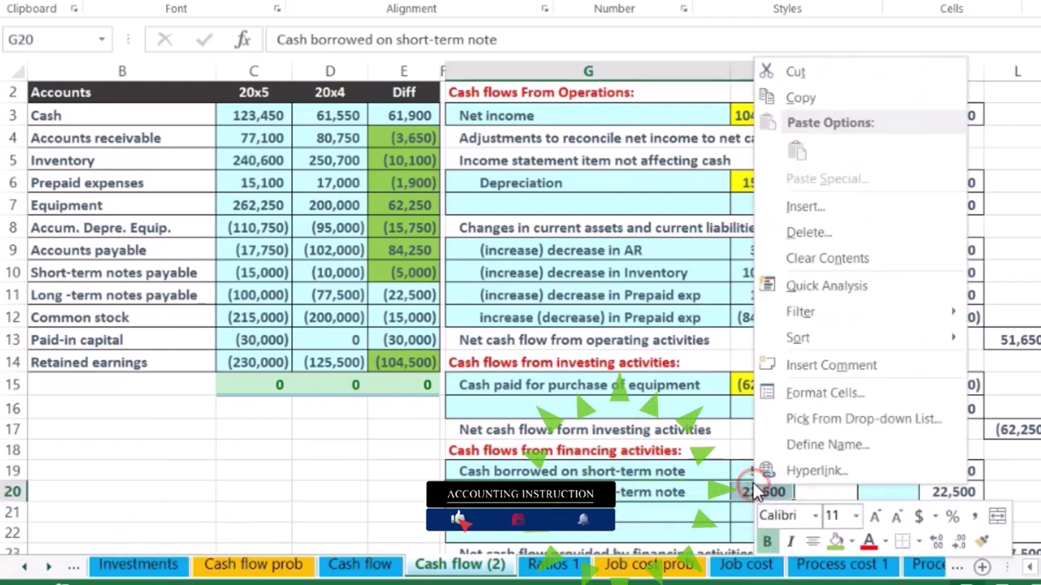
pyautogui.click(852, 544)
pyautogui.click(884, 426)
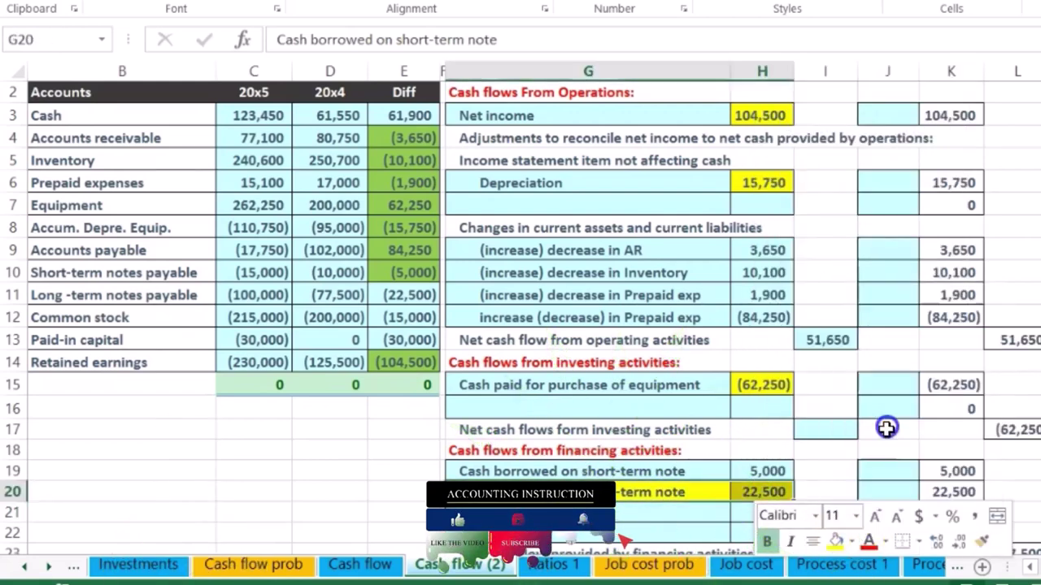
pyautogui.click(626, 496)
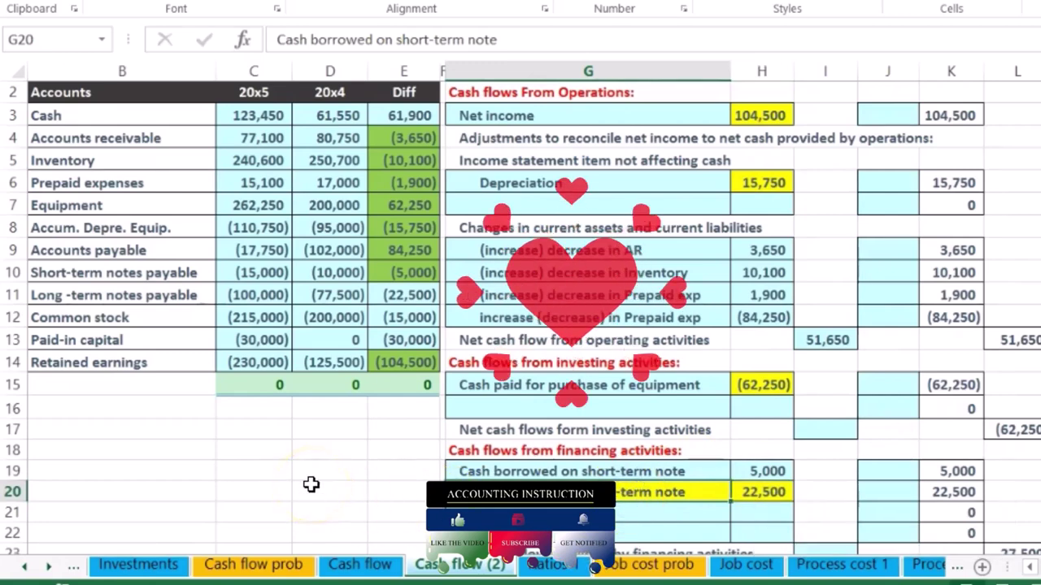
# - Fill the Long-term notes payable difference cell E11 with green
pyautogui.click(407, 288)
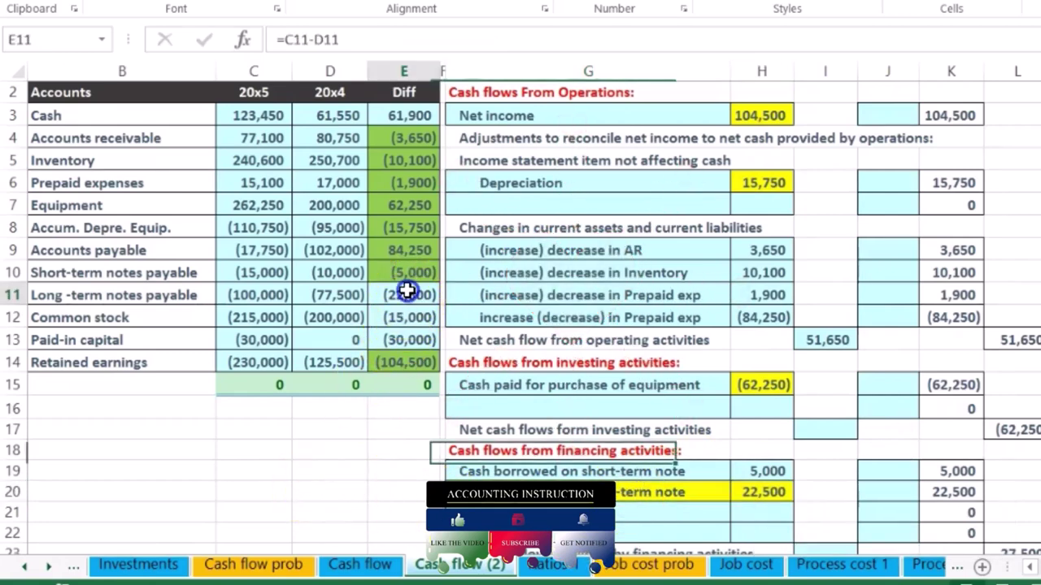
pyautogui.rightClick(407, 290)
pyautogui.click(506, 140)
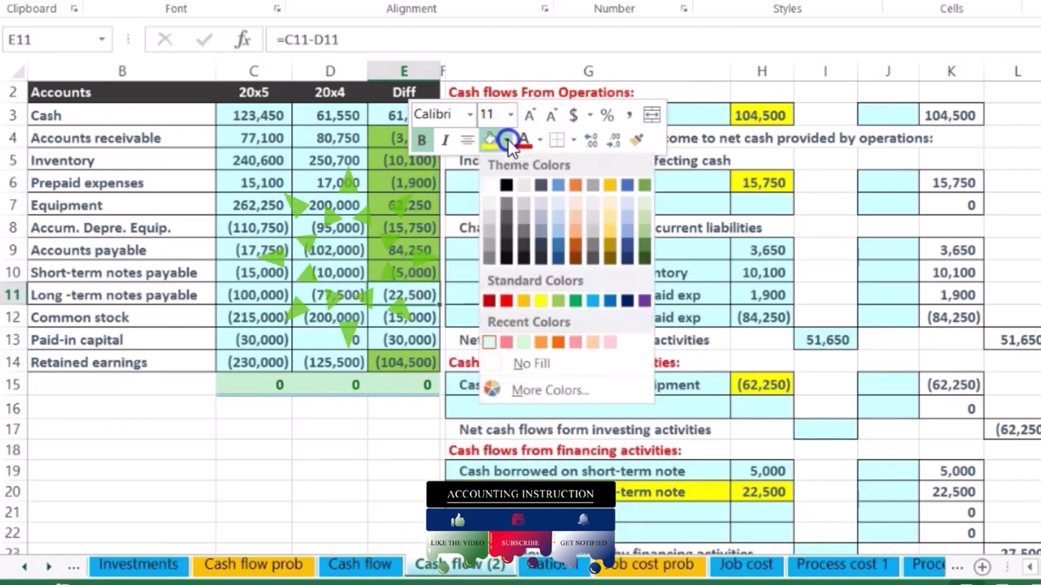
pyautogui.click(556, 300)
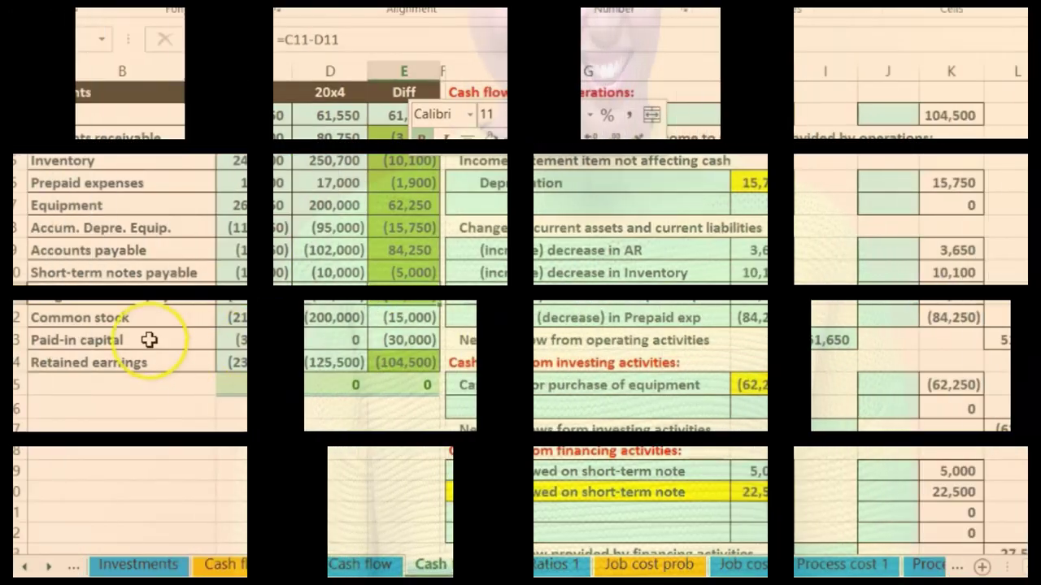
# - Record "Cash received from issuing common stock" in row 21 with -E12 in H21, and fill E12 with green
pyautogui.click(139, 319)
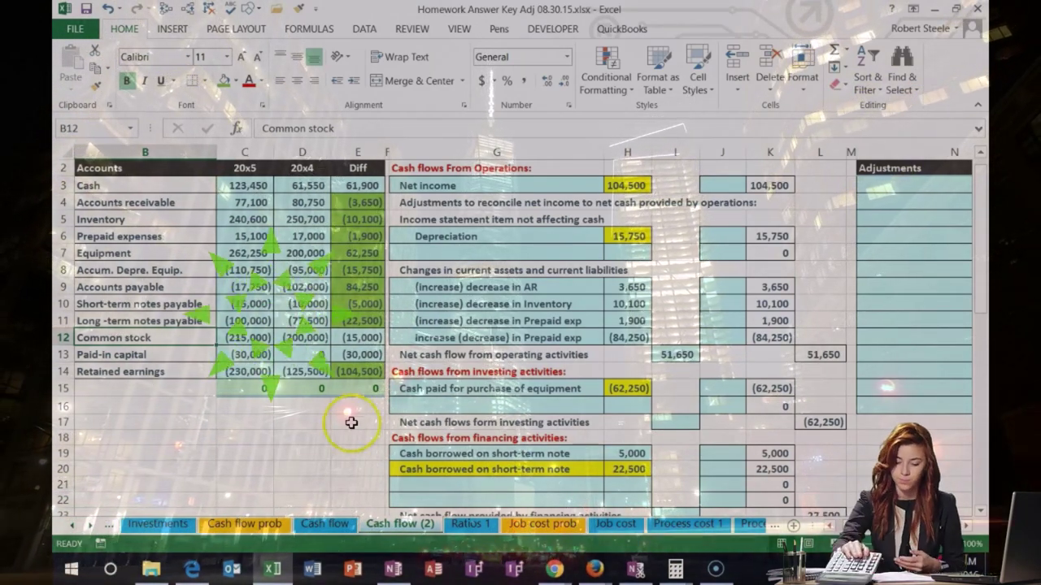
pyautogui.click(417, 375)
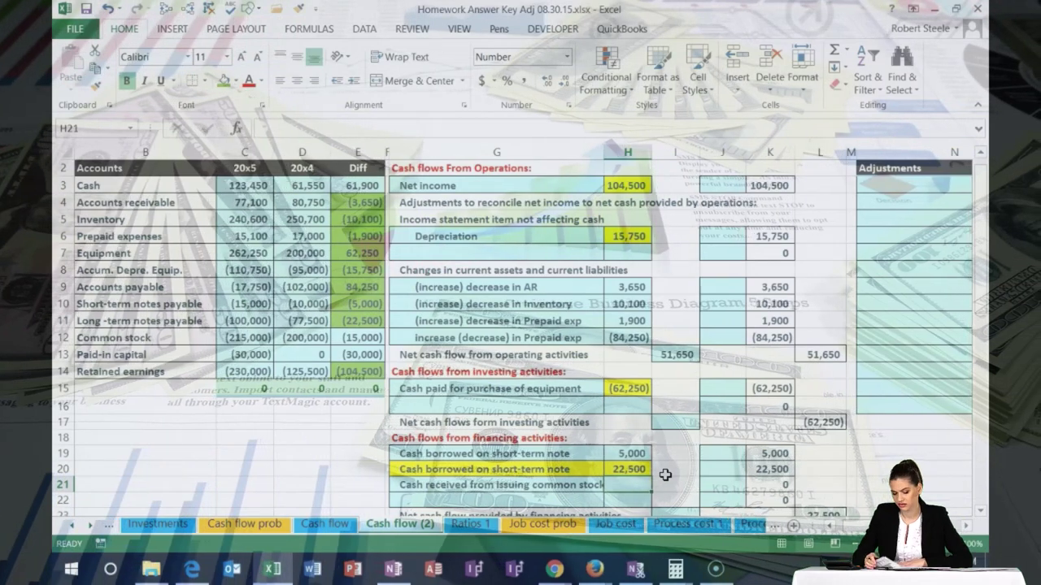
pyautogui.write('-')
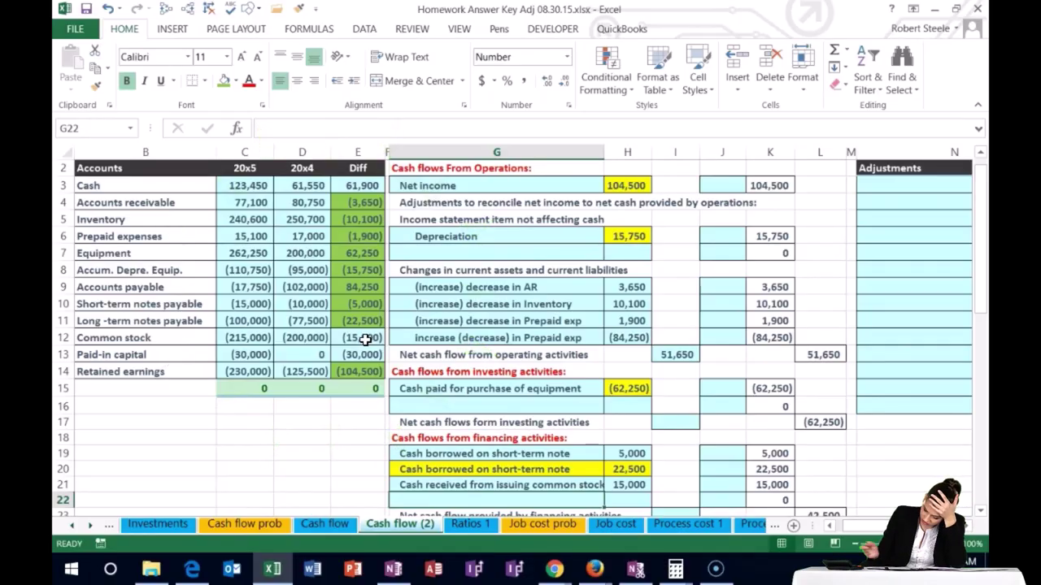
pyautogui.rightClick(362, 338)
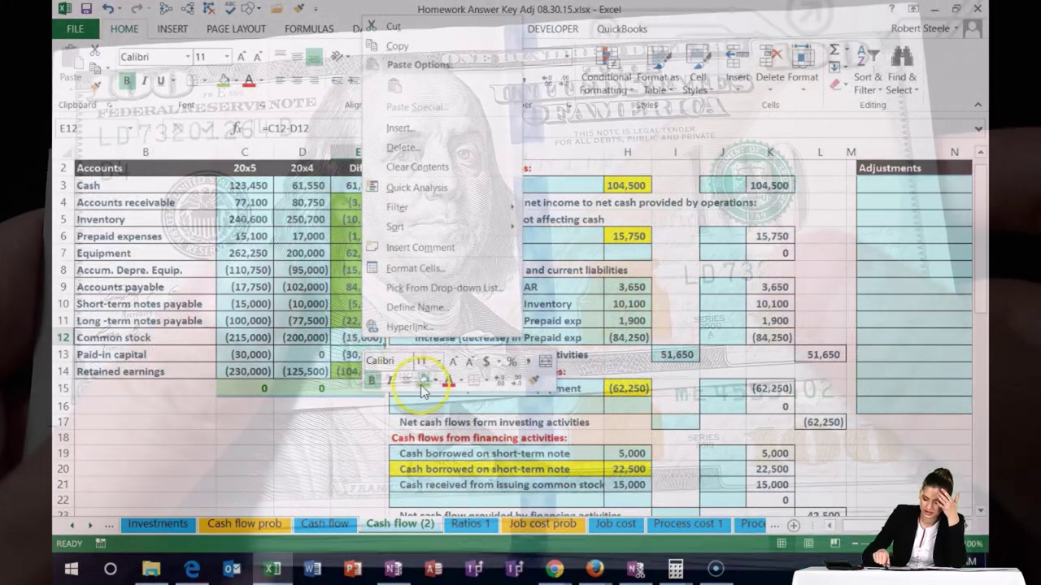
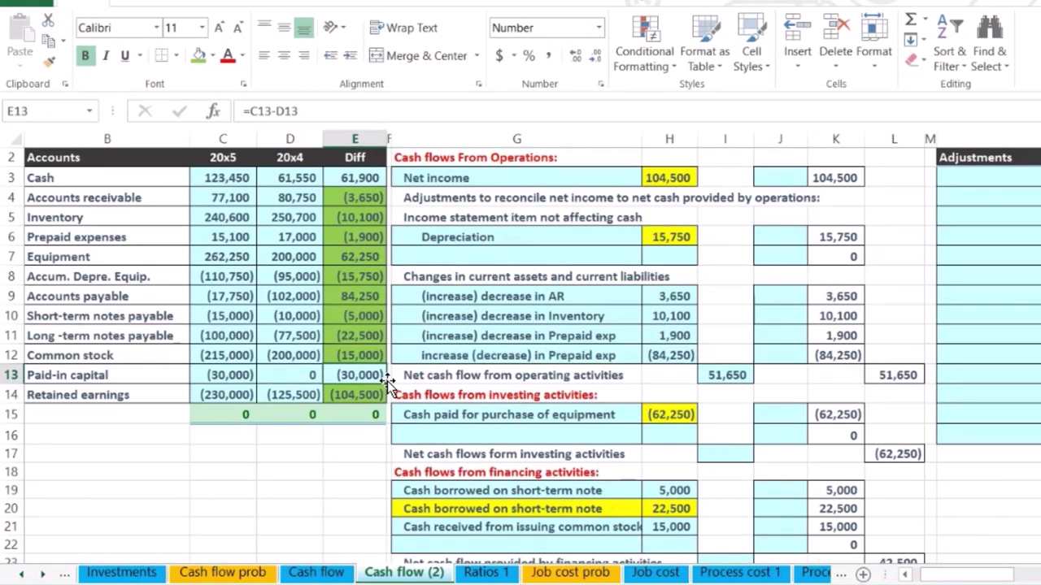
# - Check the combined 20x5 balance of Common stock and Paid-in capital, C12:C13
pyautogui.click(243, 355)
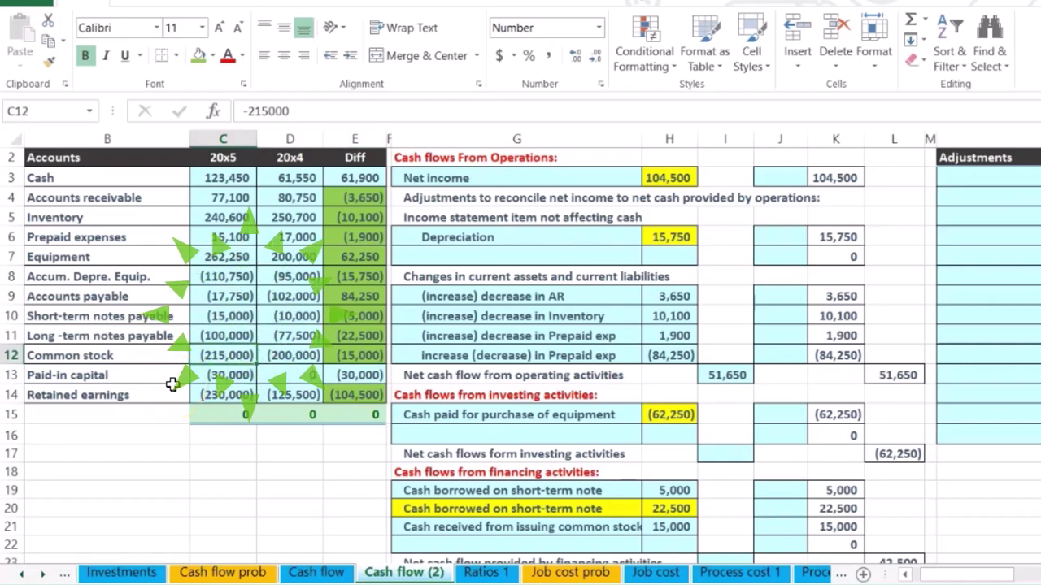
pyautogui.moveTo(222, 355); pyautogui.dragTo(222, 374)
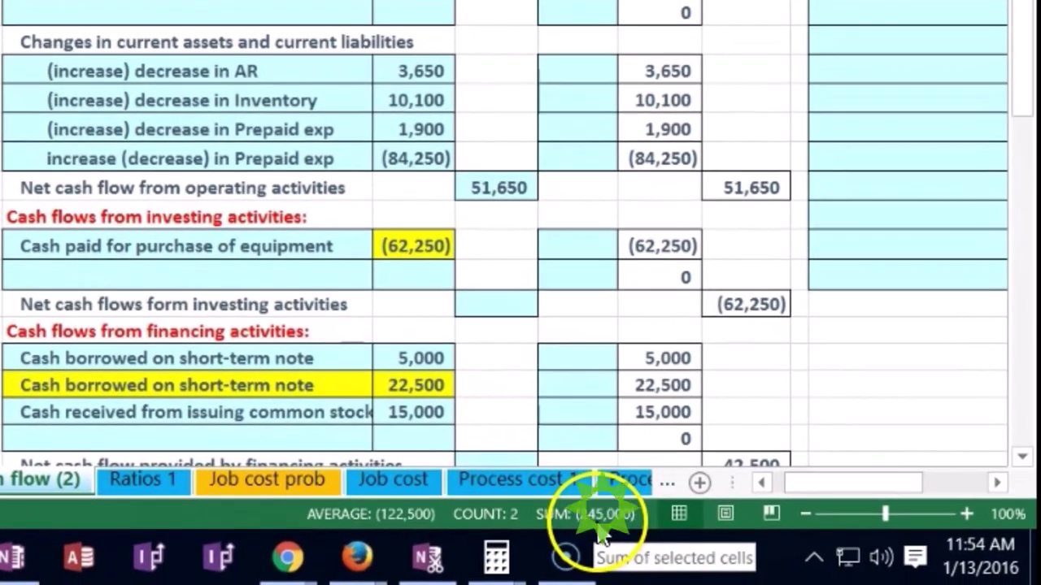
pyautogui.click(588, 511)
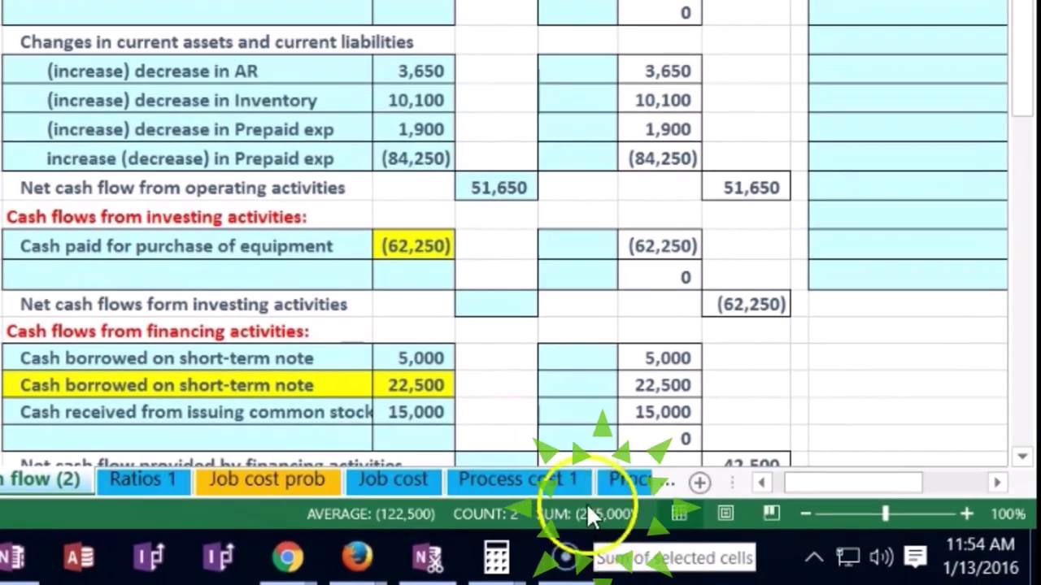
# - Extend the H21 formula to =-E12-E13 to include Paid-in capital and compare it with the sum of E12:E13
pyautogui.click(413, 411)
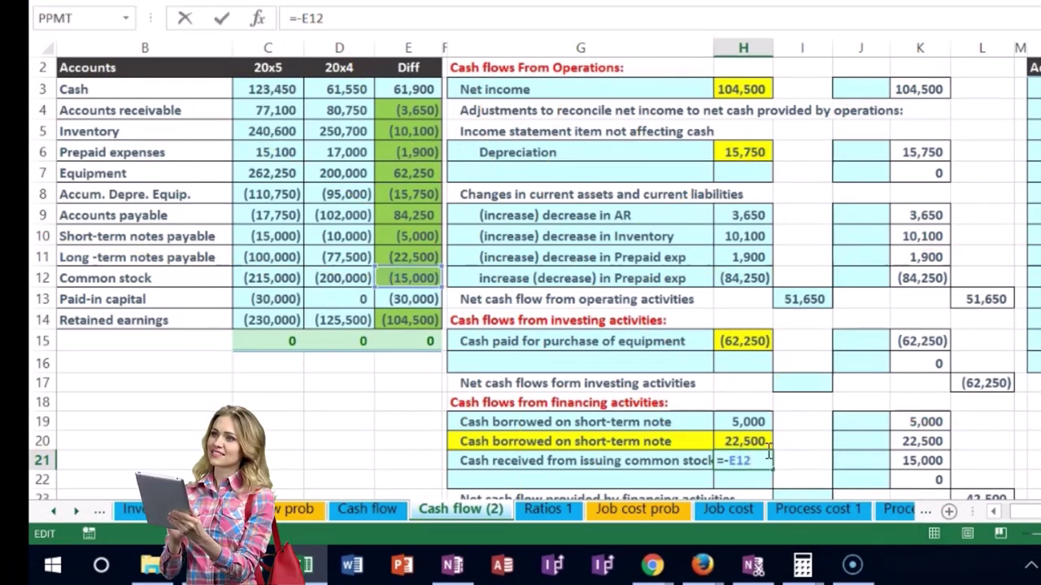
pyautogui.write('-')
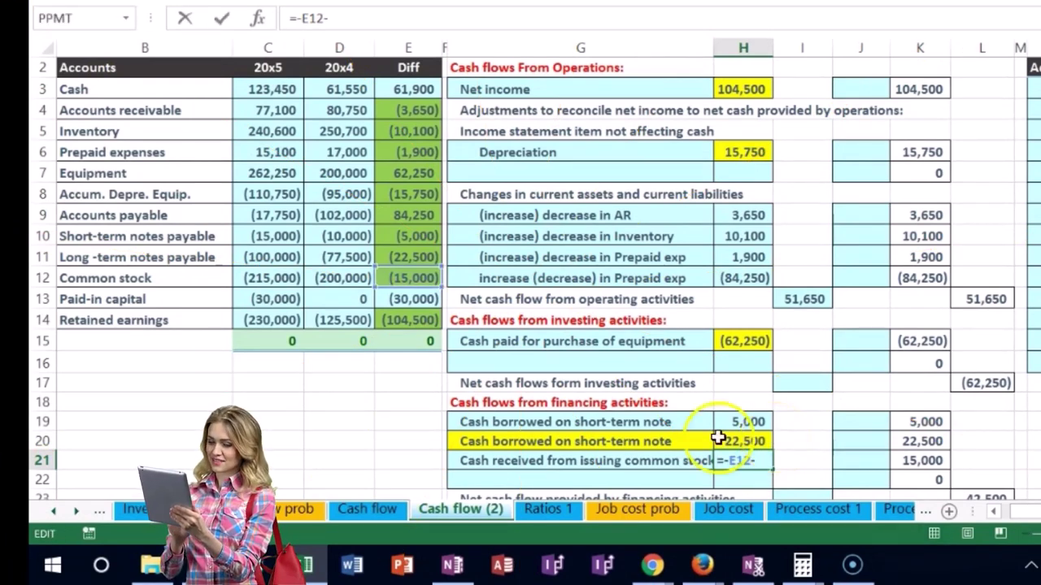
pyautogui.click(403, 299)
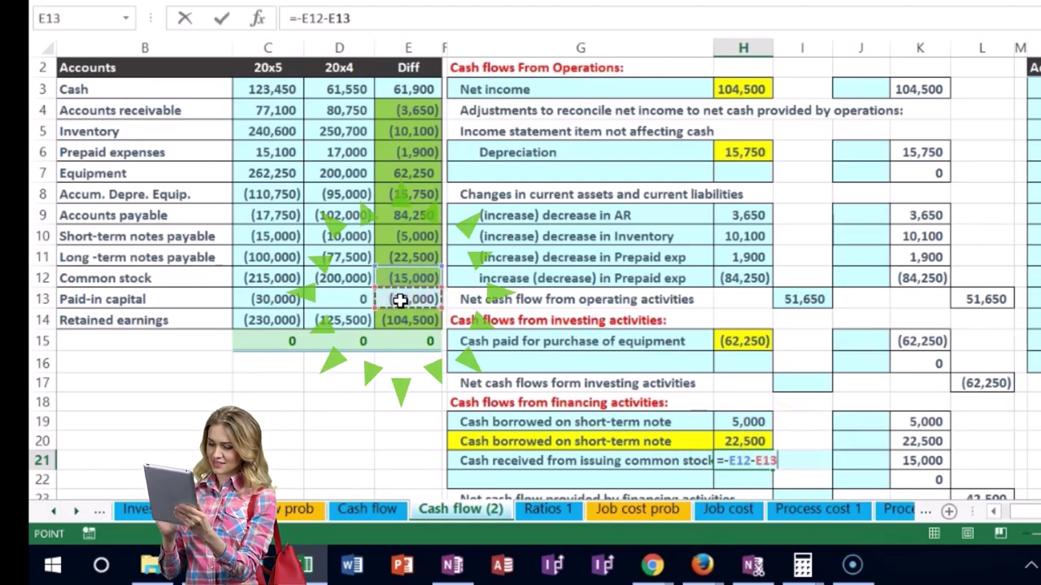
pyautogui.press('Return')
pyautogui.click(743, 460)
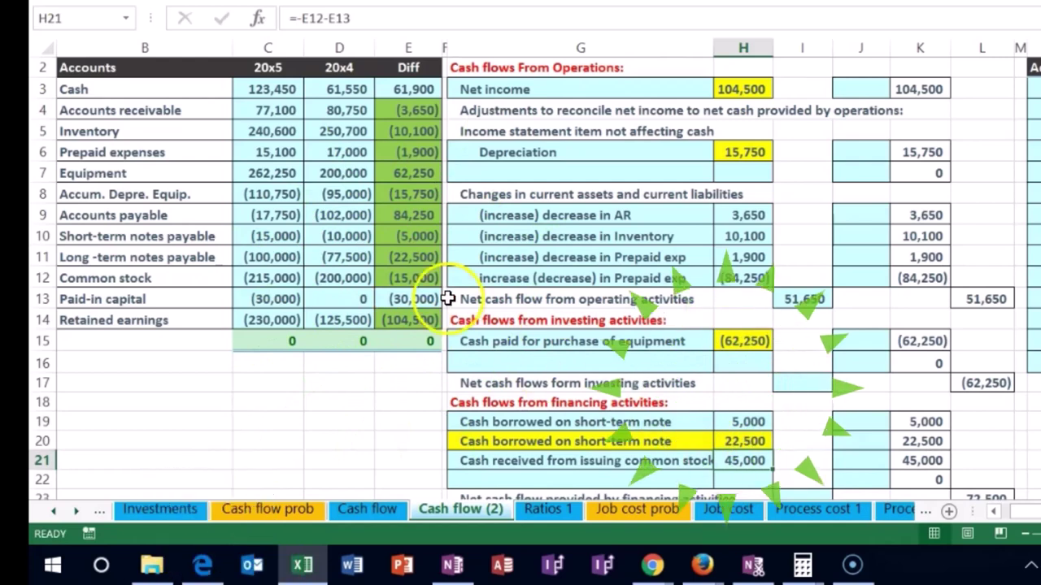
pyautogui.moveTo(418, 278); pyautogui.dragTo(427, 299)
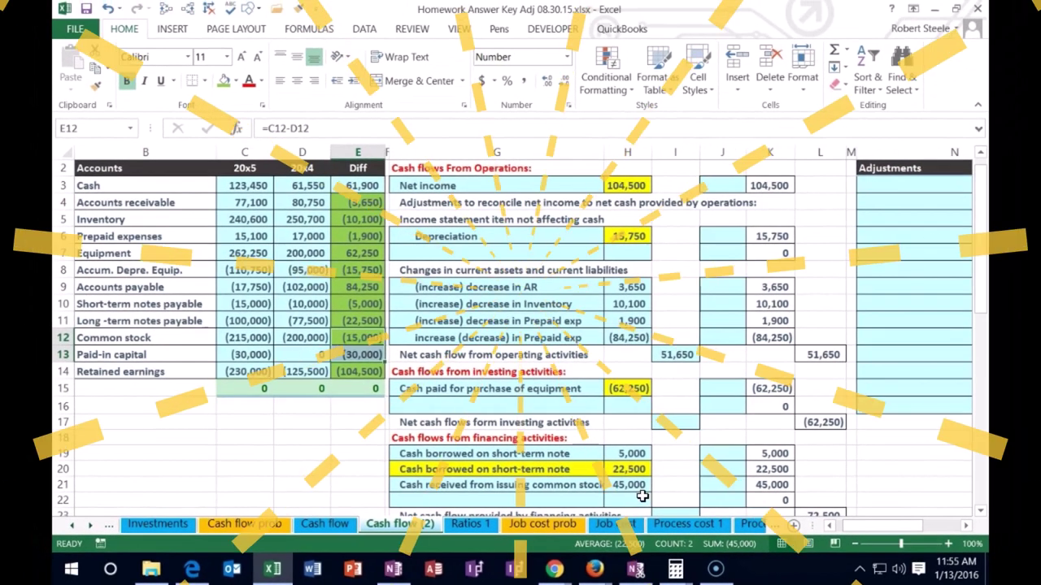
# - Enter the negated sum of the Common stock and Paid-in capital differences, -SUM(E12:E13), in H21
pyautogui.click(636, 484)
pyautogui.write('-sum(')
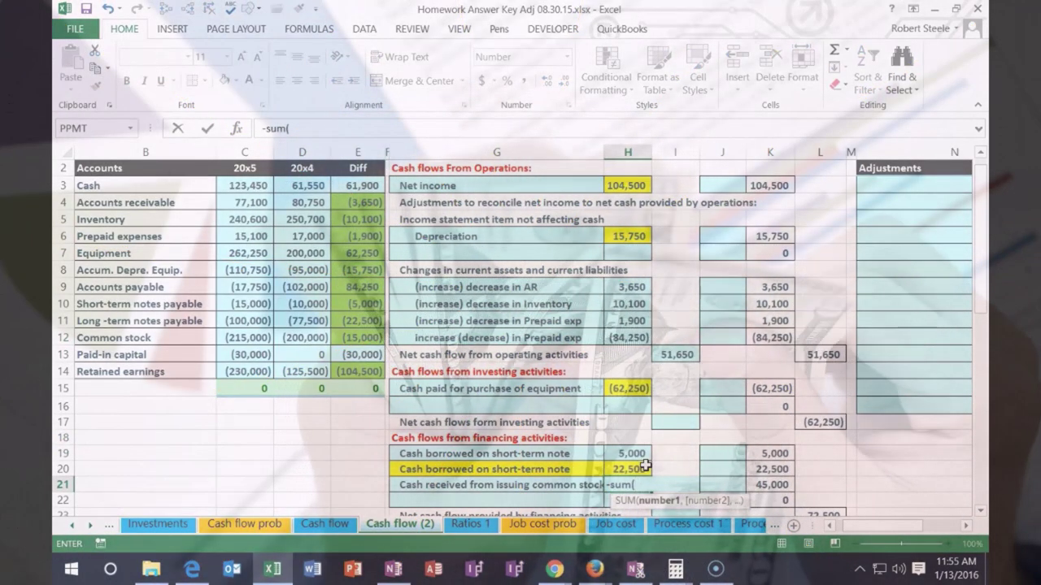
pyautogui.click(372, 340)
pyautogui.moveTo(373, 339); pyautogui.dragTo(364, 358)
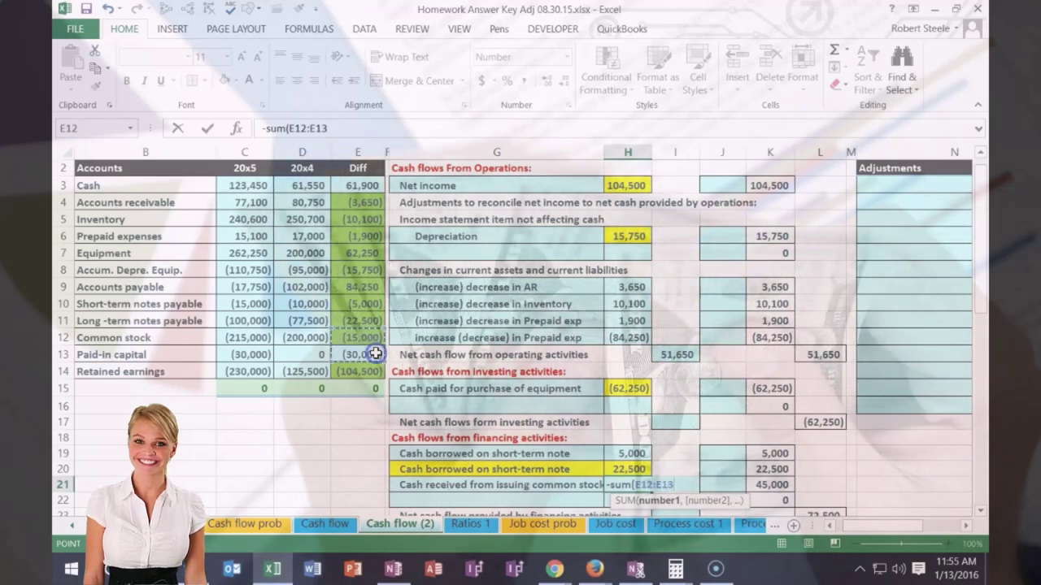
pyautogui.press('Return')
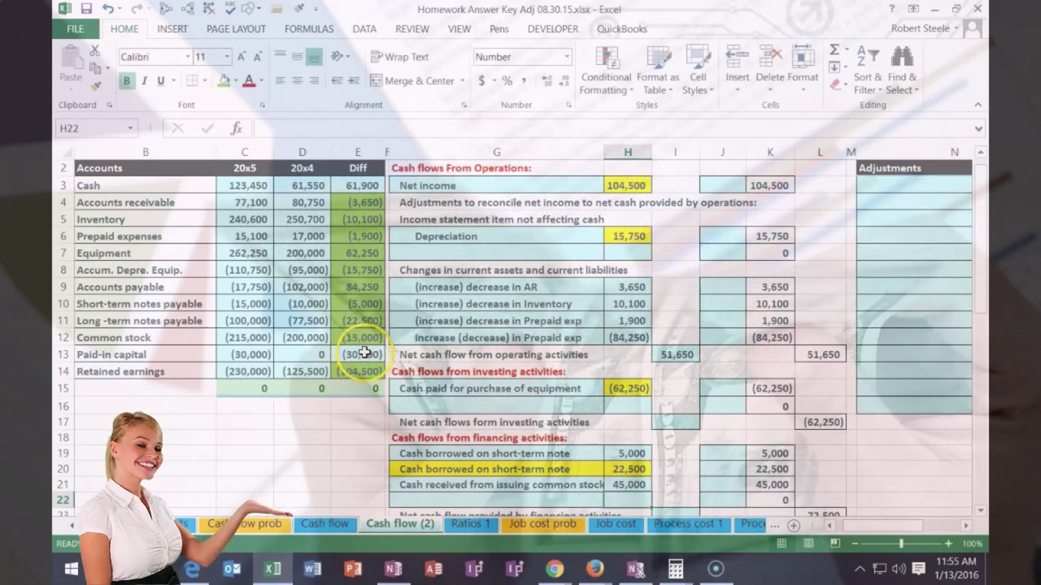
# - Fill the Paid-in capital difference cell E13 with green
pyautogui.click(364, 358)
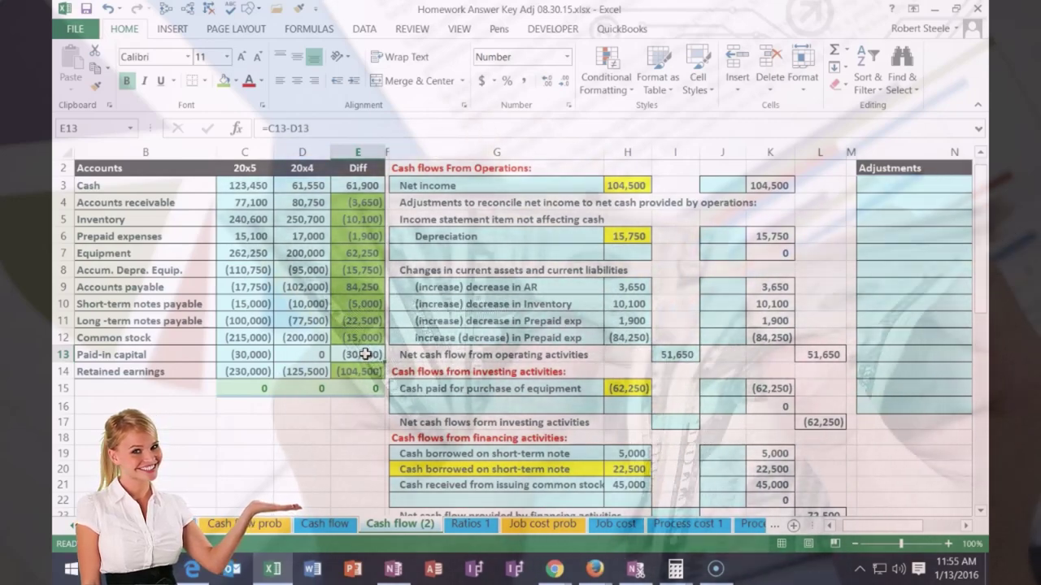
pyautogui.rightClick(365, 356)
pyautogui.press('Escape')
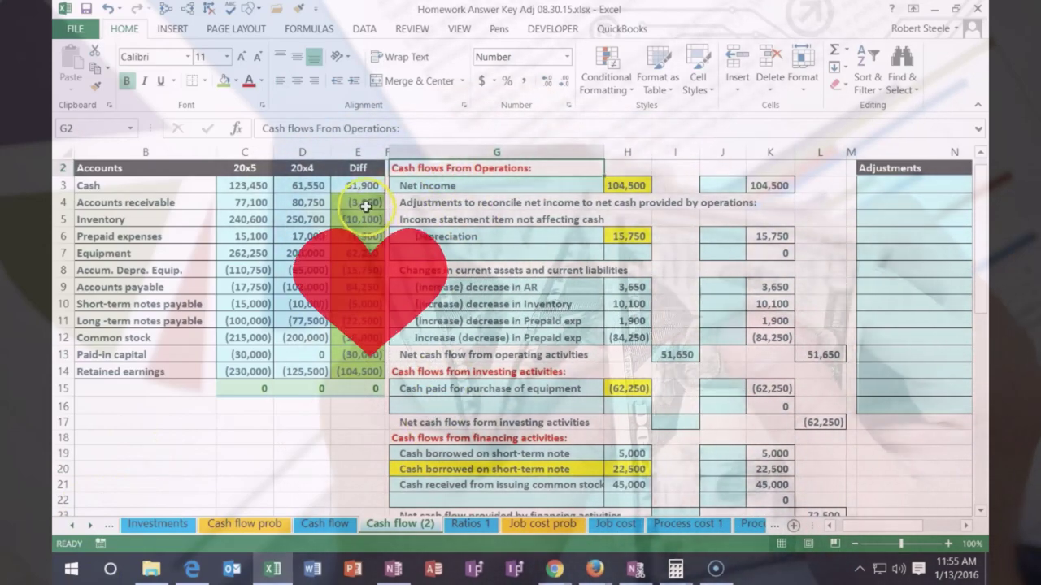
# - Compare the sum of the differences E4:E14 with the Cash difference in E3, and inspect the operating activities total formula in I13
pyautogui.moveTo(366, 206); pyautogui.dragTo(358, 281)
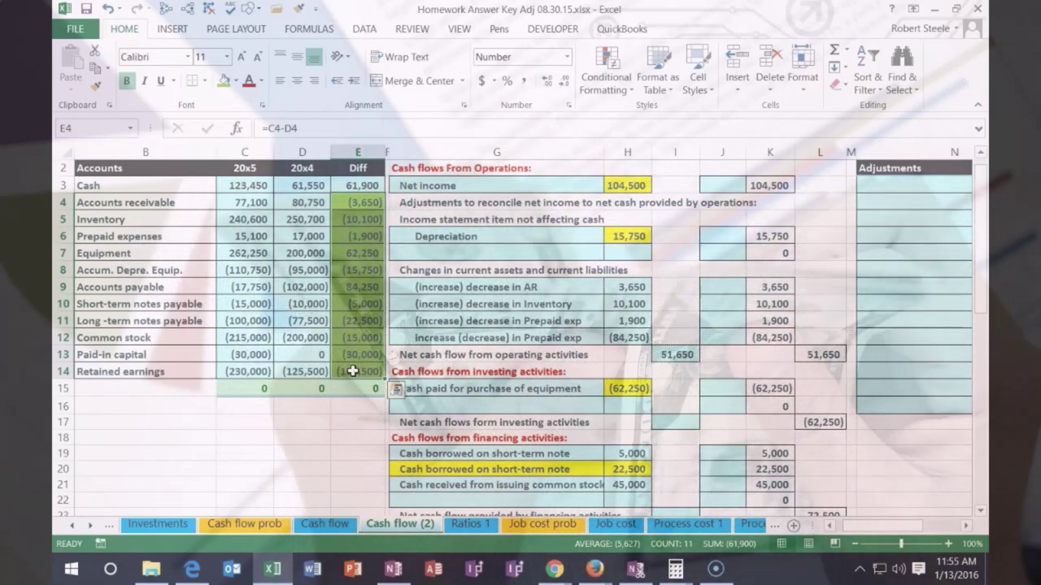
pyautogui.click(373, 186)
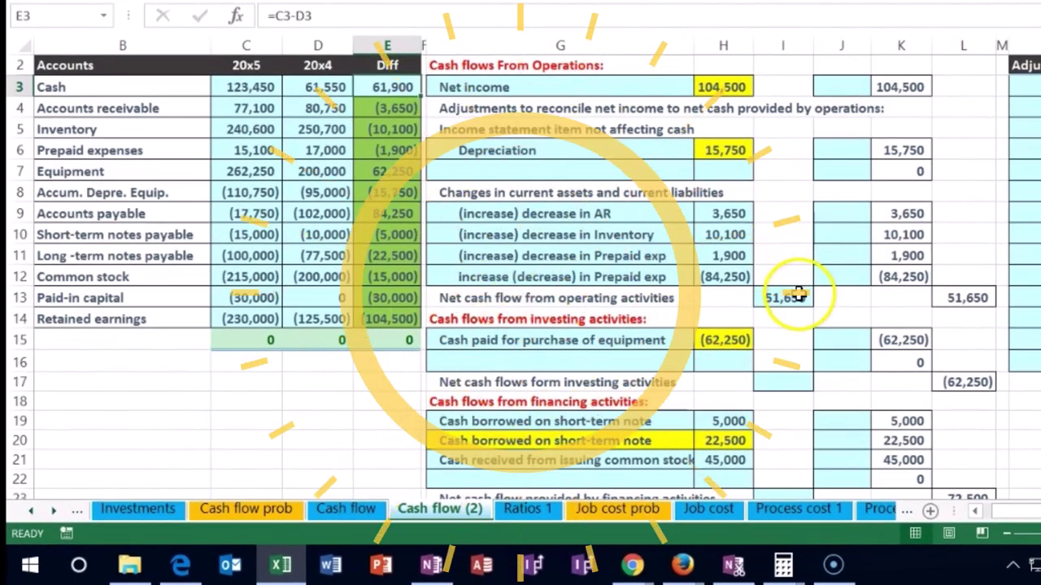
pyautogui.doubleClick(800, 297)
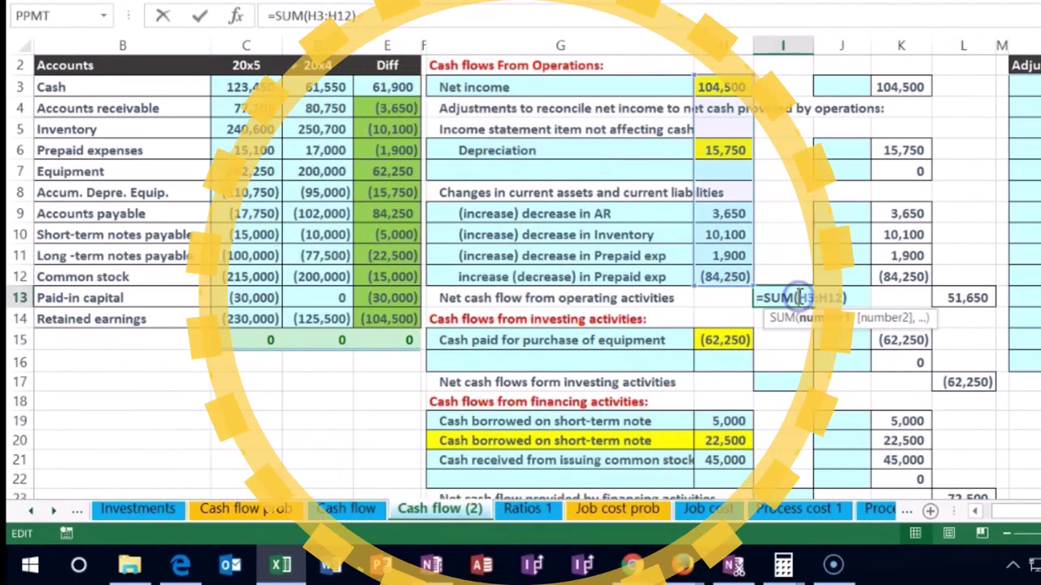
pyautogui.press('Return')
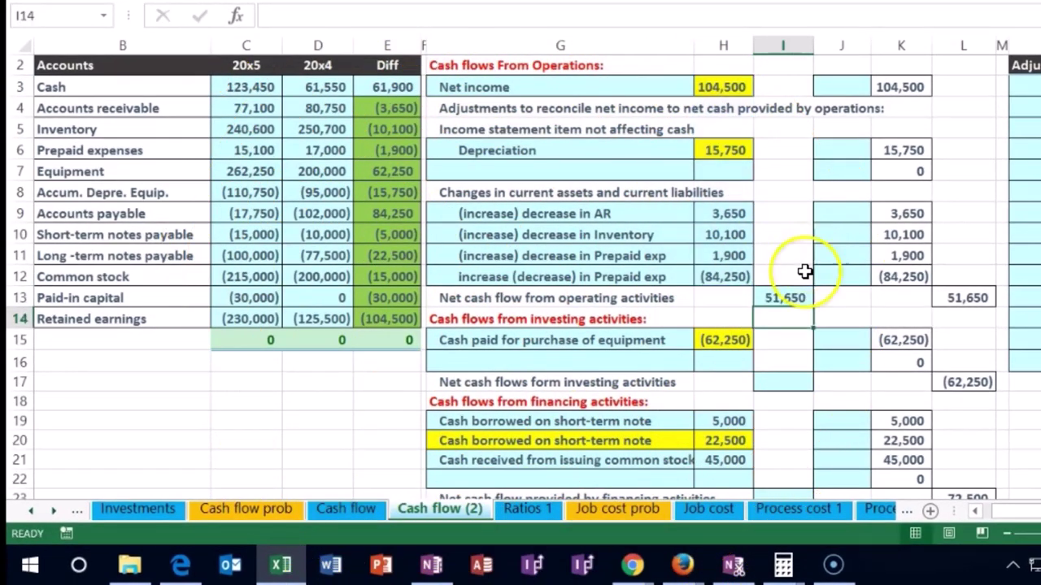
# - Total the investing activities in I17 with =SUM(H15:H16)
pyautogui.click(790, 383)
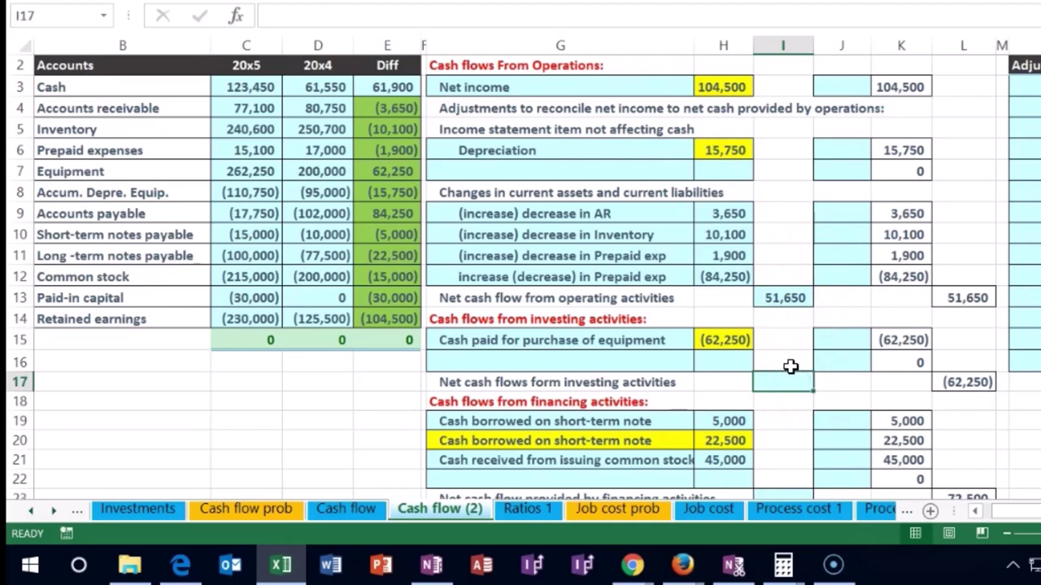
pyautogui.write('=sum(')
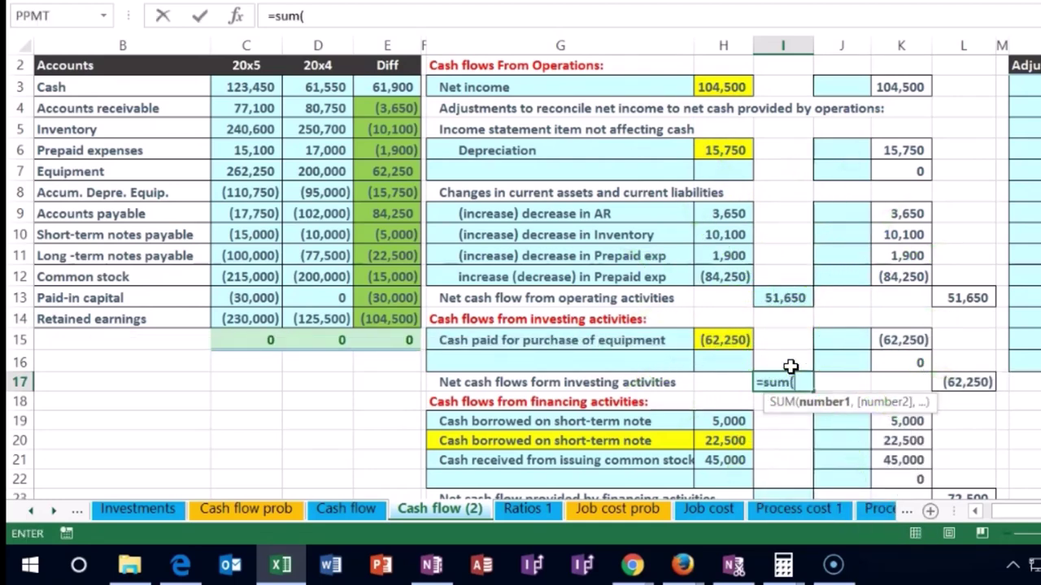
pyautogui.moveTo(732, 345); pyautogui.dragTo(729, 352)
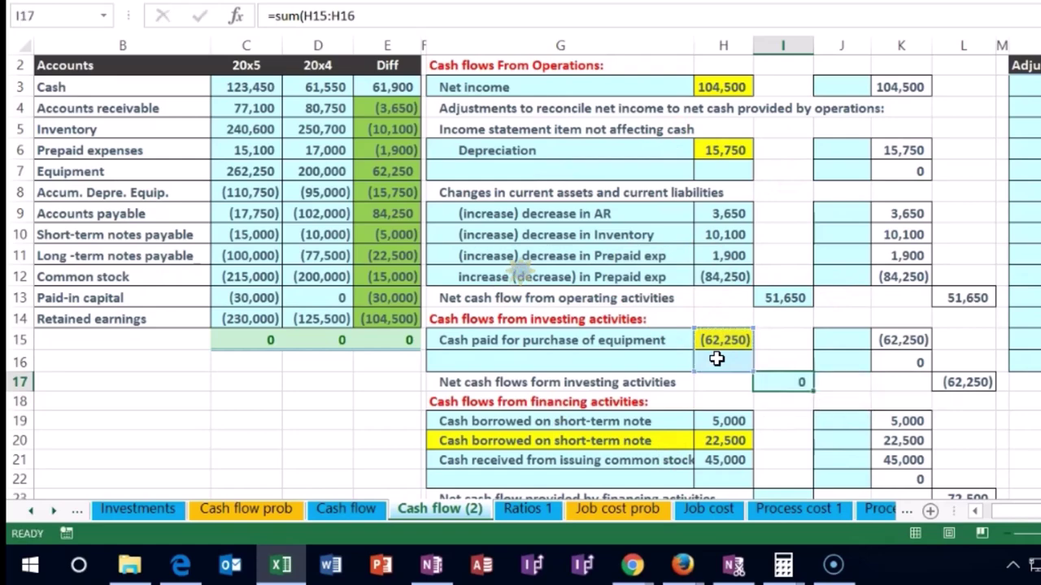
pyautogui.press('Return')
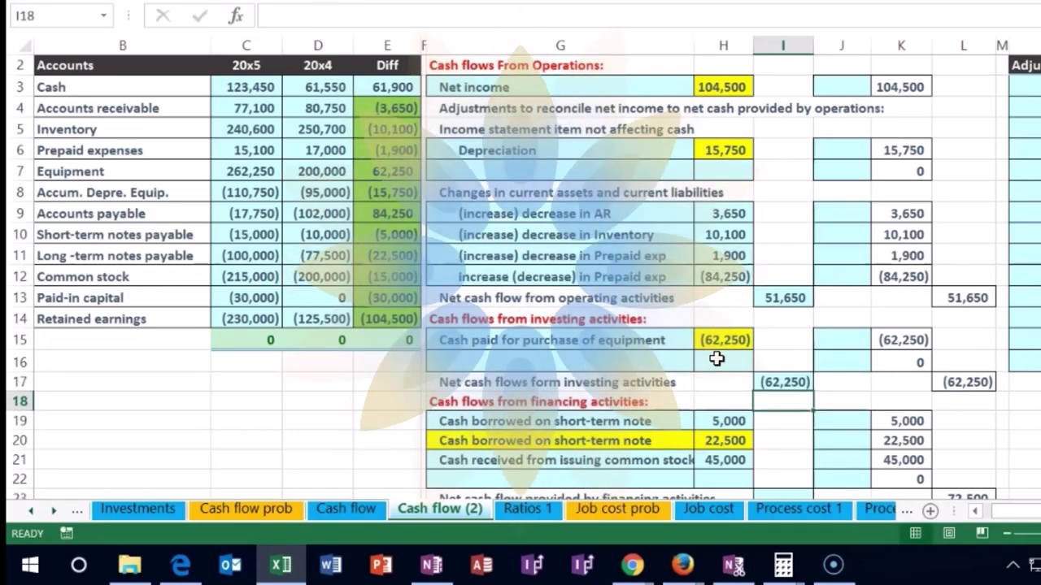
# - Total the financing activities in I23 with =SUM(H19:H22)
pyautogui.click(661, 399)
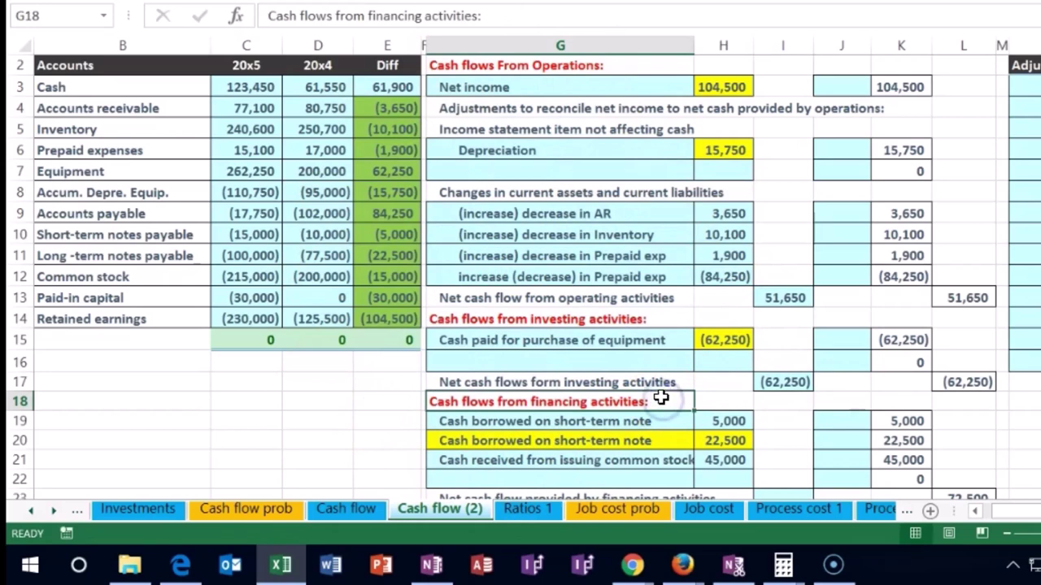
pyautogui.scroll(-1, 661, 399)
pyautogui.click(789, 437)
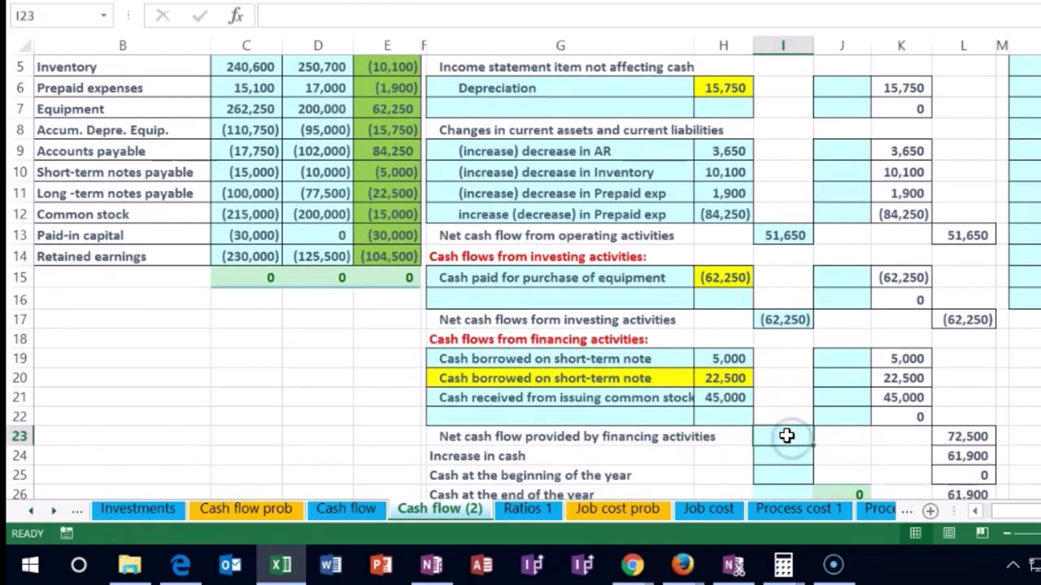
pyautogui.write('=sum(')
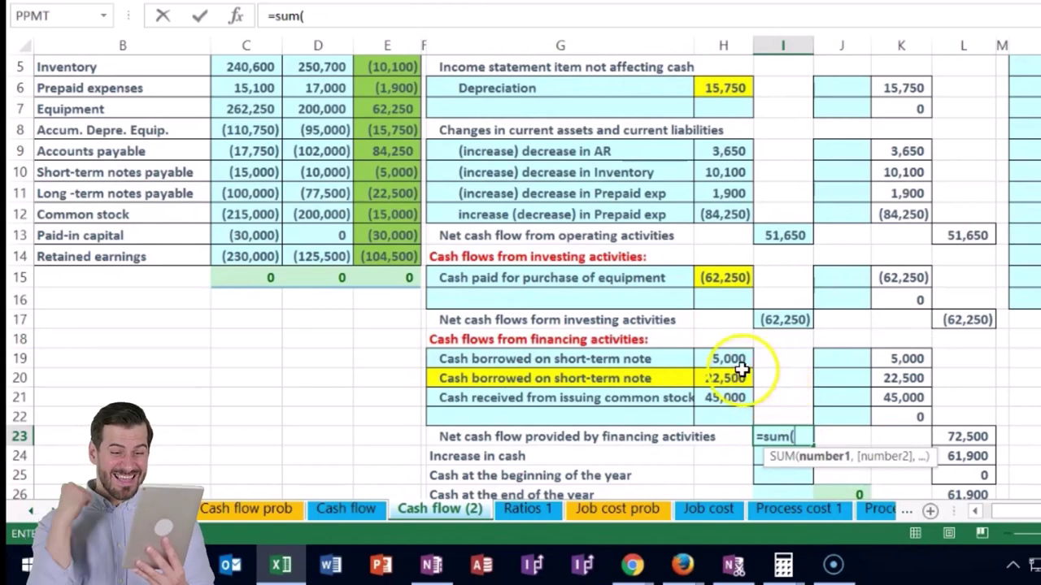
pyautogui.moveTo(737, 358); pyautogui.dragTo(735, 406)
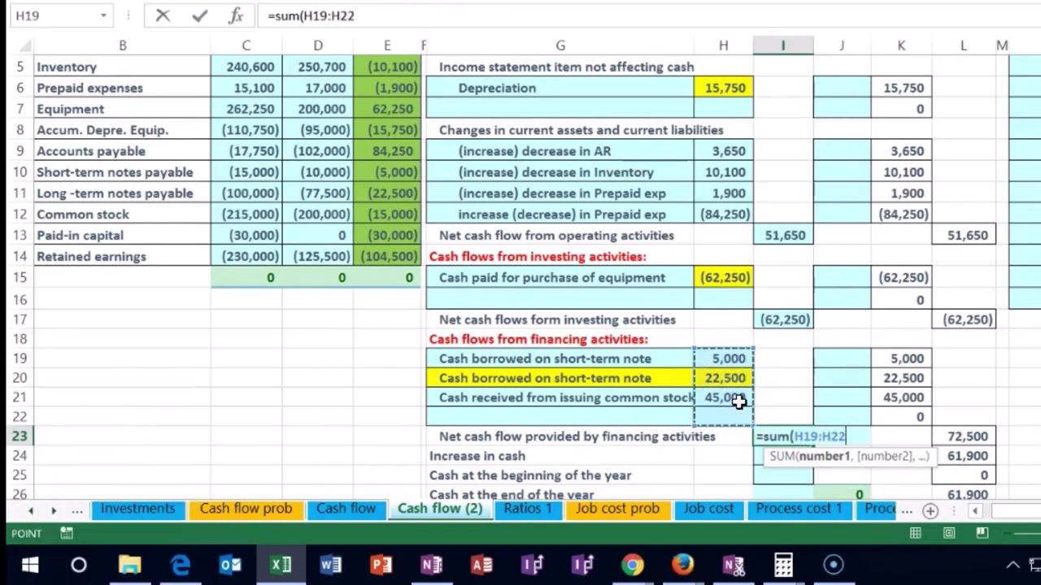
pyautogui.press('Return')
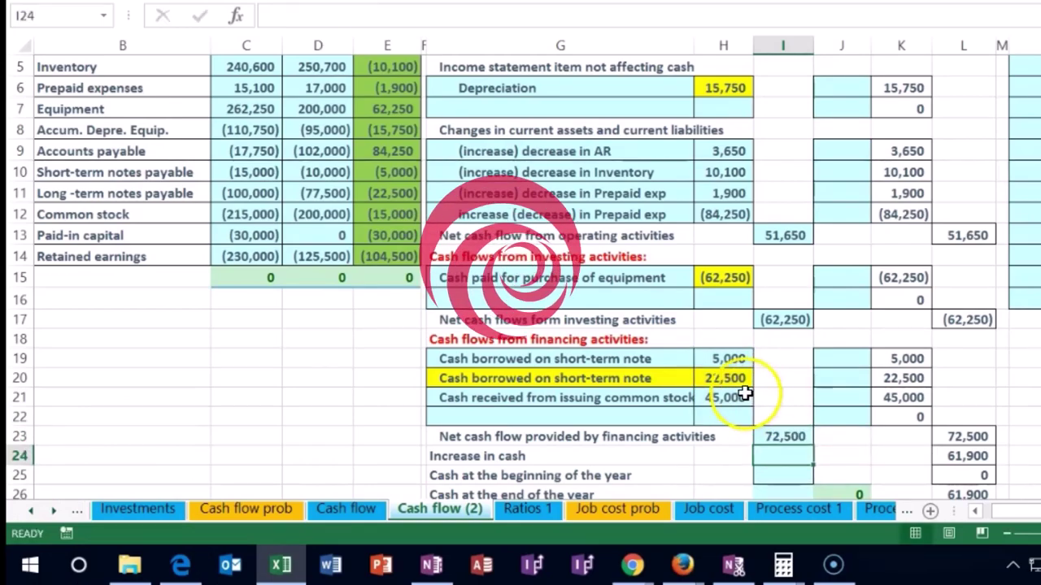
# - Review the three section totals in column I and calculate the increase in cash in I24 with =SUM(I13:I23)
pyautogui.click(784, 235)
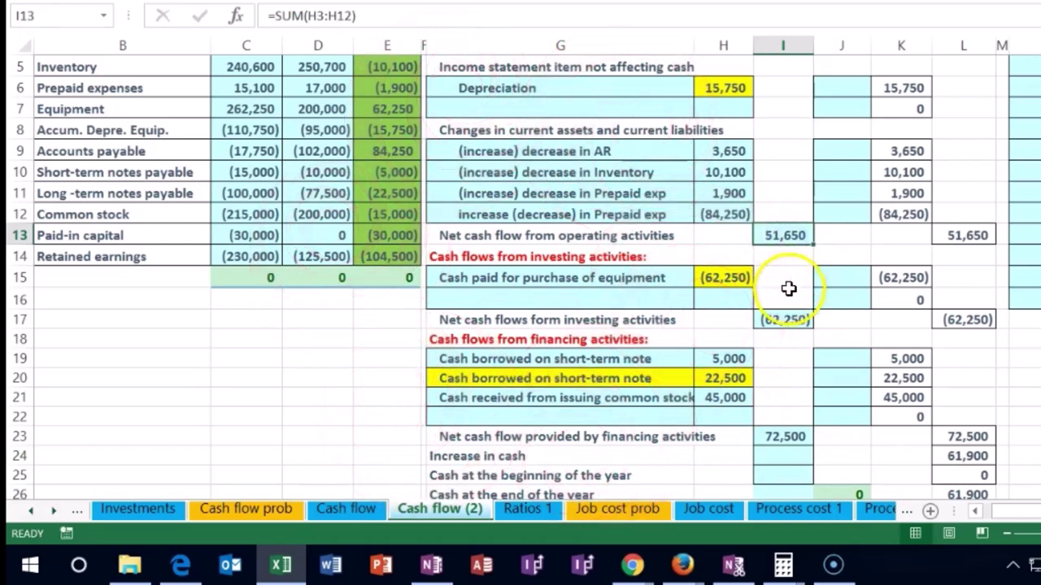
pyautogui.click(781, 319)
pyautogui.click(792, 430)
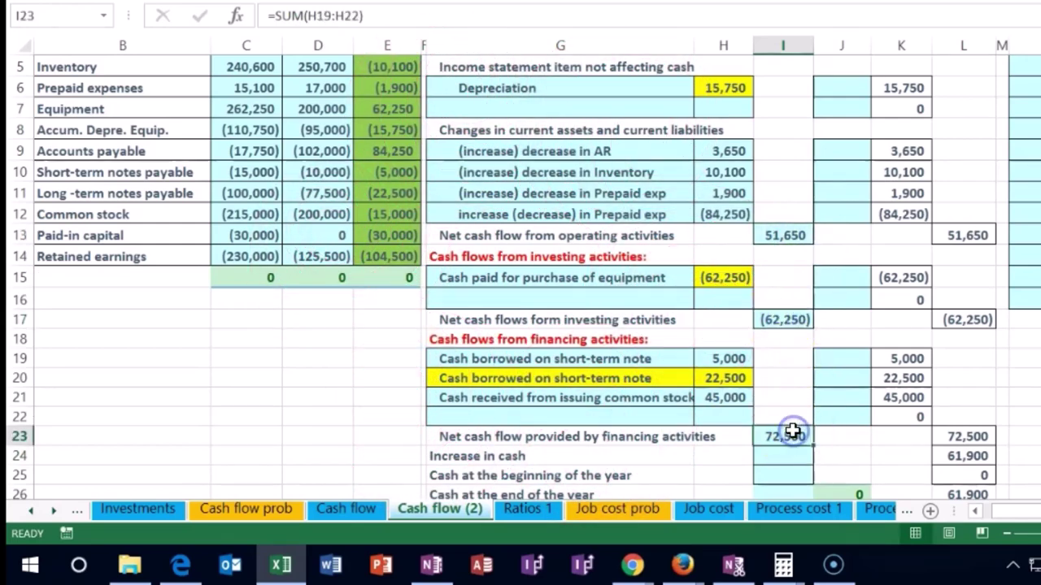
pyautogui.click(789, 455)
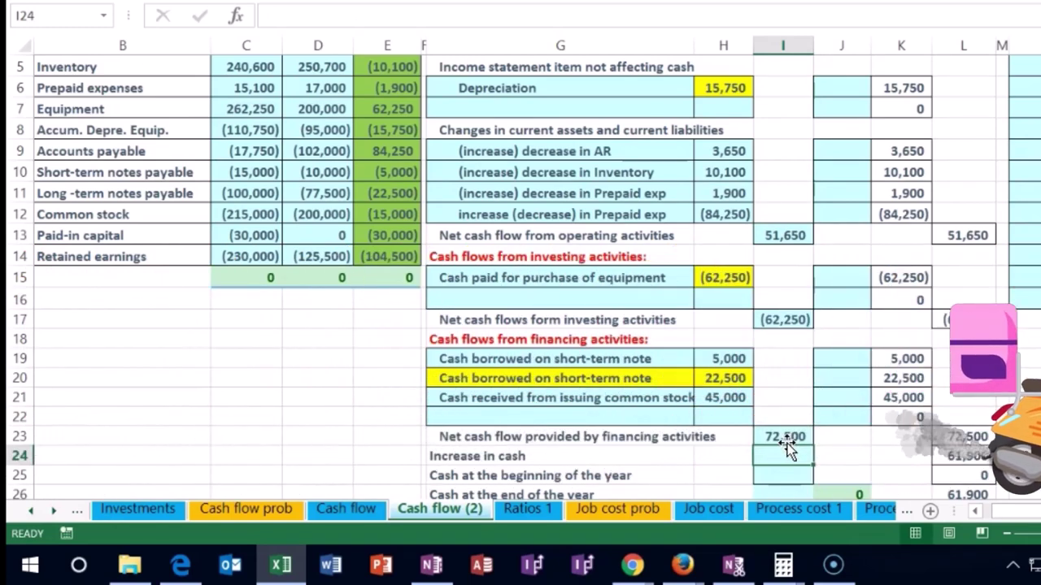
pyautogui.write('=sum(')
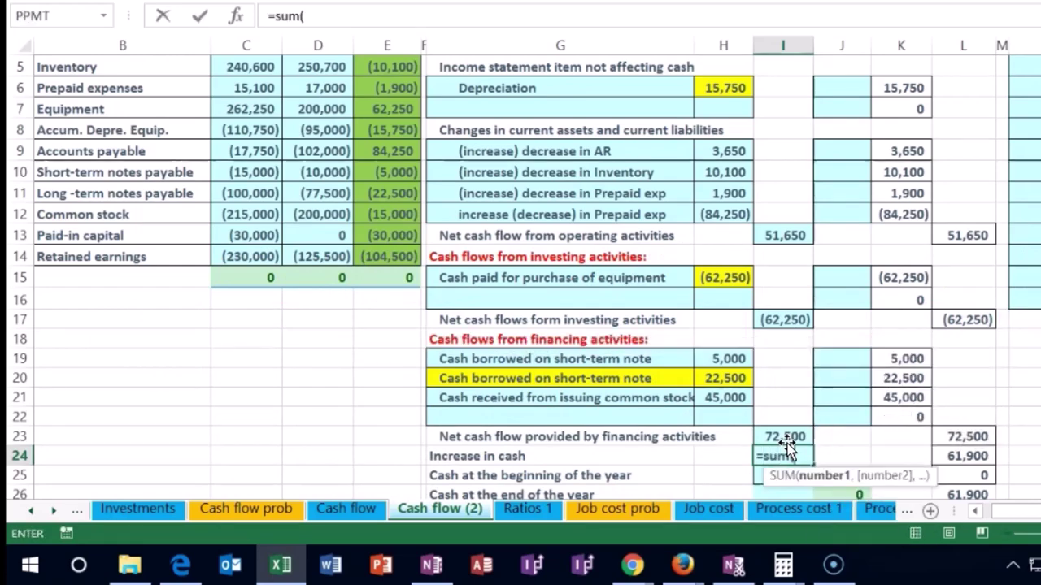
pyautogui.moveTo(785, 241); pyautogui.dragTo(791, 331)
pyautogui.moveTo(785, 370); pyautogui.dragTo(785, 477)
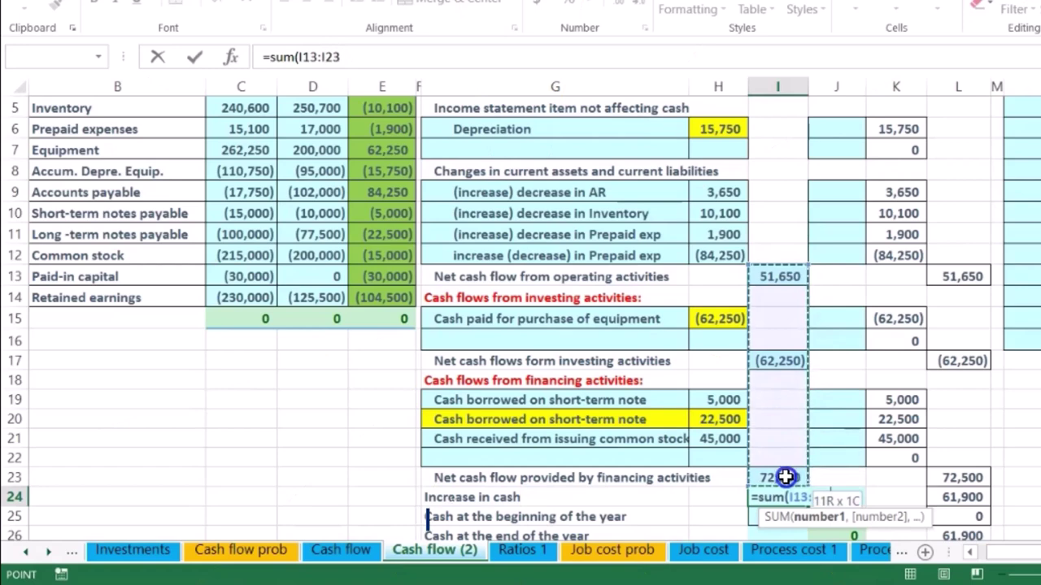
pyautogui.press('Return')
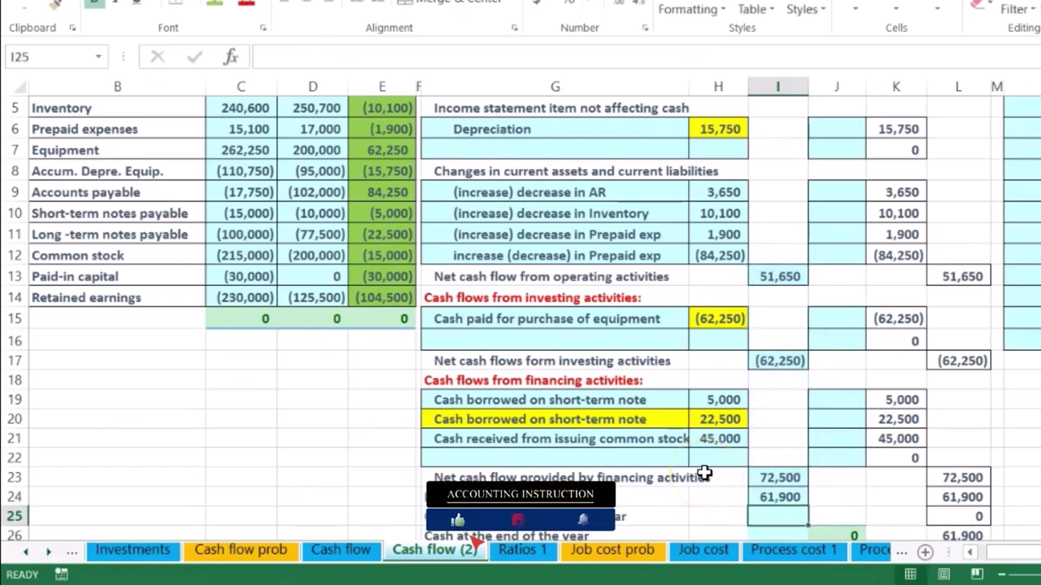
# - Compare the Cash difference in E3 with the sum of the other account differences in E4:E14
pyautogui.scroll(2, 651, 464)
pyautogui.click(385, 170)
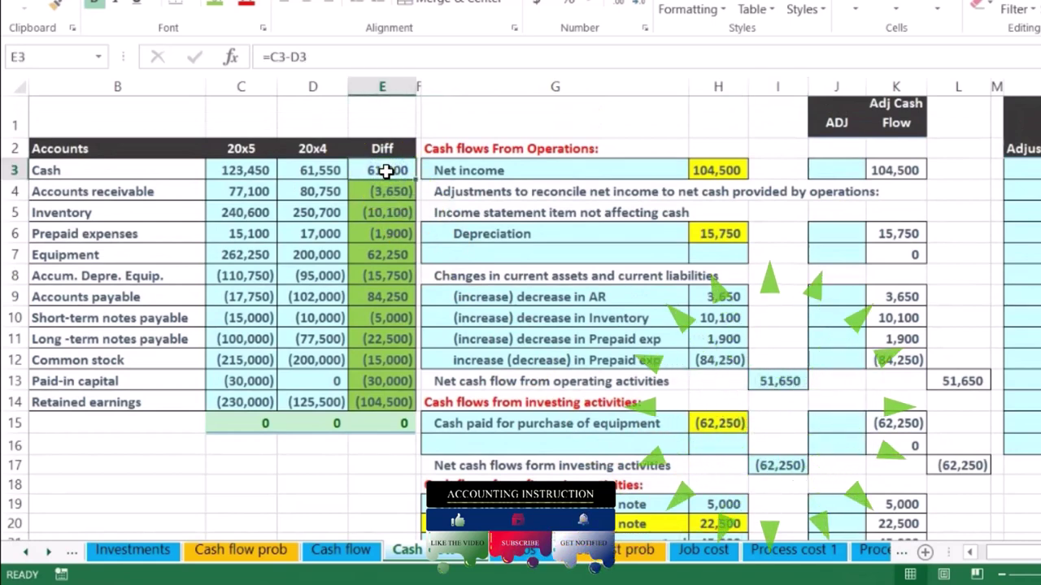
pyautogui.moveTo(384, 191); pyautogui.dragTo(387, 395)
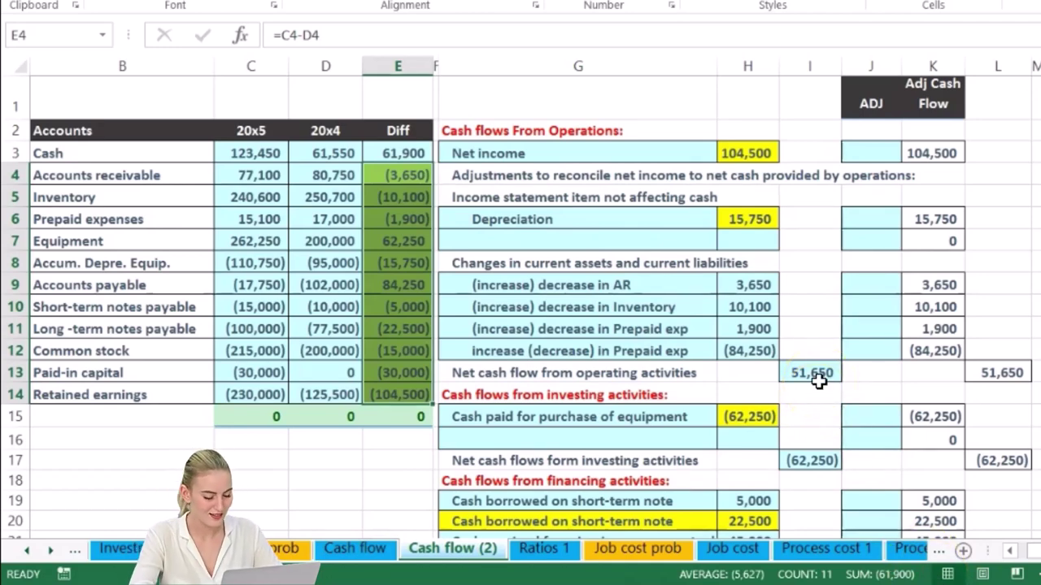
# - Link the cash at the beginning of the year in I25 to the 20x4 Cash balance with =D3
pyautogui.scroll(-3, 814, 375)
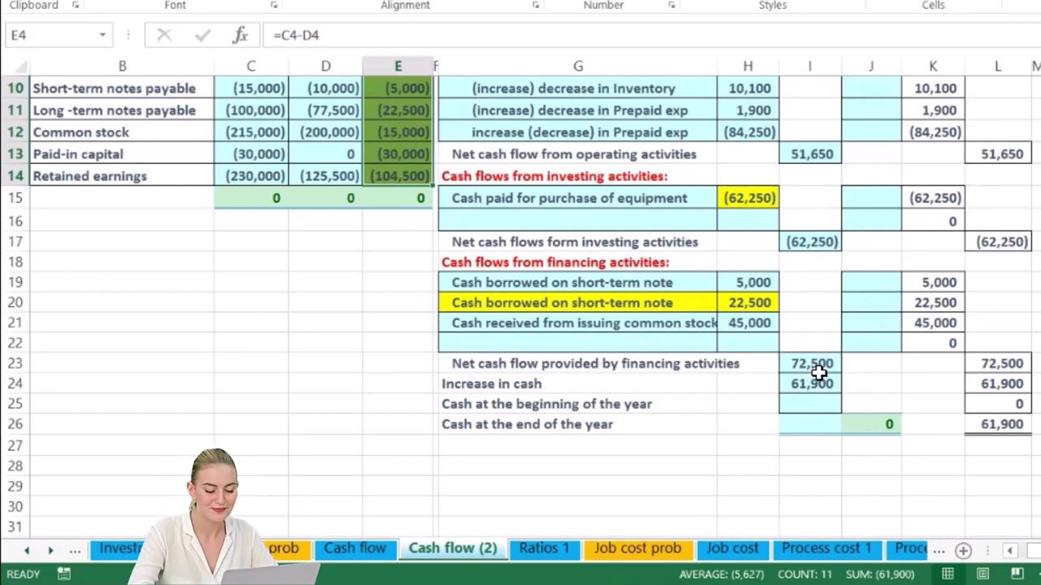
pyautogui.click(833, 426)
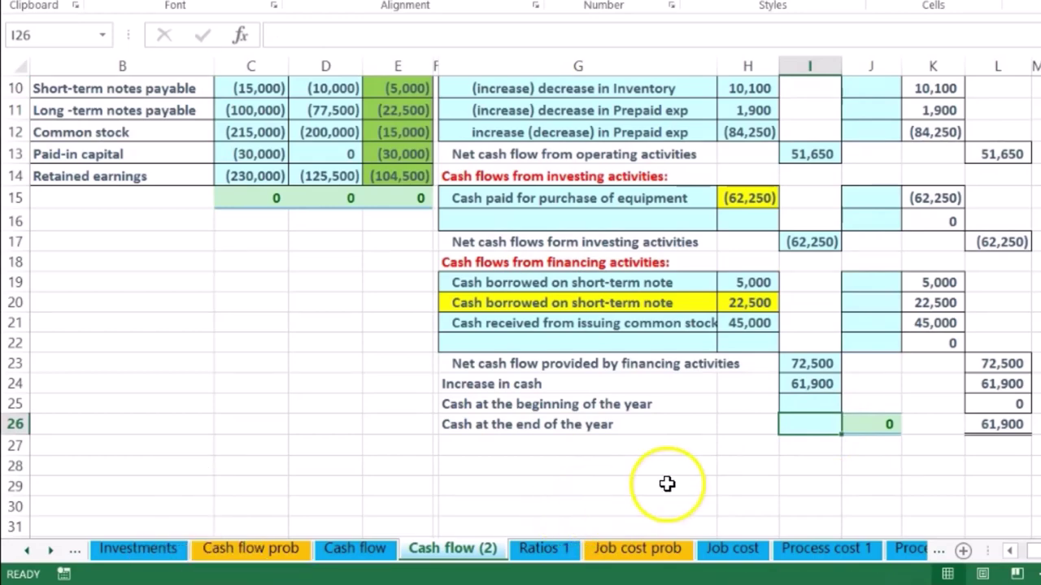
pyautogui.scroll(3, 666, 484)
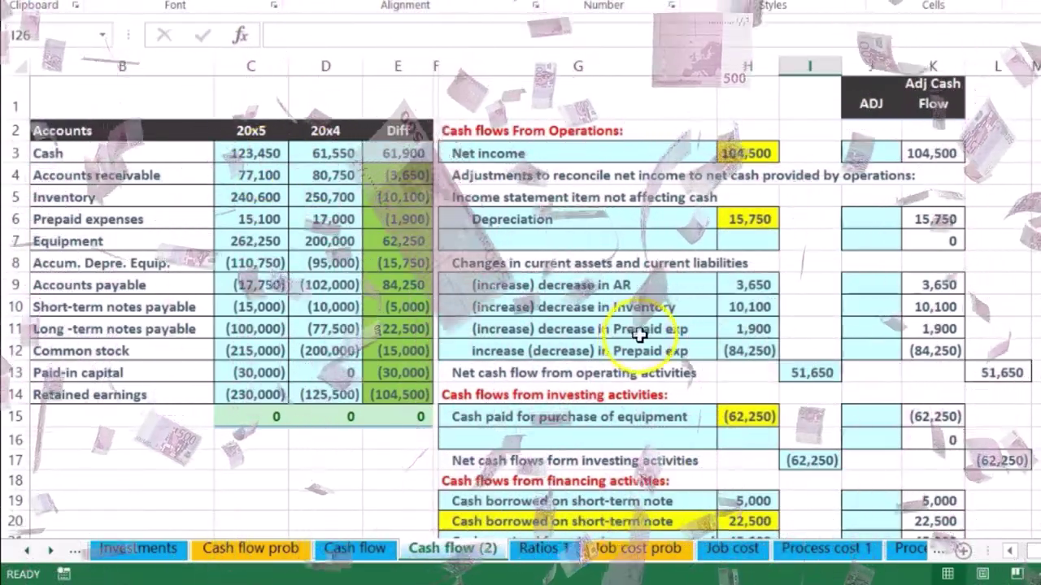
pyautogui.scroll(-3, 642, 342)
pyautogui.click(801, 403)
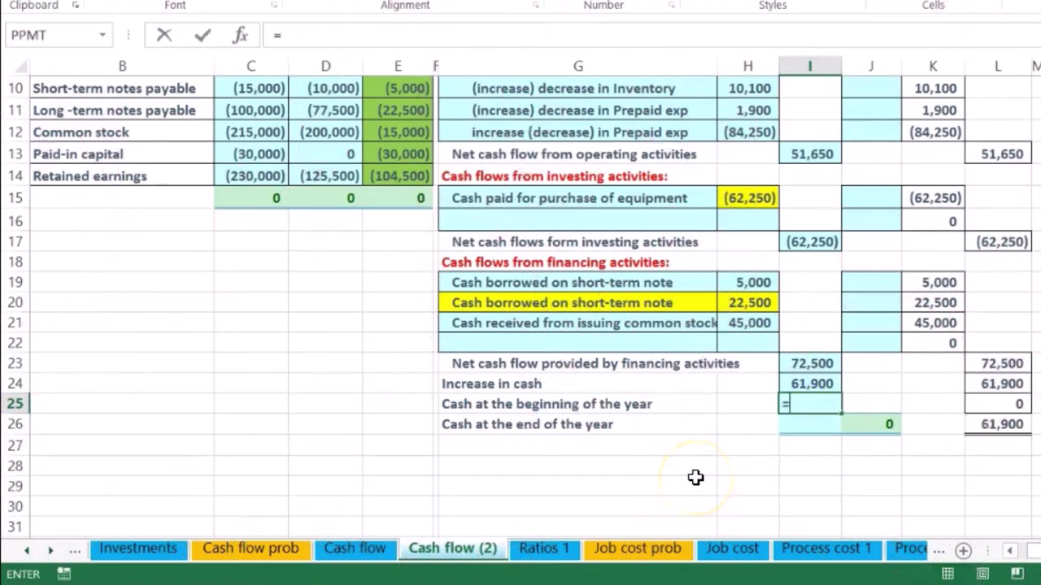
pyautogui.write('=')
pyautogui.scroll(3, 695, 474)
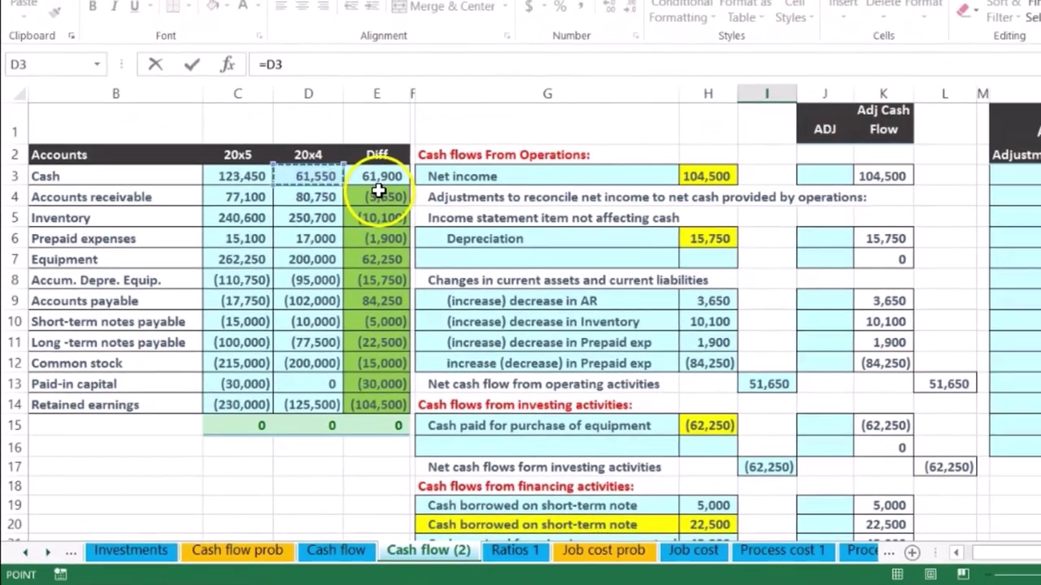
pyautogui.press('Return')
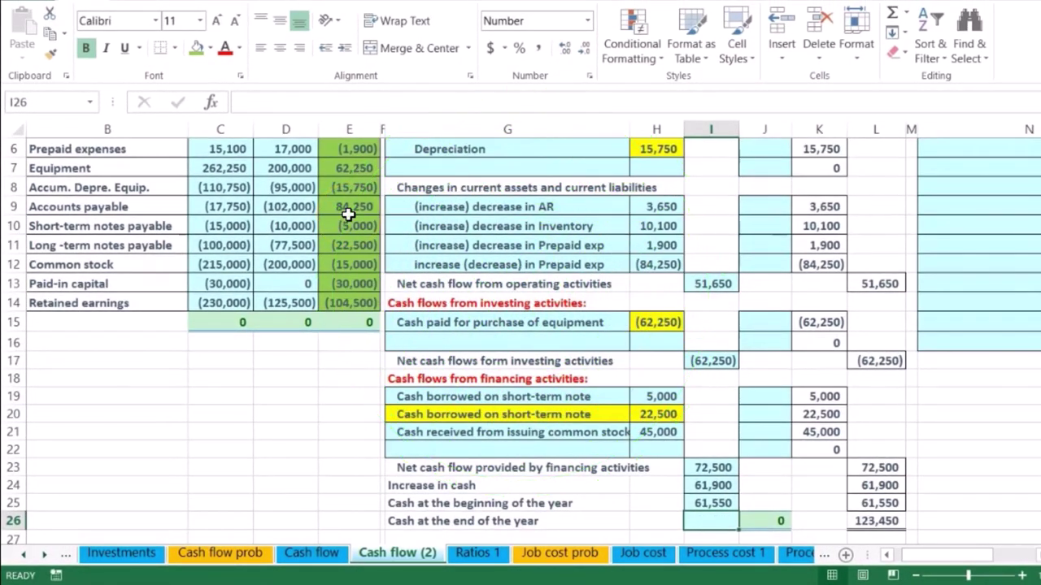
# - Calculate the cash at the end of the year in I26 with =I24+I25 and check it against the 20x5 Cash balance in C3
pyautogui.write('=')
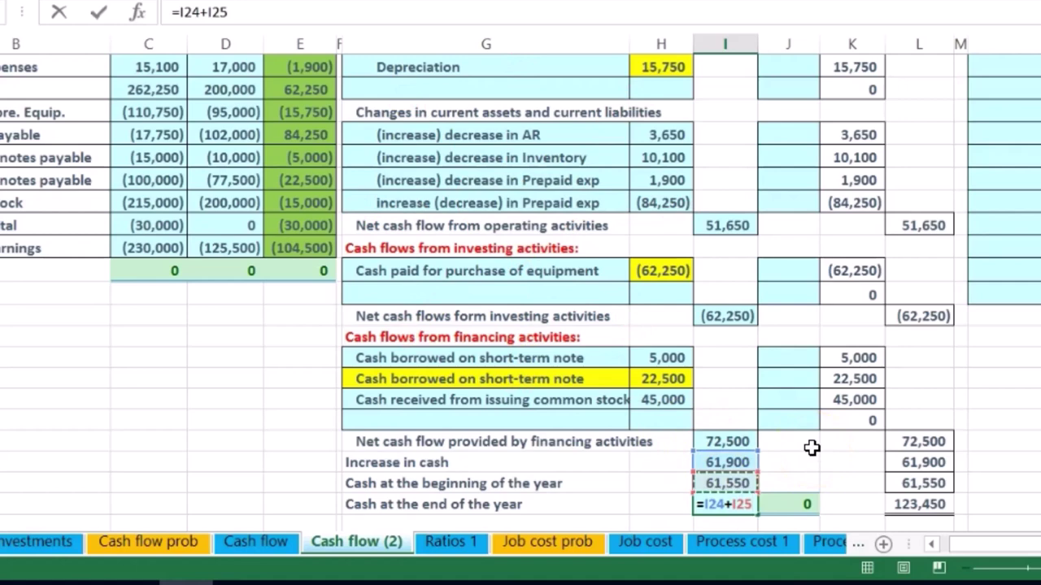
pyautogui.press('Return')
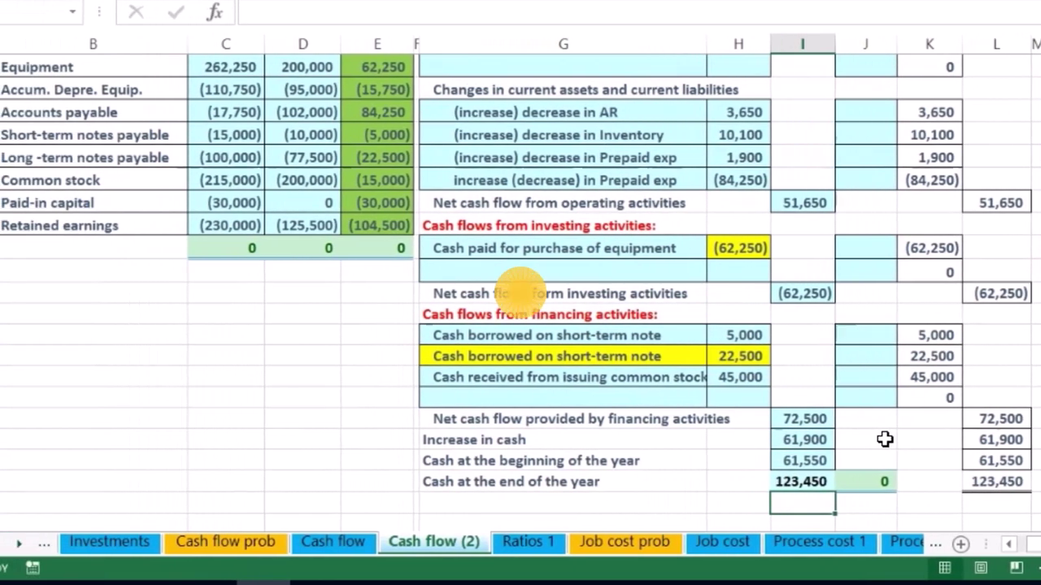
pyautogui.scroll(3, 371, 421)
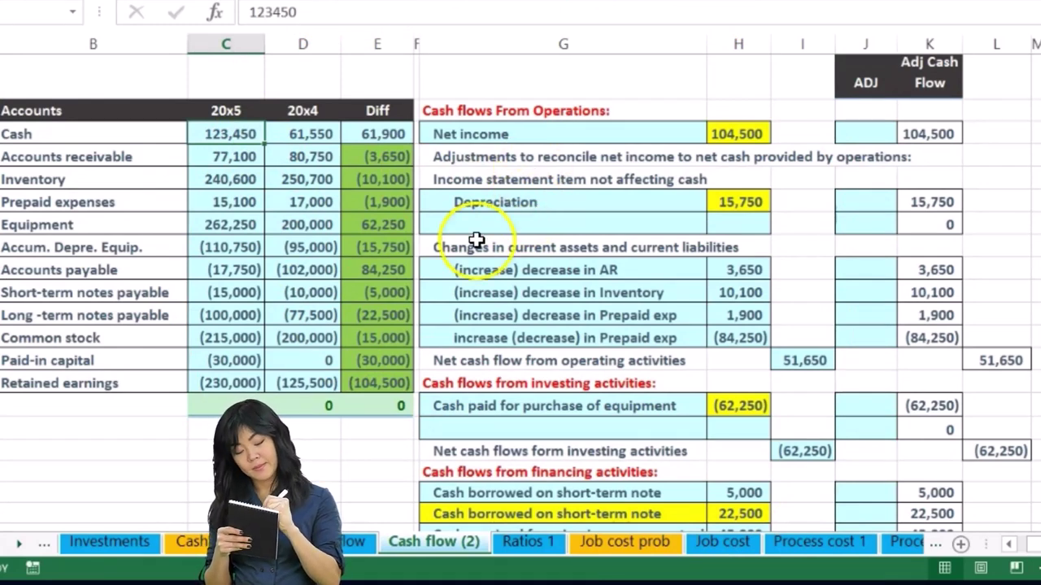
# - Review the yellow-highlighted cash flow items for net income, depreciation, equipment purchase and note borrowing in column H
pyautogui.click(580, 242)
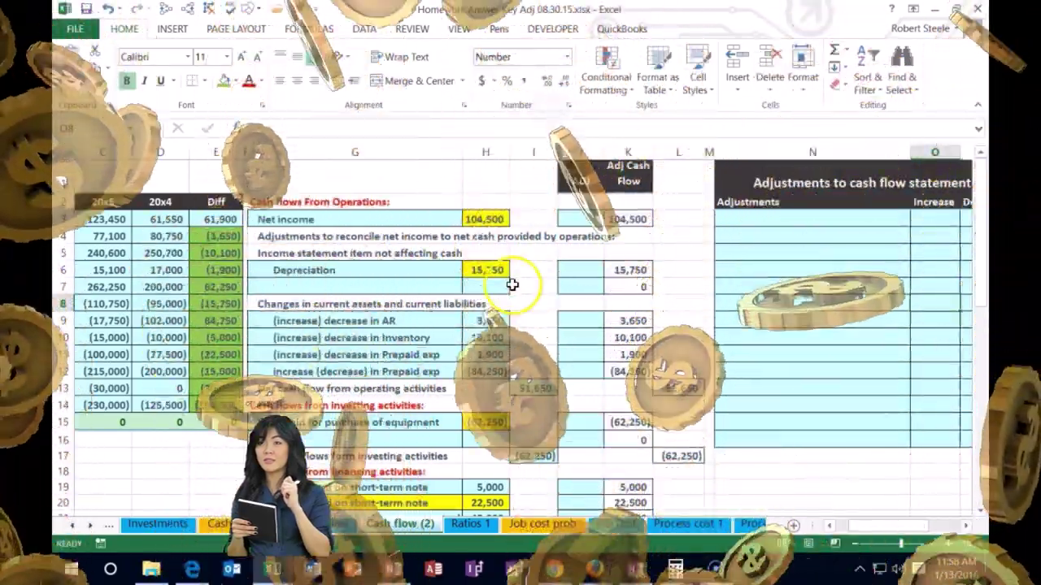
pyautogui.click(485, 220)
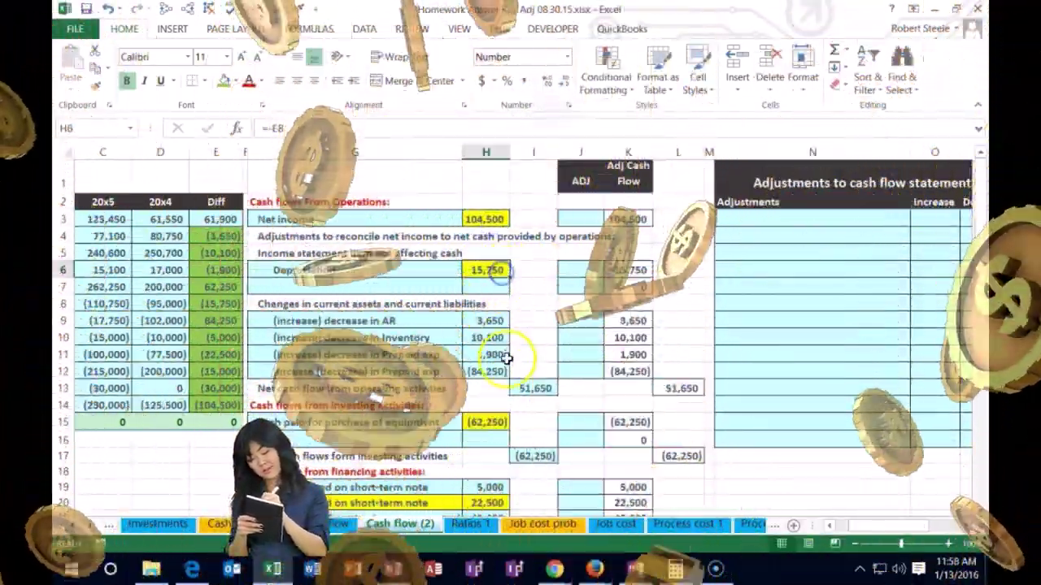
pyautogui.click(485, 422)
pyautogui.click(488, 503)
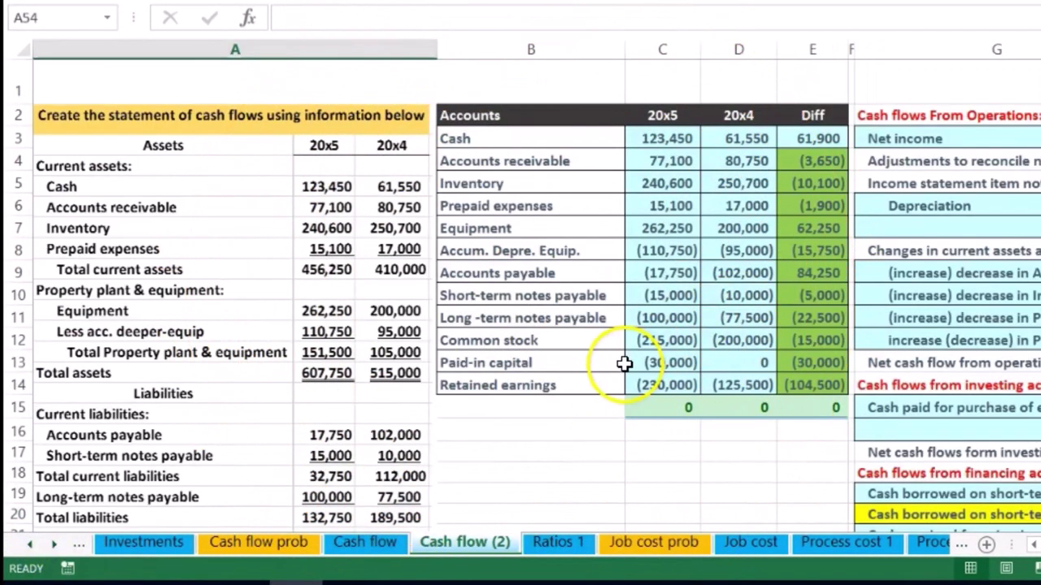
# - Examine the 20x6 income statement and the equipment, loan and dividend transaction details in column A
pyautogui.scroll(-7, 636, 361)
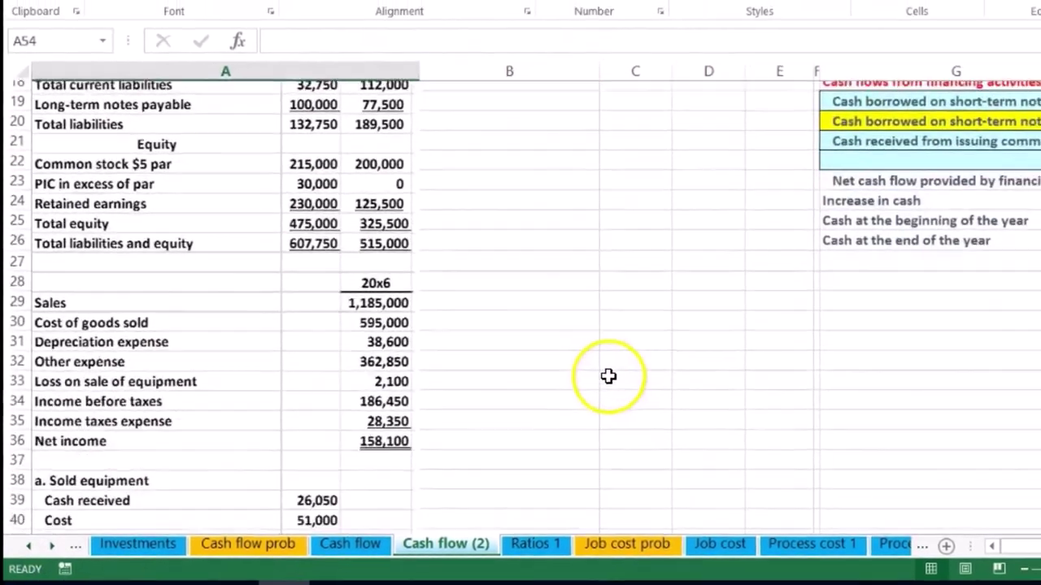
pyautogui.scroll(-3, 543, 396)
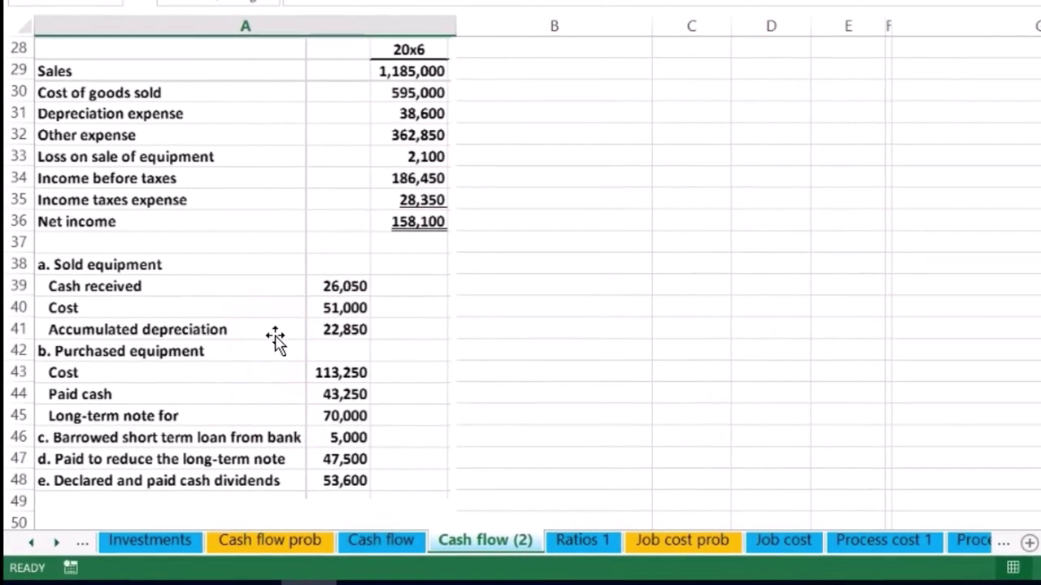
pyautogui.scroll(9, 728, 267)
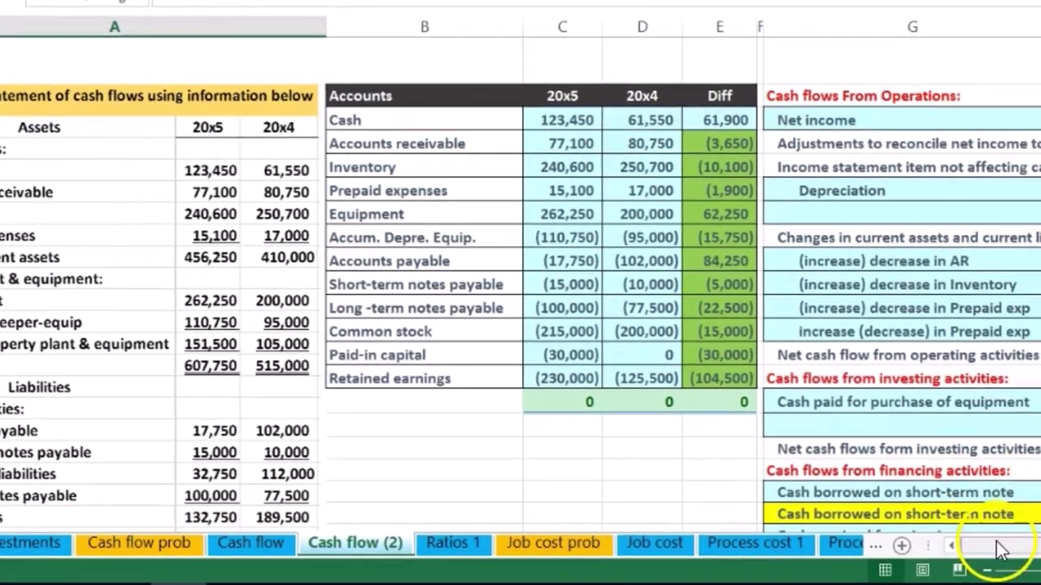
pyautogui.moveTo(886, 551); pyautogui.dragTo(870, 552)
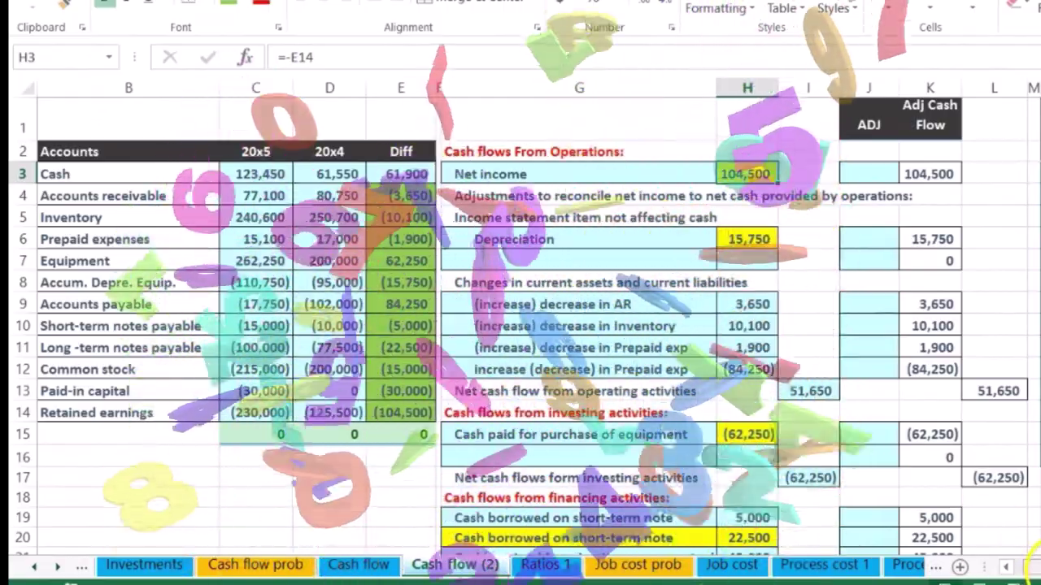
# - Compare the income statement's Net income in column A with the worksheet's Net income in H3
pyautogui.moveTo(1012, 569); pyautogui.dragTo(1026, 575)
pyautogui.scroll(-3, 569, 425)
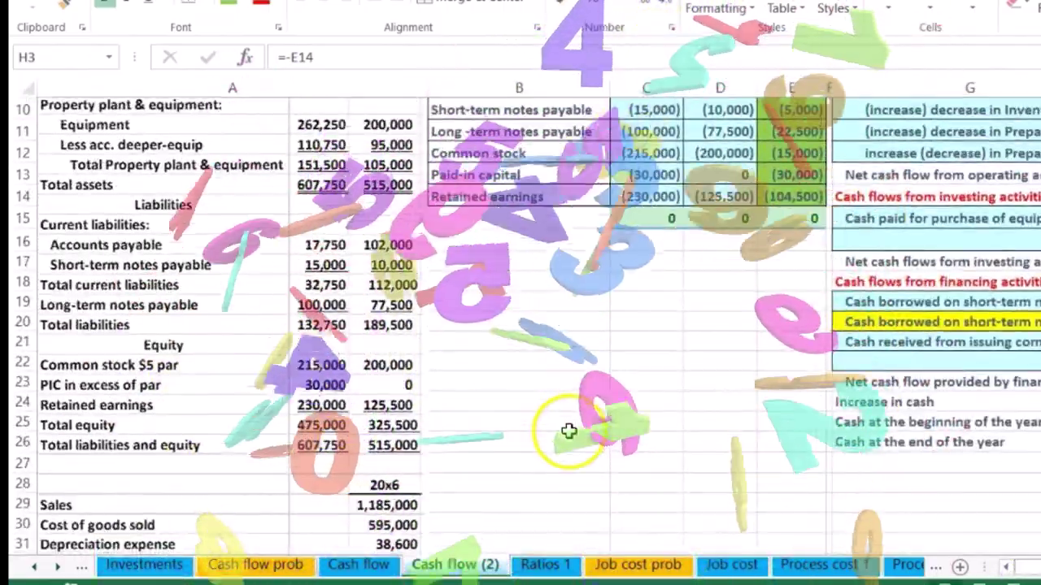
pyautogui.scroll(-3, 569, 432)
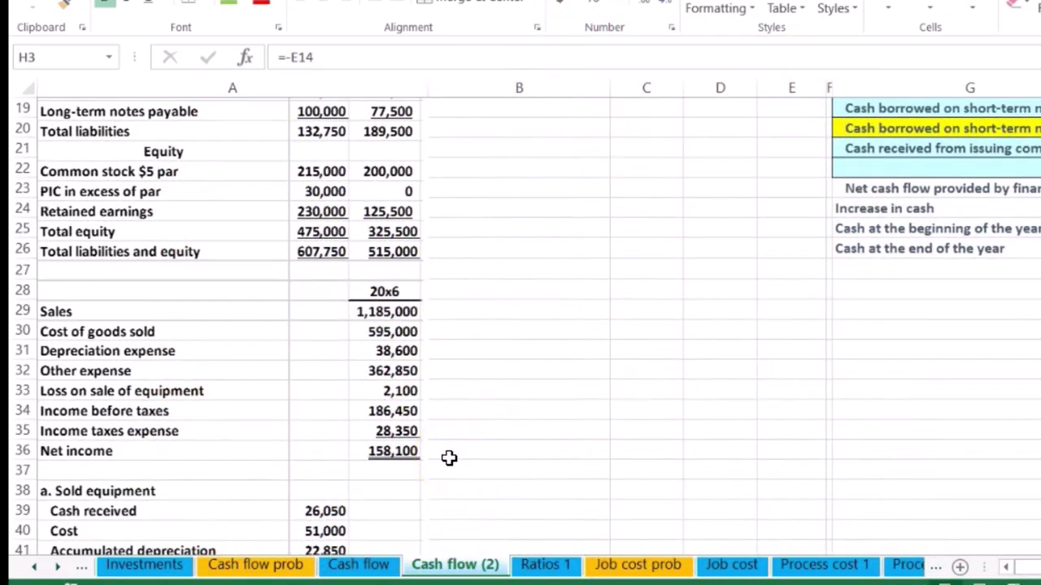
pyautogui.scroll(5, 723, 419)
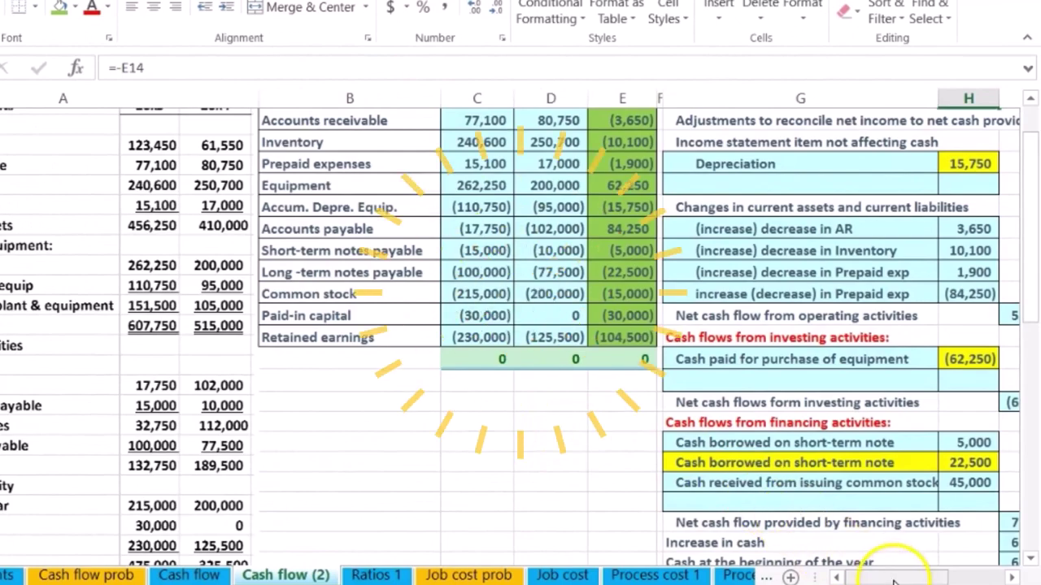
pyautogui.moveTo(1026, 569); pyautogui.dragTo(1039, 569)
pyautogui.moveTo(894, 579); pyautogui.dragTo(902, 579)
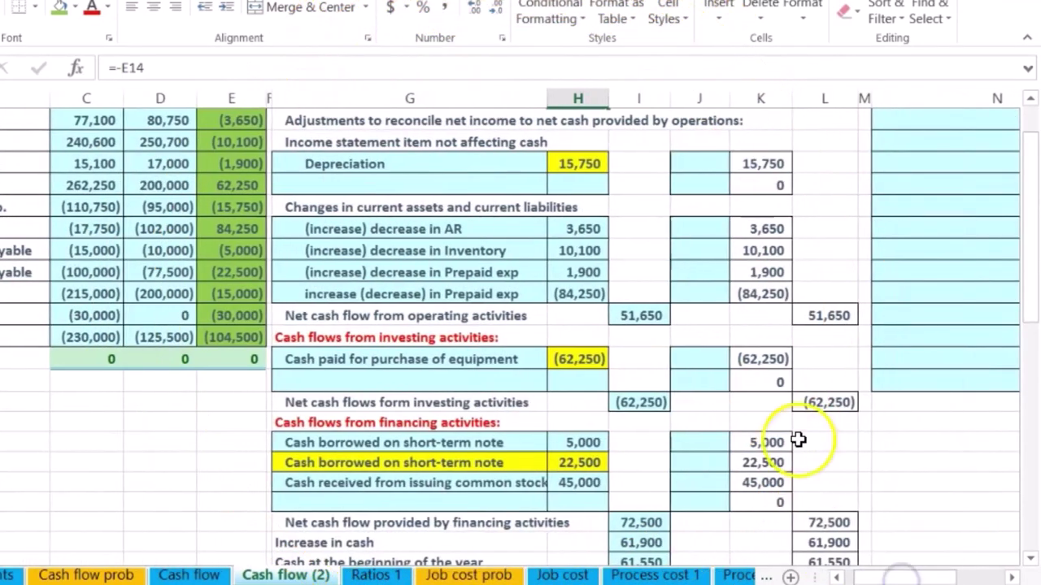
# - Select the ADJ column cell J3 for the Net income line
pyautogui.scroll(2, 597, 166)
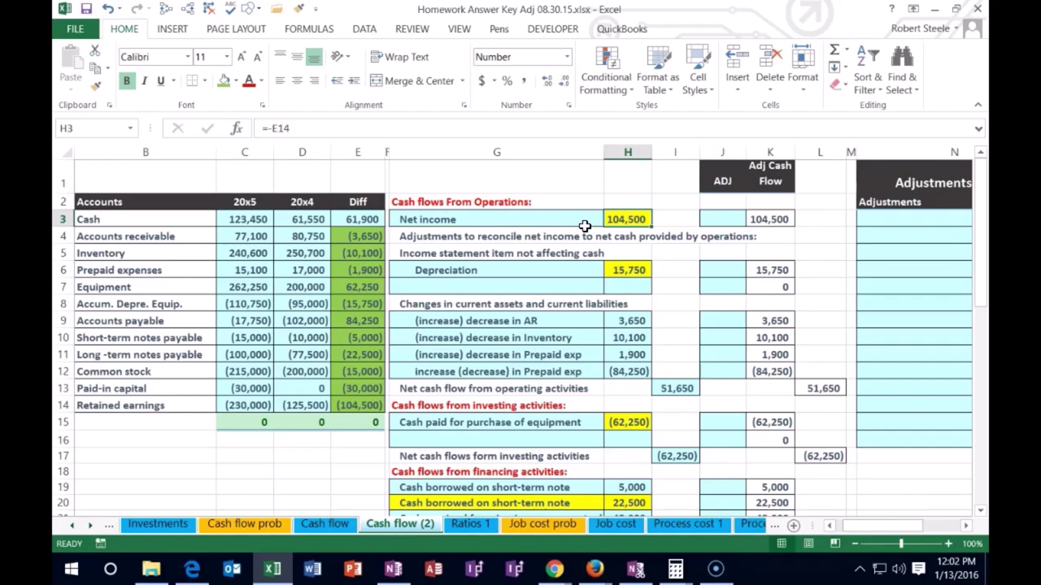
pyautogui.press('Right')
pyautogui.press('Right')
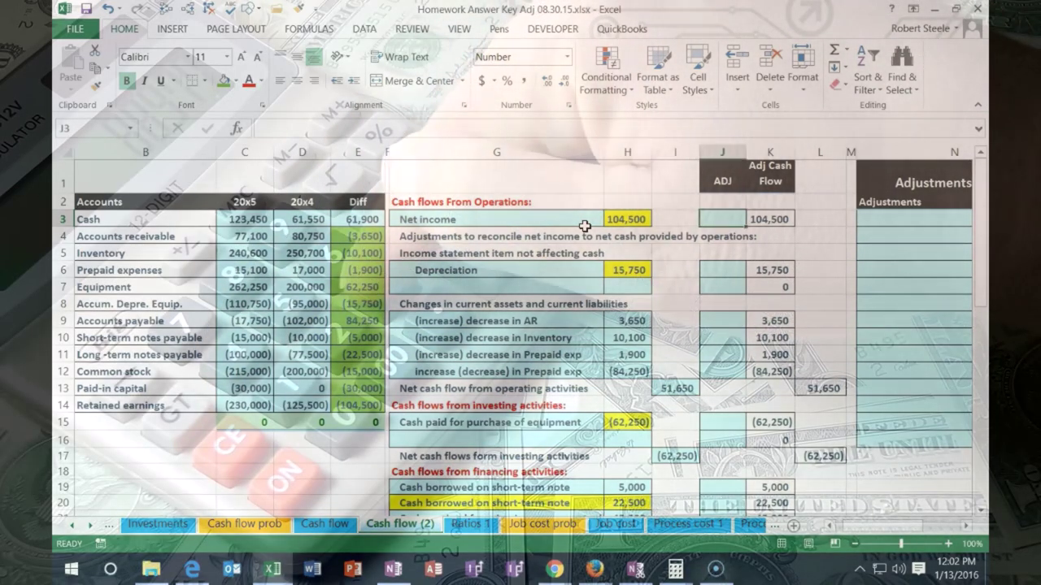
# - Examine the Net income line across H3, the ADJ cell J3 and the formula in K3, along with the Adjustments to cash flow statement table
pyautogui.press('Right')
pyautogui.press('Right')
pyautogui.press('Right')
pyautogui.press('Right')
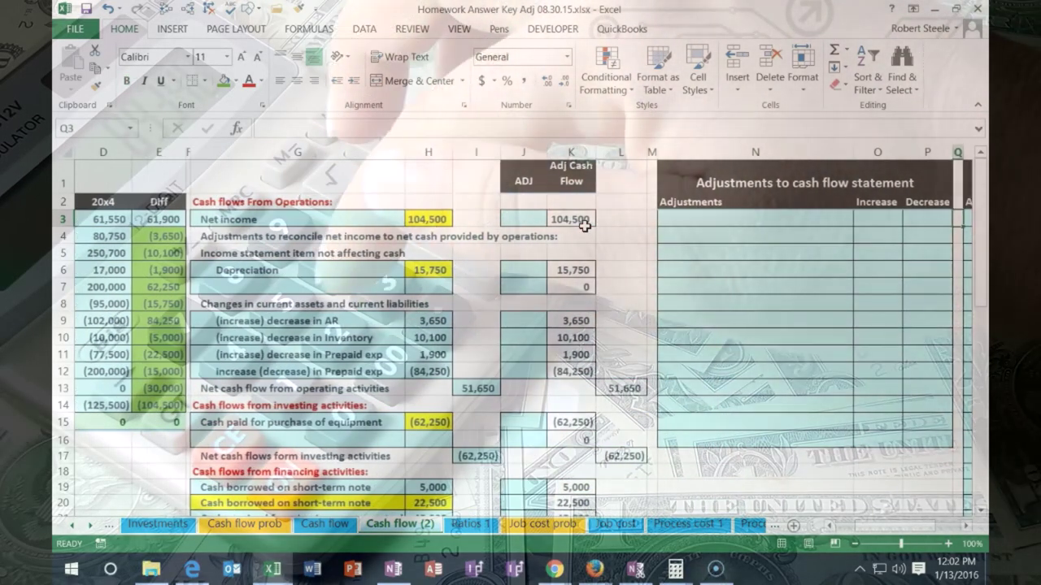
pyautogui.click(515, 217)
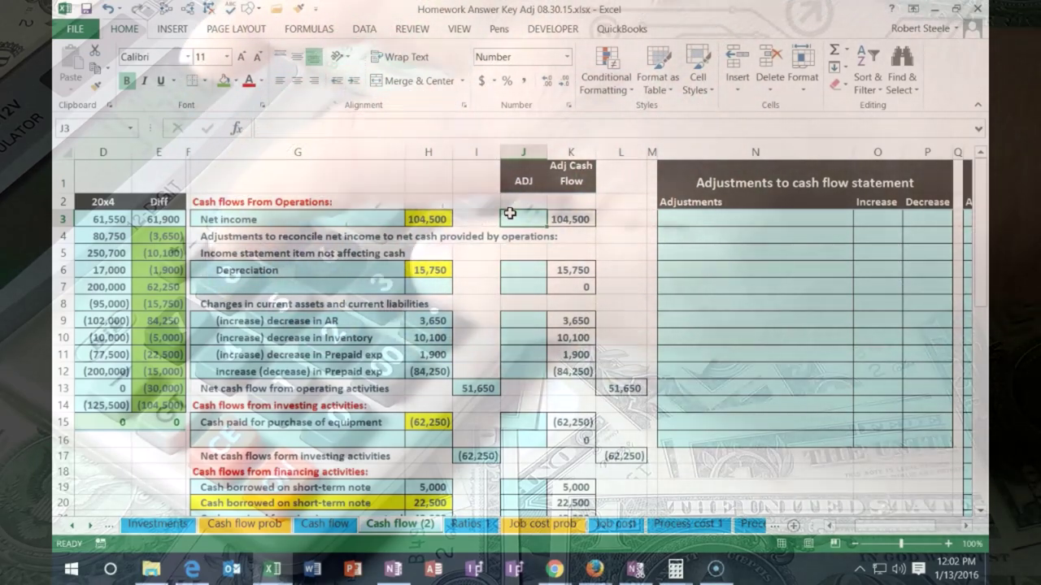
pyautogui.click(428, 219)
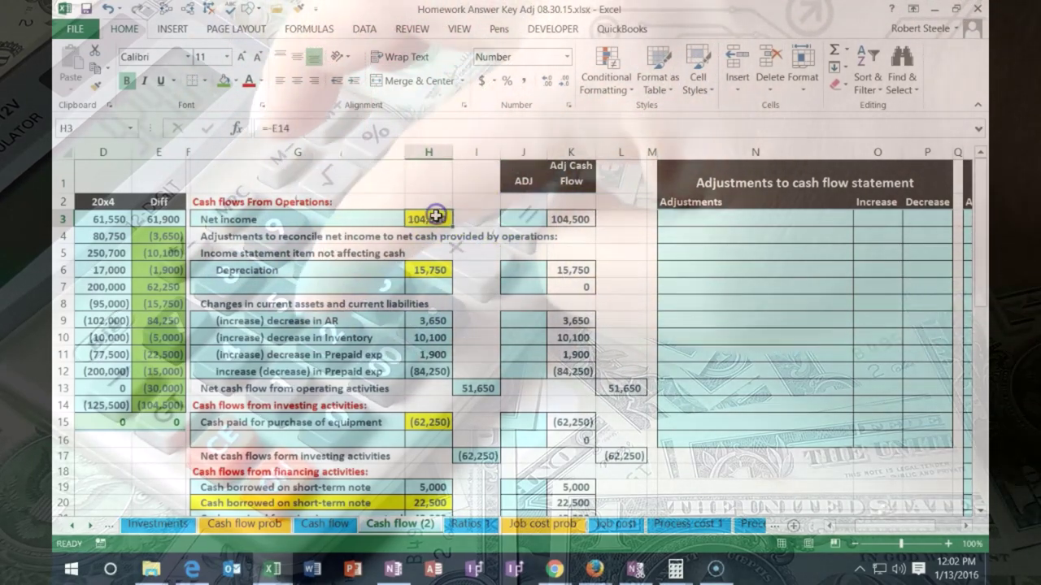
pyautogui.click(524, 218)
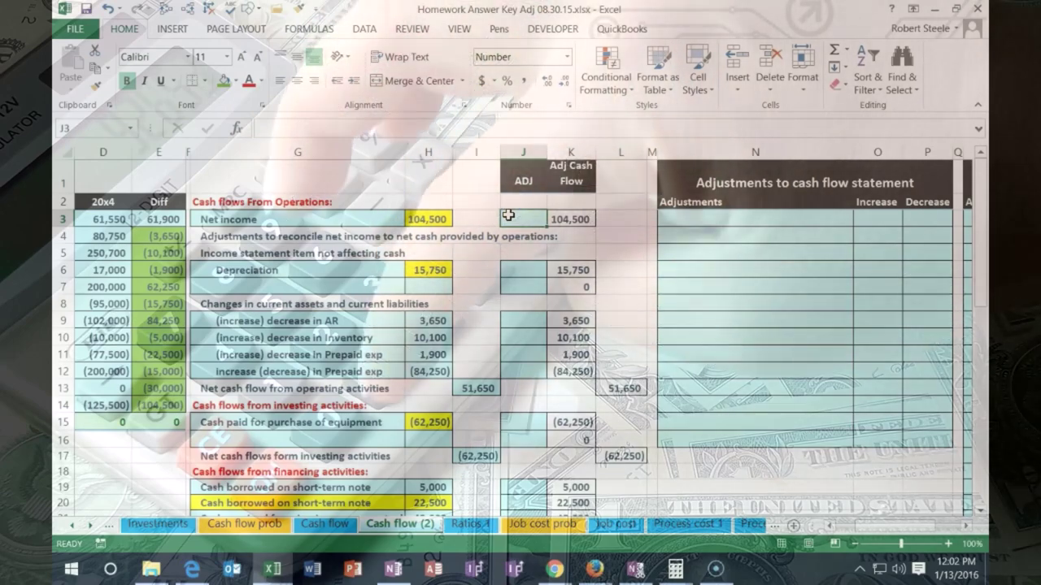
pyautogui.doubleClick(577, 215)
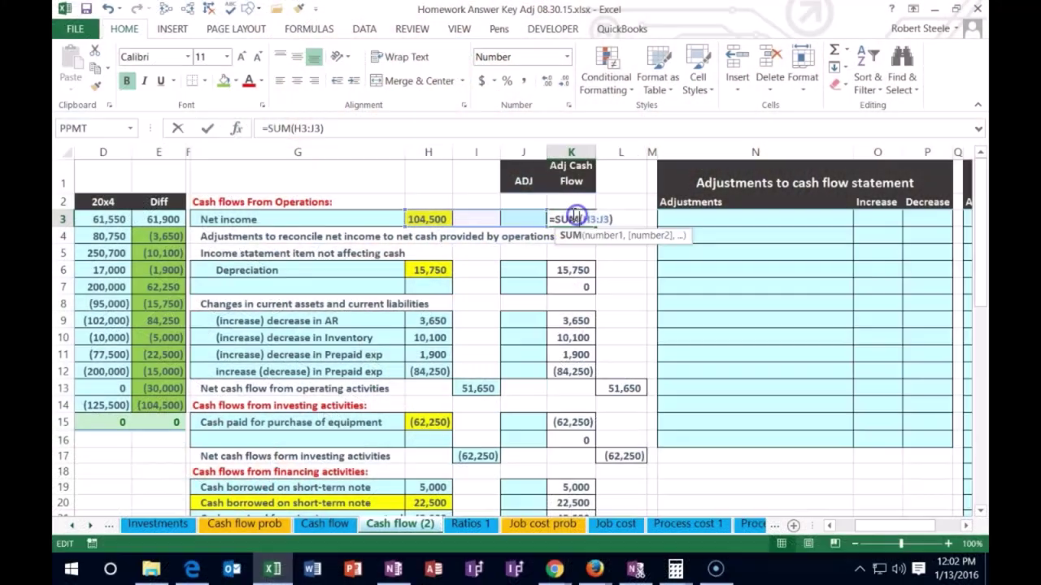
pyautogui.press('Return')
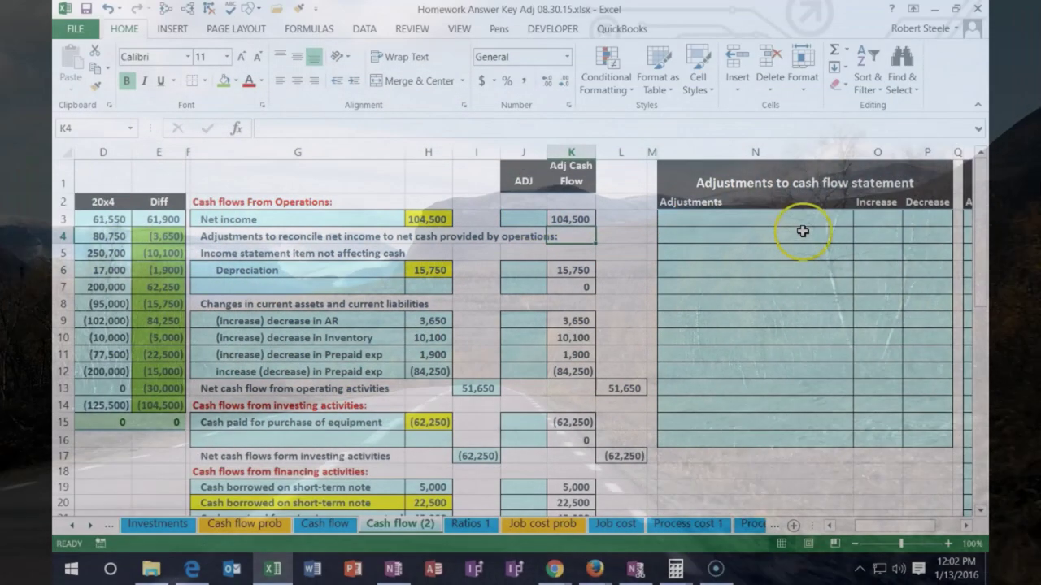
# - Enter Cash as the account in cell R4 of the Journal Entry table
pyautogui.click(811, 233)
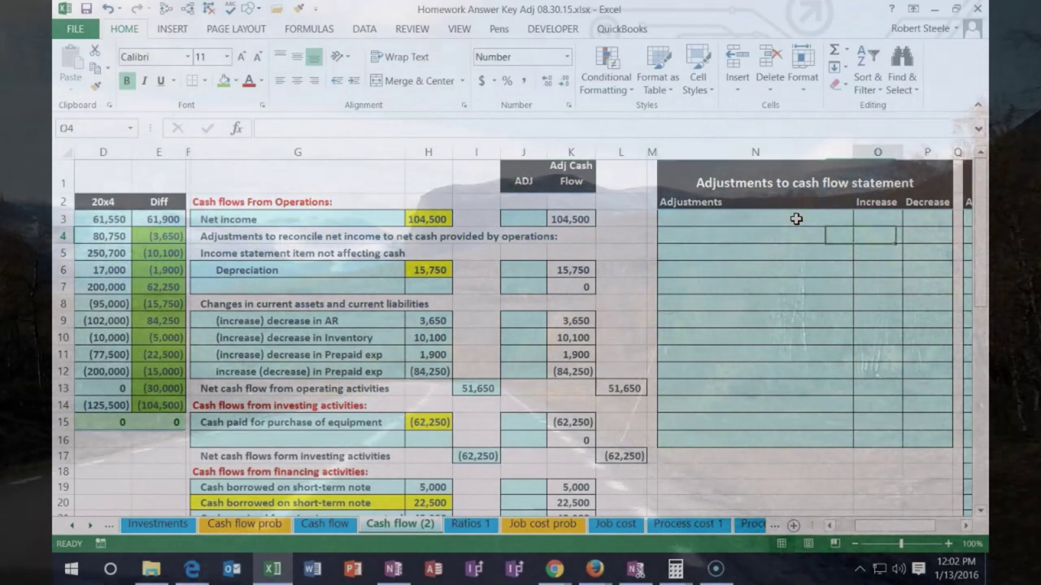
pyautogui.press('Right')
pyautogui.press('Right')
pyautogui.press('Right')
pyautogui.press('Right')
pyautogui.press('Right')
pyautogui.press('Right')
pyautogui.press('Left')
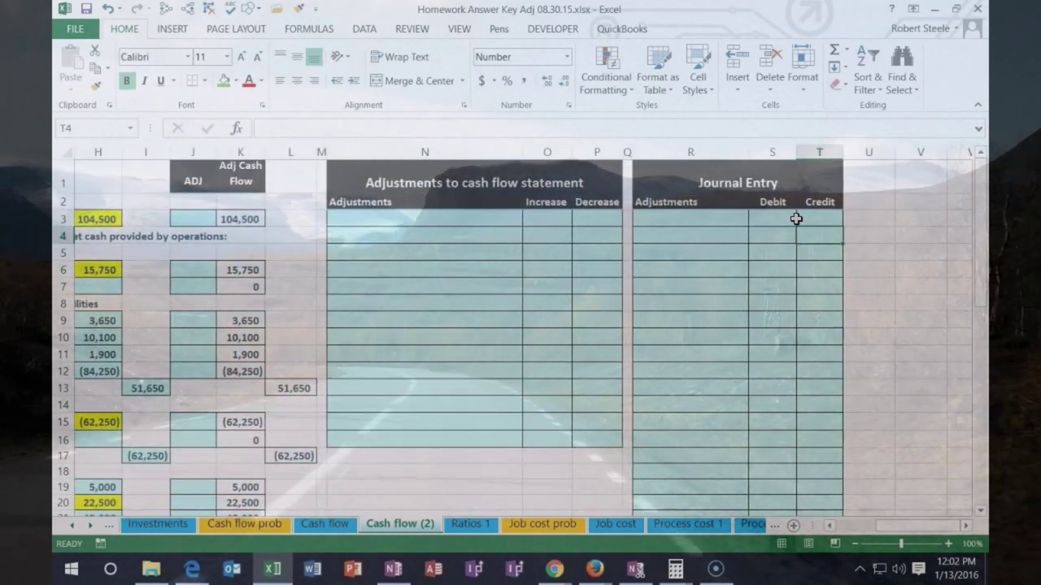
pyautogui.press('Left')
pyautogui.press('Up')
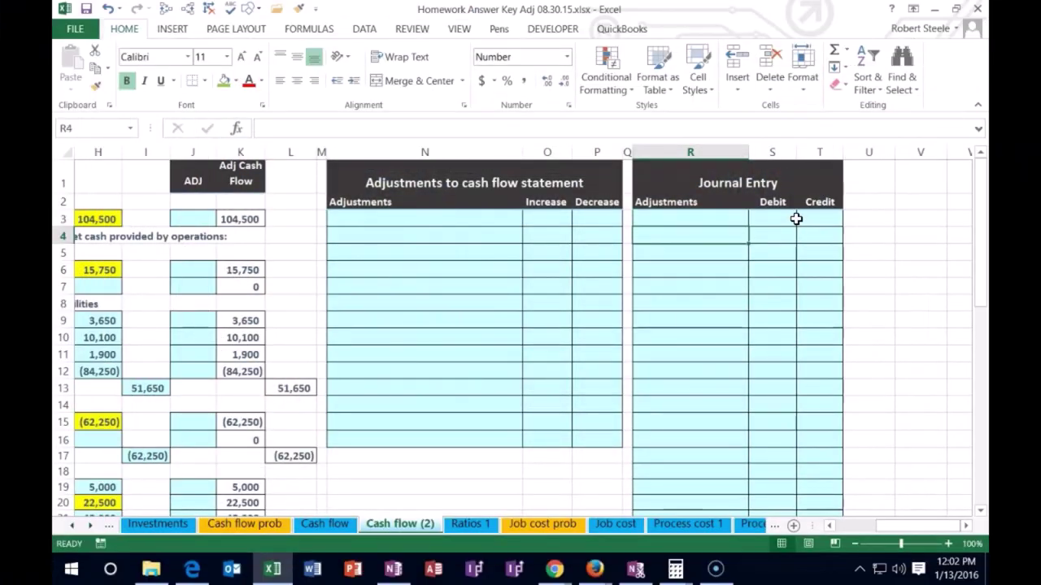
pyautogui.write('Cash')
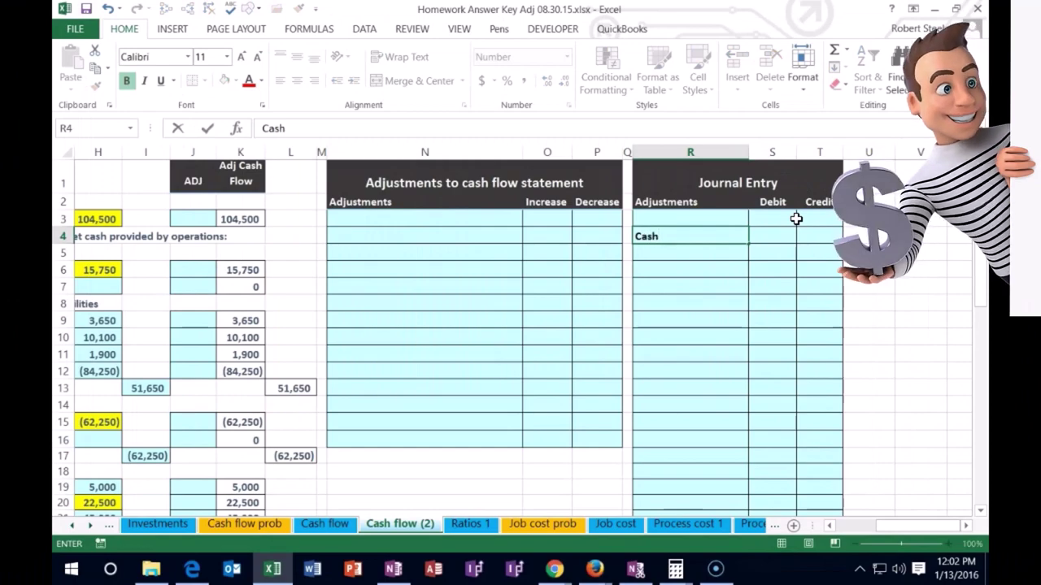
# - Look up the declared and paid cash dividends in column A and enter -53600 as the Cash credit in T4
pyautogui.moveTo(926, 536); pyautogui.dragTo(882, 533)
pyautogui.scroll(-4, 411, 418)
pyautogui.scroll(-5, 412, 418)
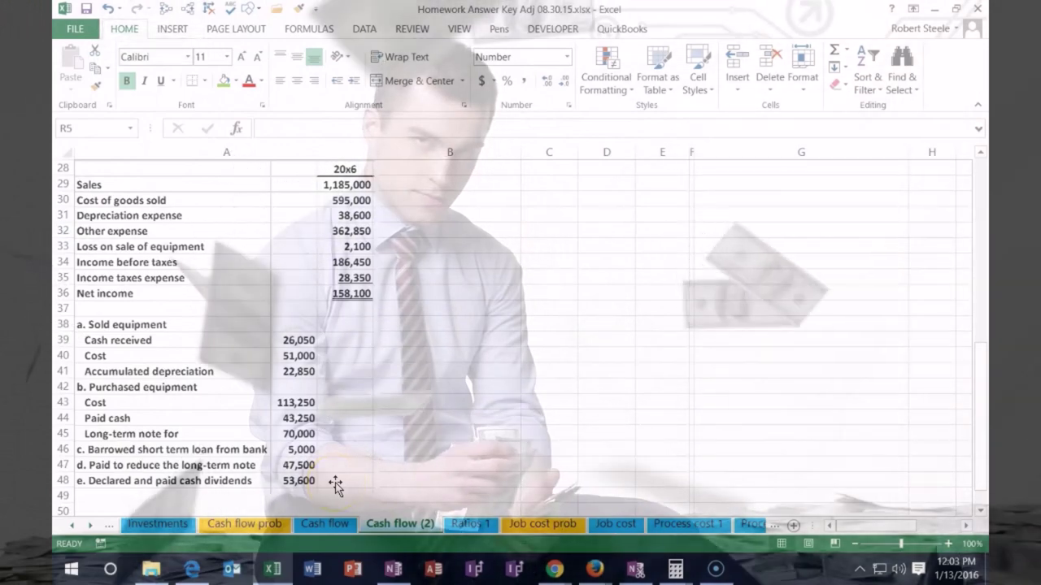
pyautogui.moveTo(835, 528); pyautogui.dragTo(859, 493)
pyautogui.scroll(8, 861, 486)
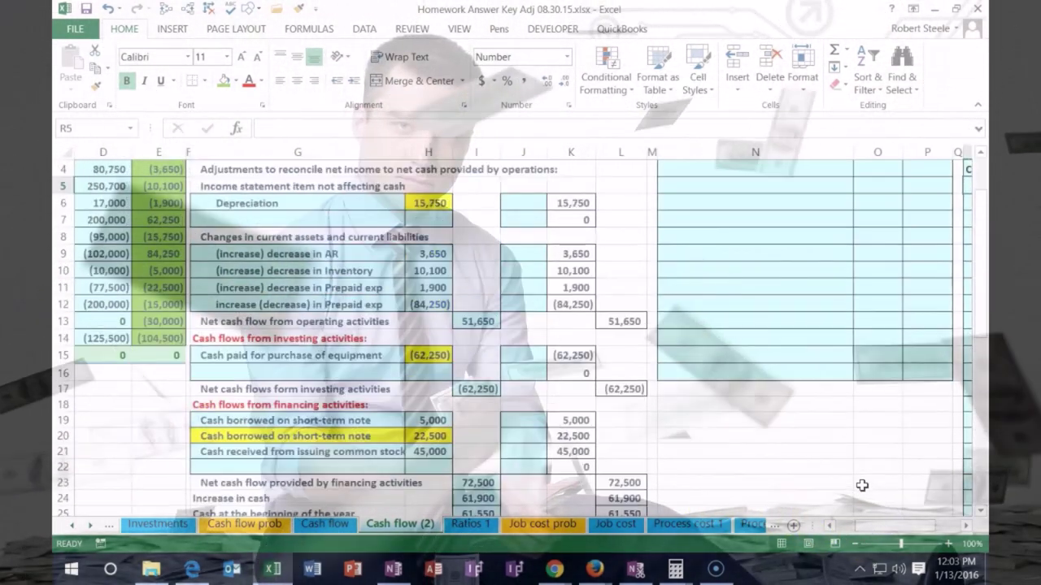
pyautogui.scroll(1, 820, 280)
pyautogui.click(869, 286)
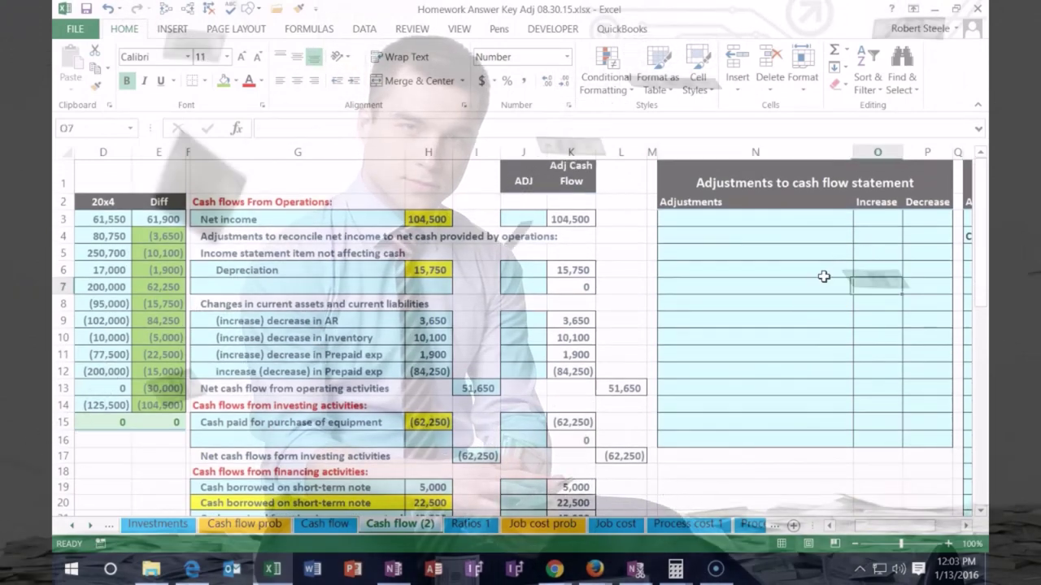
pyautogui.press('Right')
pyautogui.press('Right')
pyautogui.press('Right')
pyautogui.press('Right')
pyautogui.press('Right')
pyautogui.press('Up')
pyautogui.press('Up')
pyautogui.press('Up')
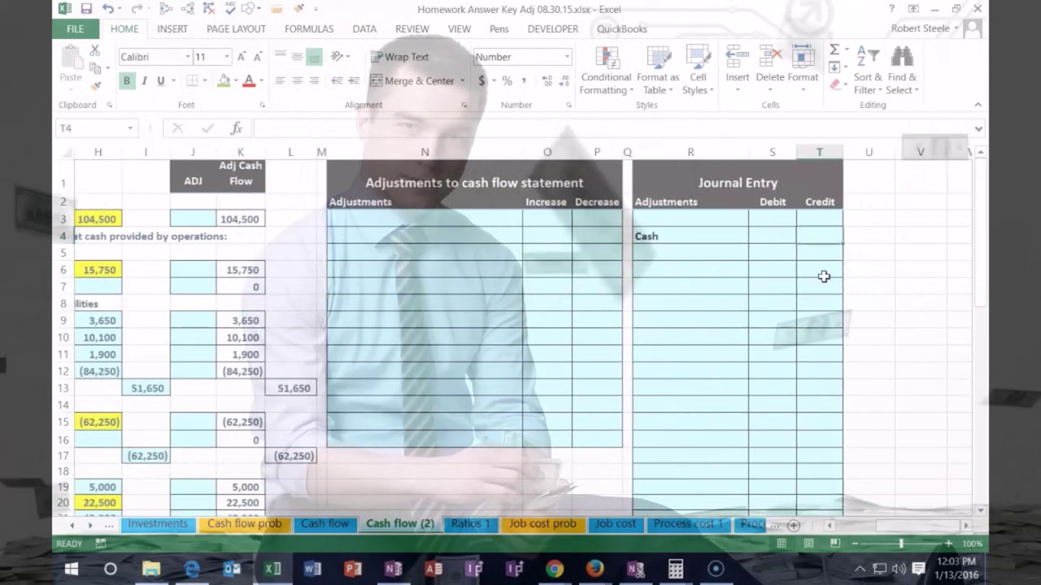
pyautogui.write('-')
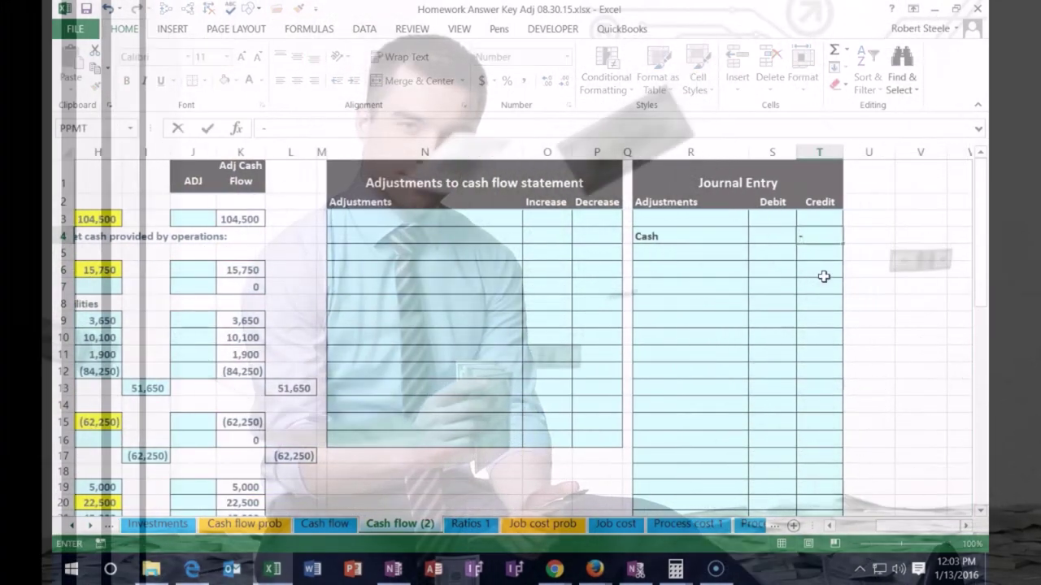
pyautogui.write('53600')
pyautogui.press('Return')
# - Enter a 53,600 debit in S3 and label the line Retained earnings in R3 of the Journal Entry table
pyautogui.press('Up')
pyautogui.press('Up')
pyautogui.press('Left')
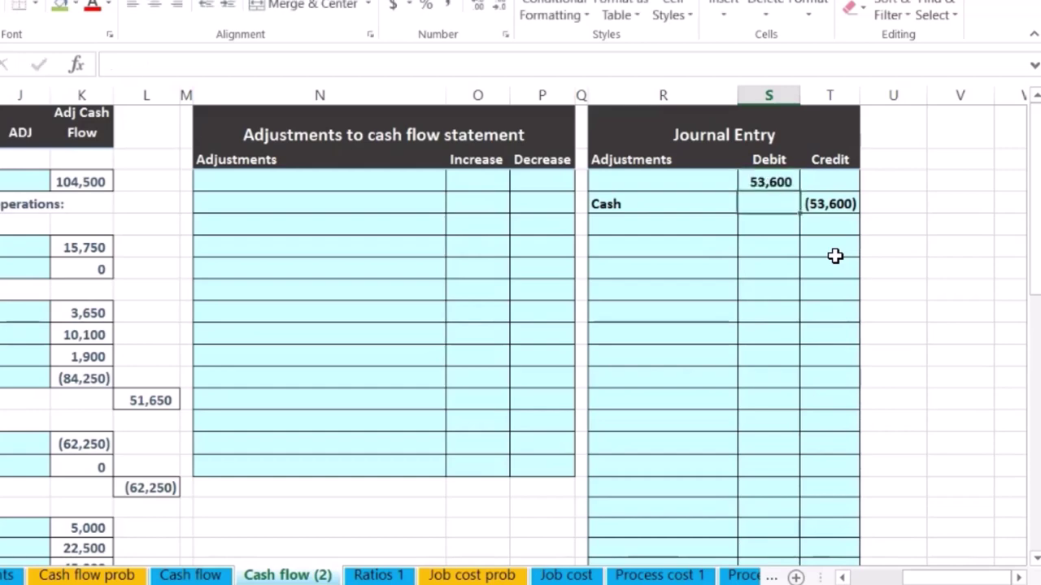
pyautogui.press('Up')
pyautogui.press('Left')
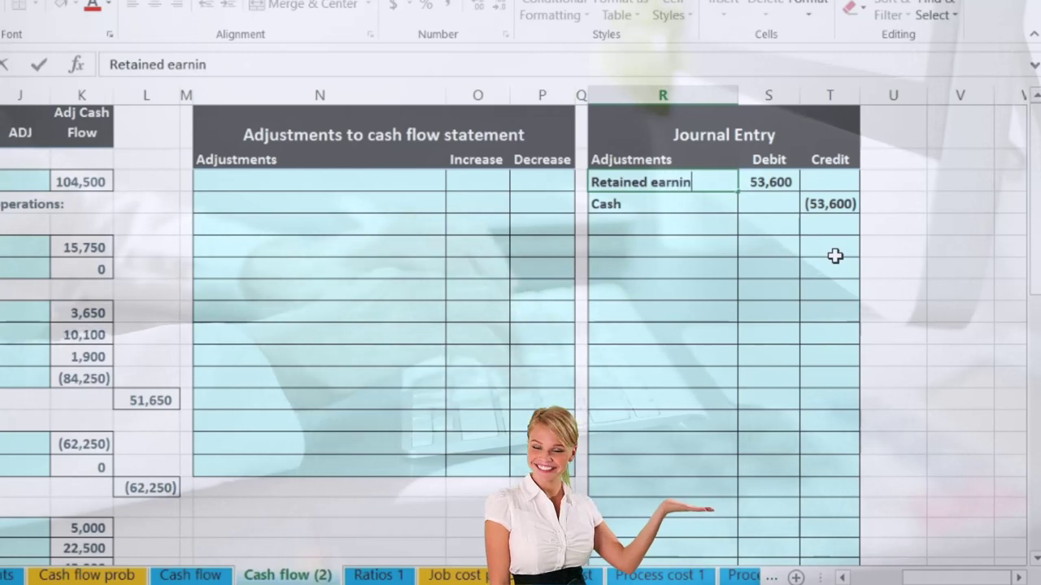
pyautogui.press('Right')
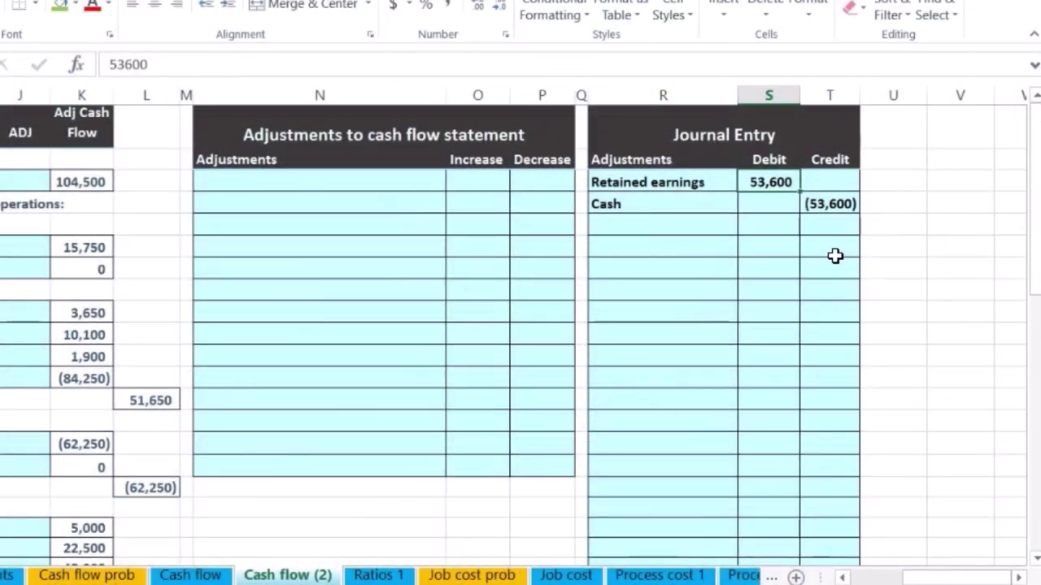
# - Record a Net income adjustment in N3 with an increase of 53600 in O3 of the Adjustments to cash flow statement table
pyautogui.press('Left')
pyautogui.press('Left')
pyautogui.press('Left')
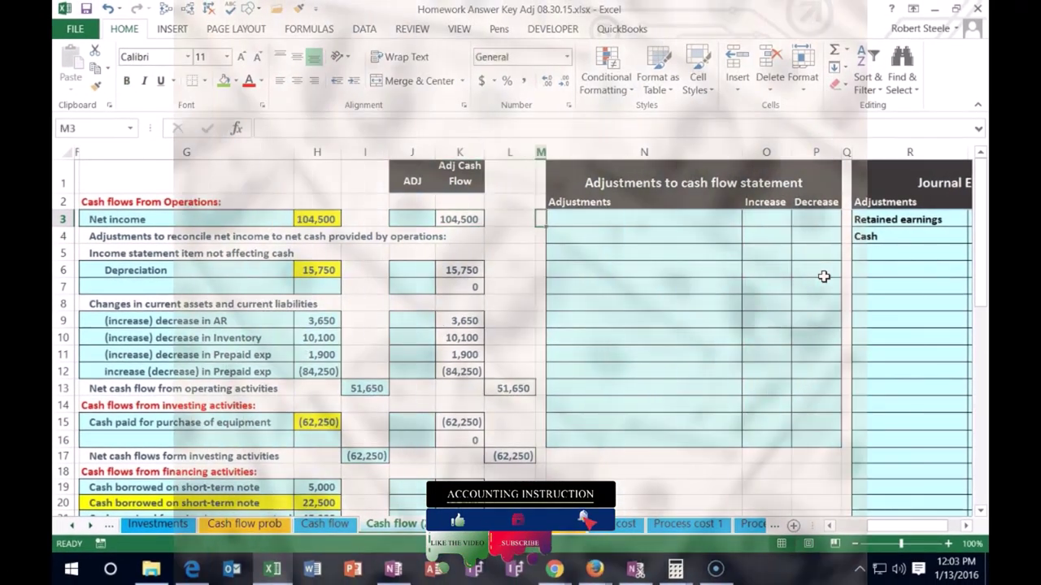
pyautogui.press('Right')
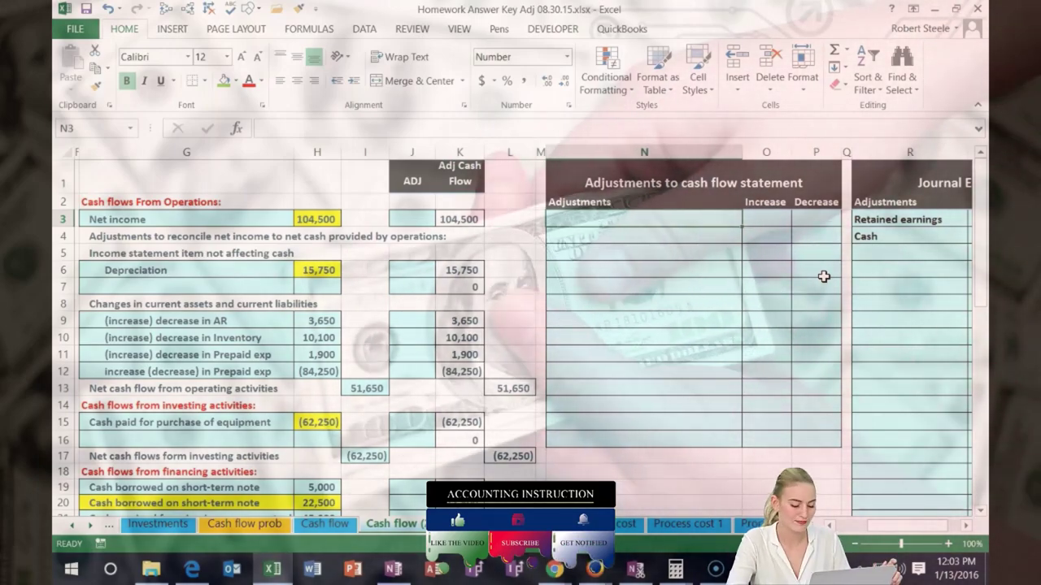
pyautogui.write('Net income')
pyautogui.press('Tab')
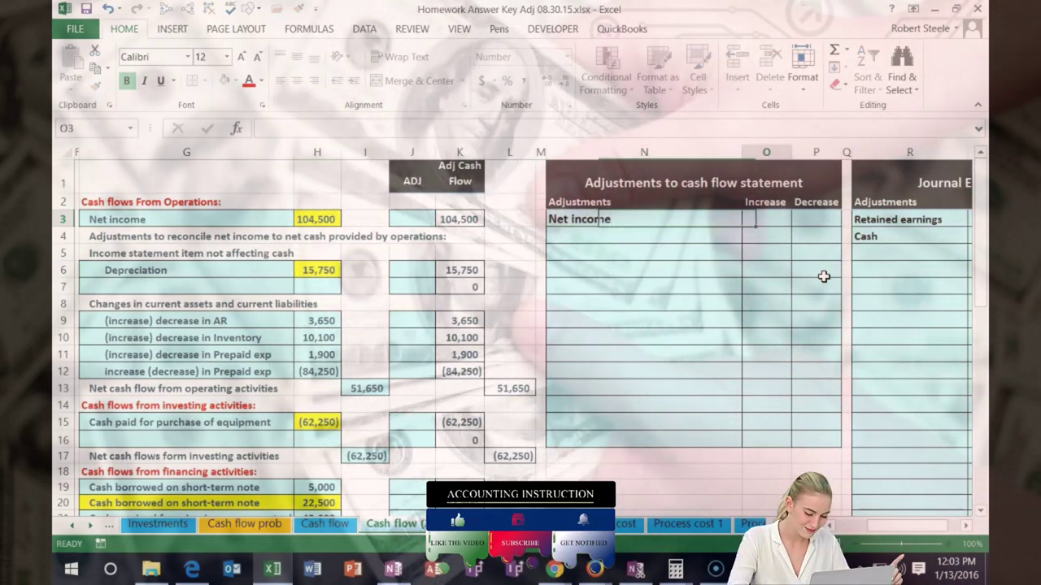
pyautogui.press('Escape')
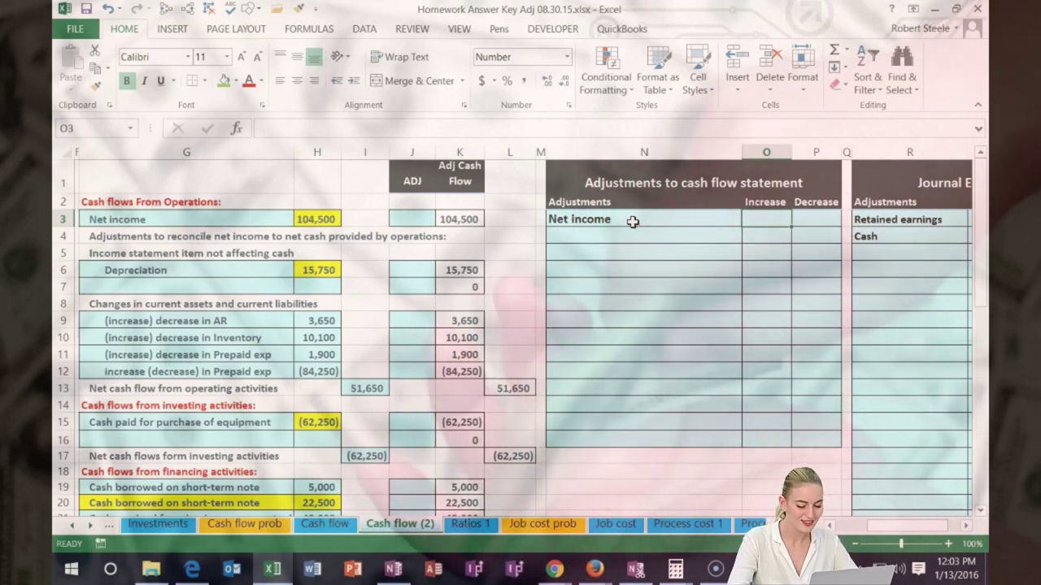
pyautogui.write('53600')
pyautogui.press('Return')
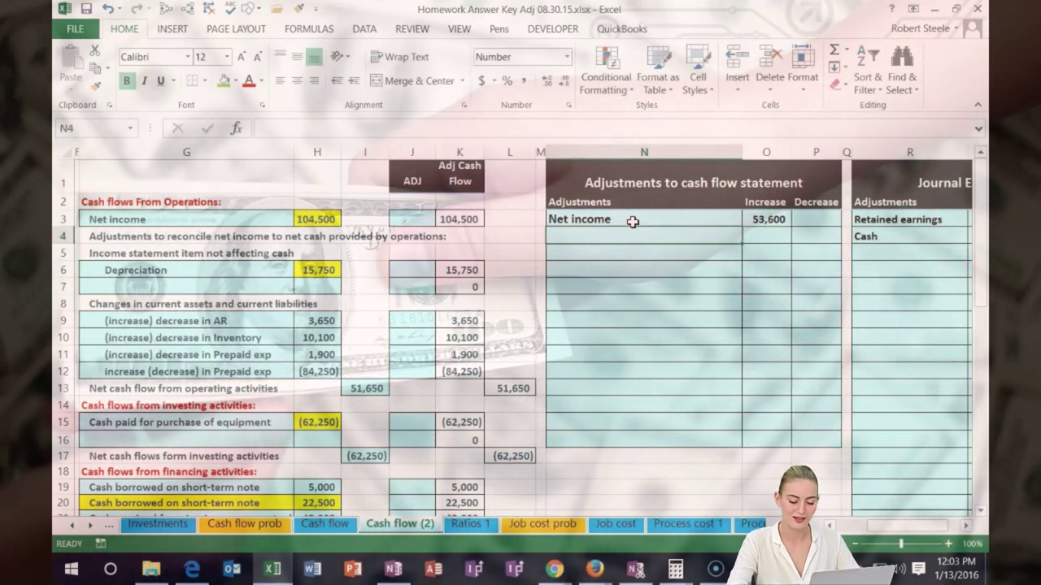
# - Enter the Net income adjustment of 53,600 in the ADJ column cell J3
pyautogui.click(410, 224)
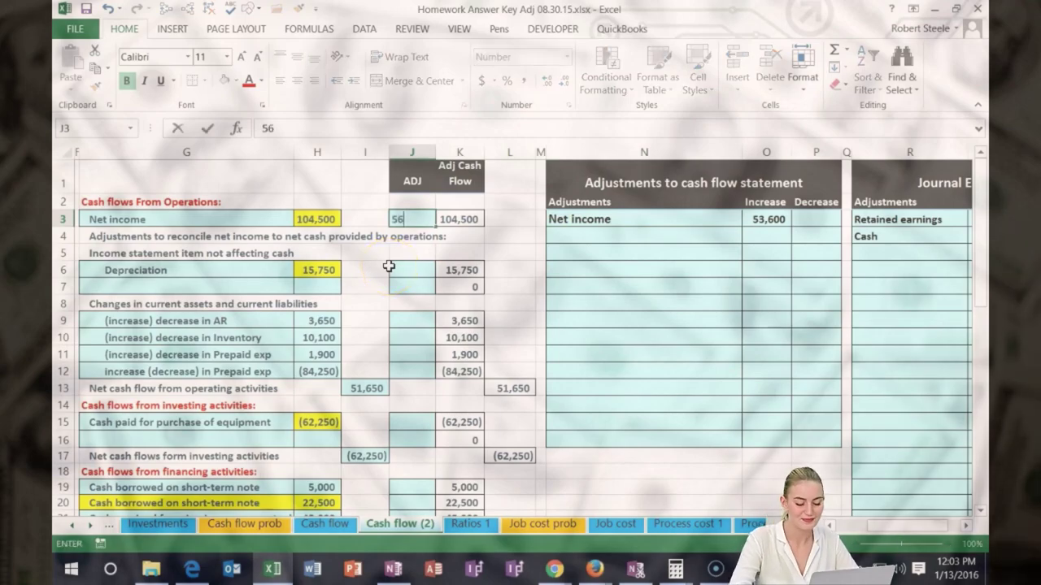
pyautogui.write('56')
pyautogui.press('BackSpace')
pyautogui.write('3,600')
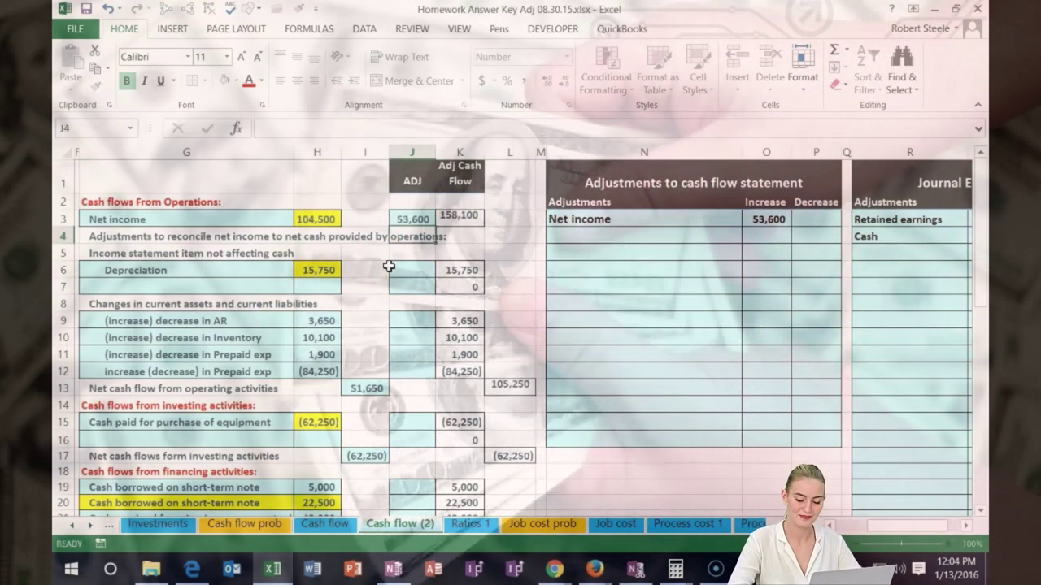
pyautogui.press('Return')
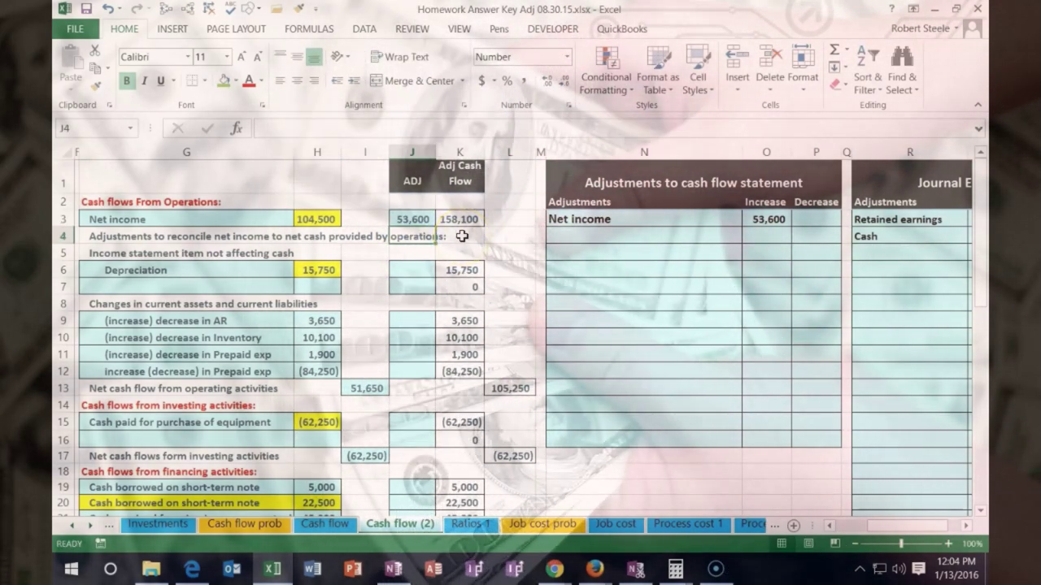
# - Compare the adjusted Net income in K3 with the Net income on the 20x6 income statement in column A
pyautogui.click(460, 220)
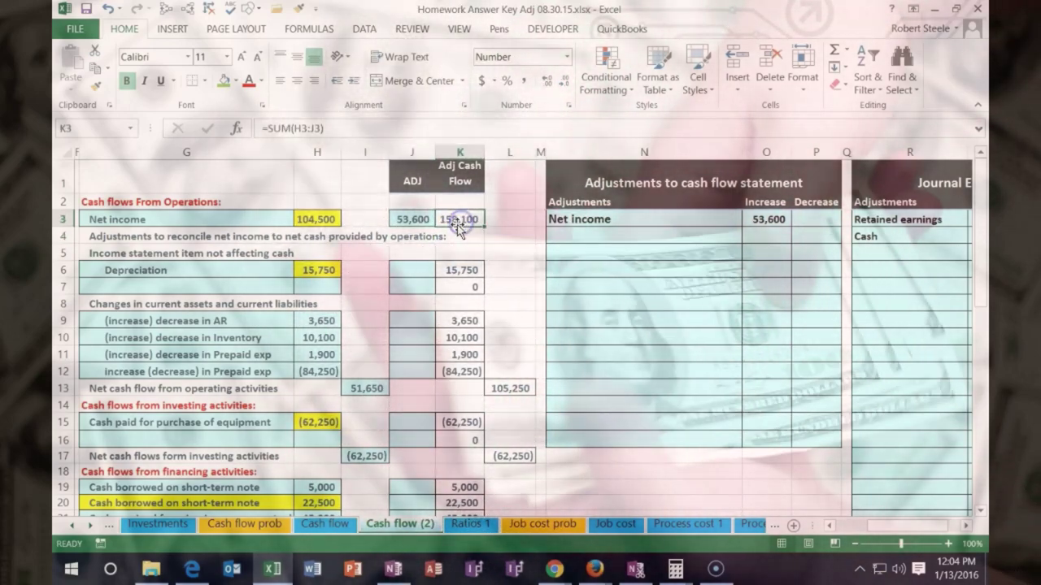
pyautogui.doubleClick(457, 220)
pyautogui.press('Escape')
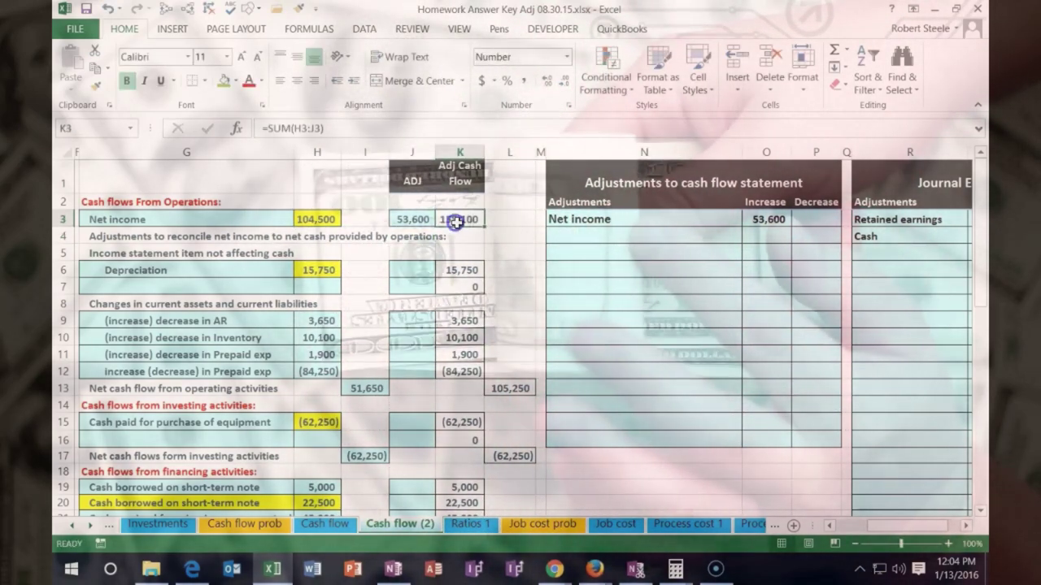
pyautogui.hscroll(-6, 773, 476)
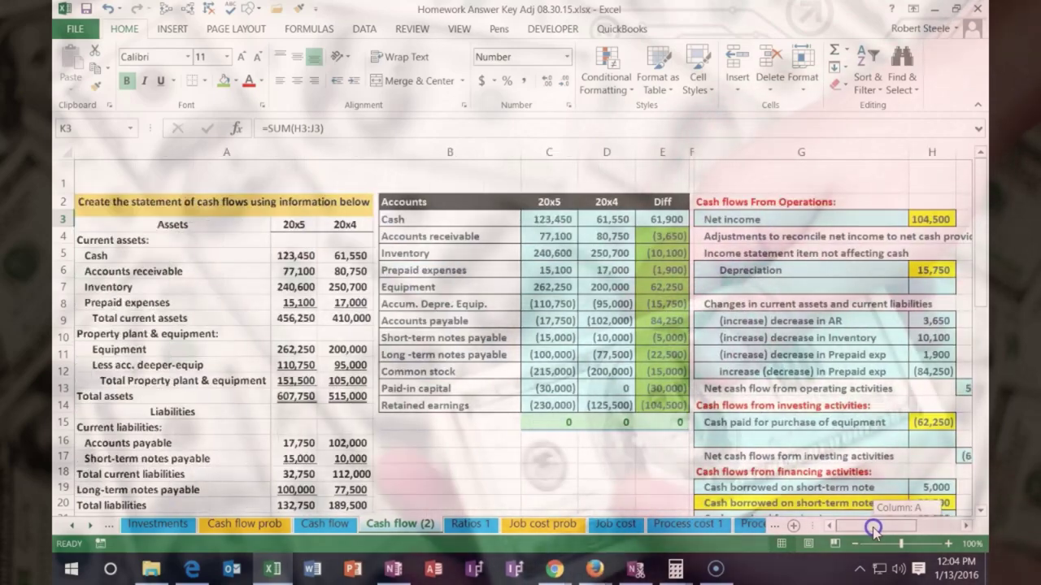
pyautogui.scroll(-6, 477, 448)
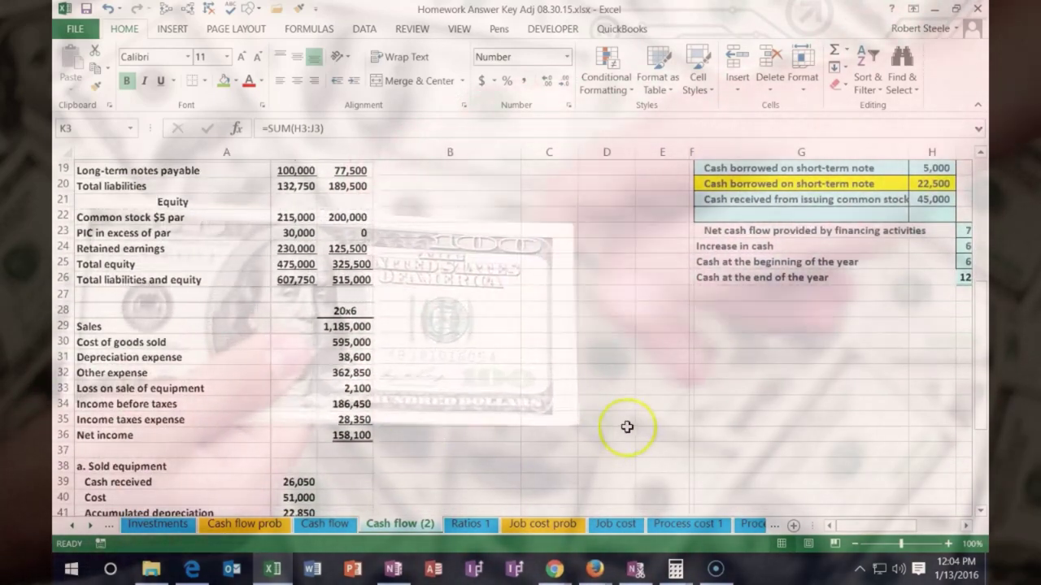
pyautogui.scroll(5, 625, 424)
pyautogui.scroll(1, 642, 433)
# - Check the adjusted Cash at the end of the year in L26 and select N4 for the next adjustment line
pyautogui.moveTo(863, 526); pyautogui.dragTo(885, 528)
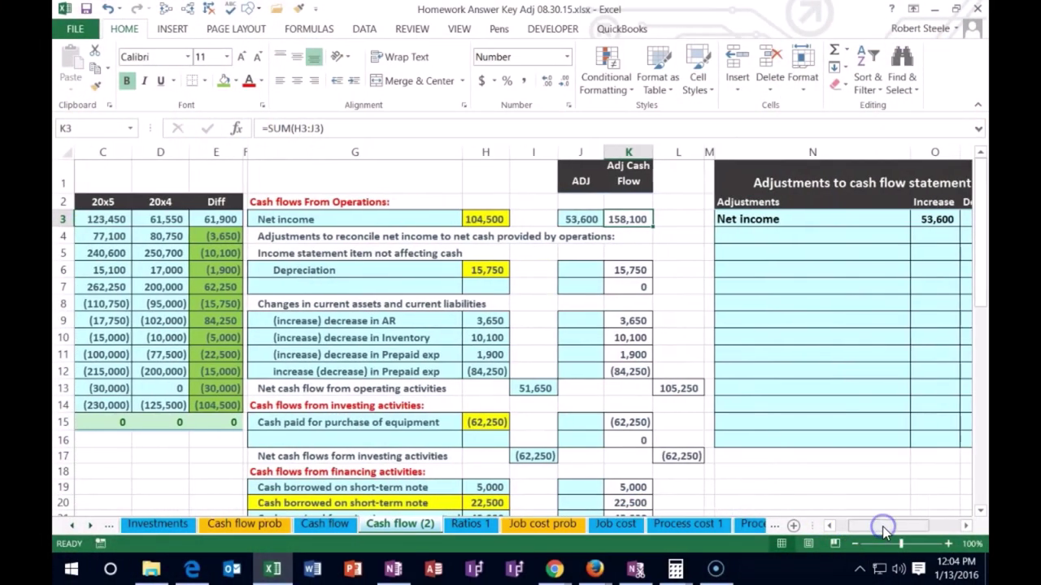
pyautogui.click(966, 526)
pyautogui.scroll(-4, 685, 392)
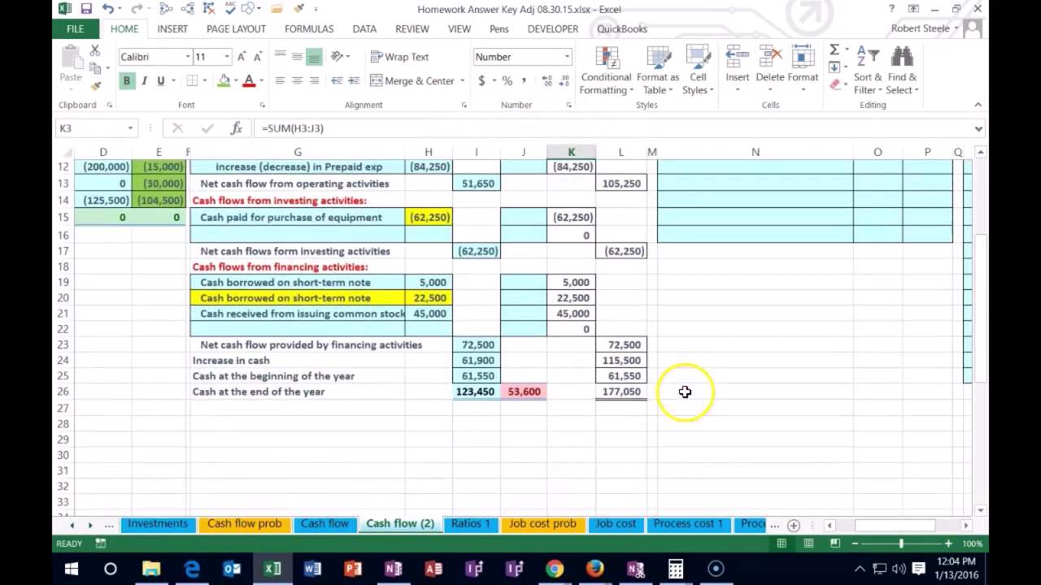
pyautogui.click(626, 382)
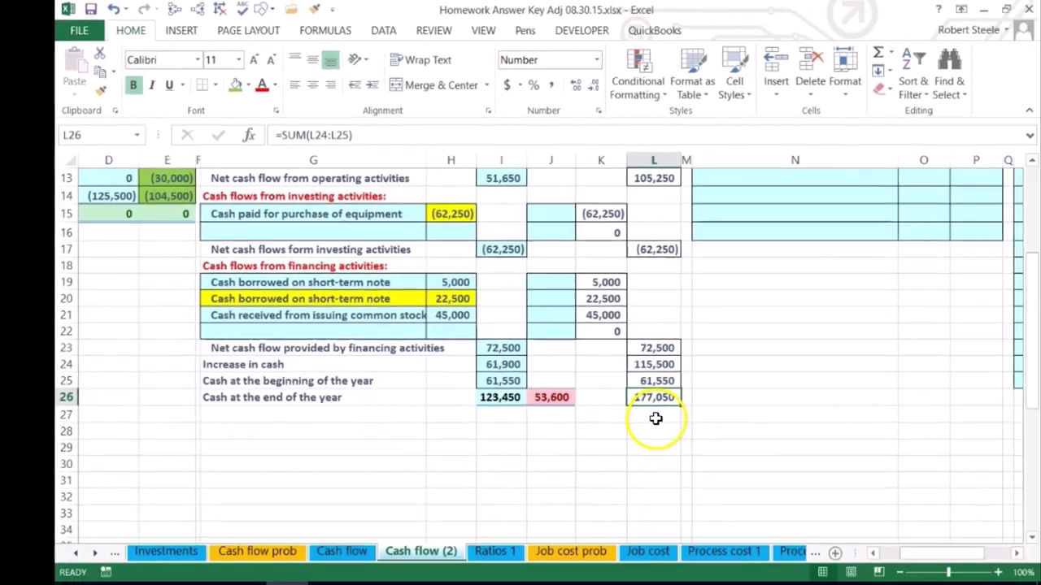
pyautogui.scroll(4, 852, 542)
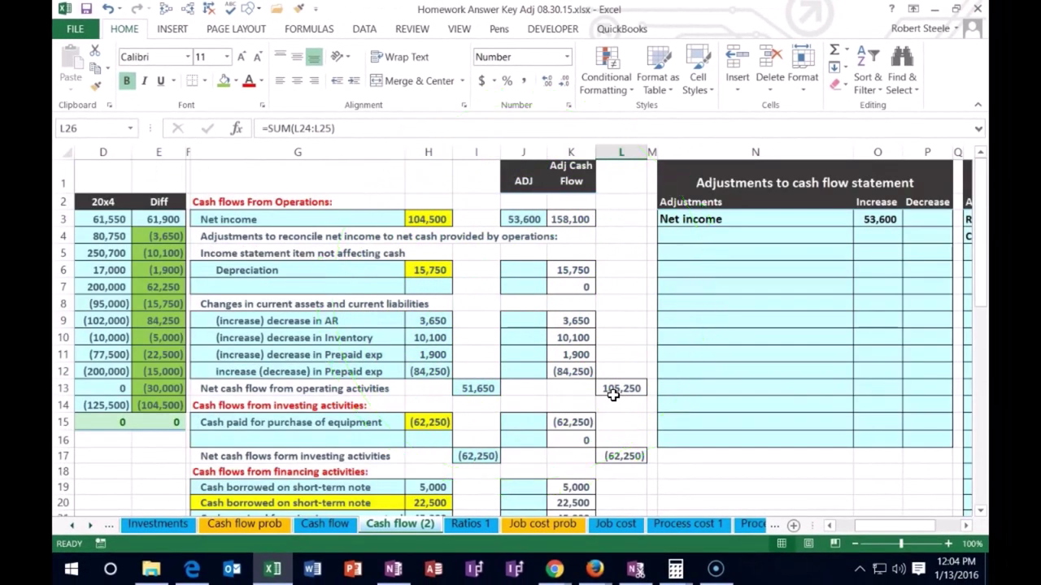
pyautogui.click(750, 235)
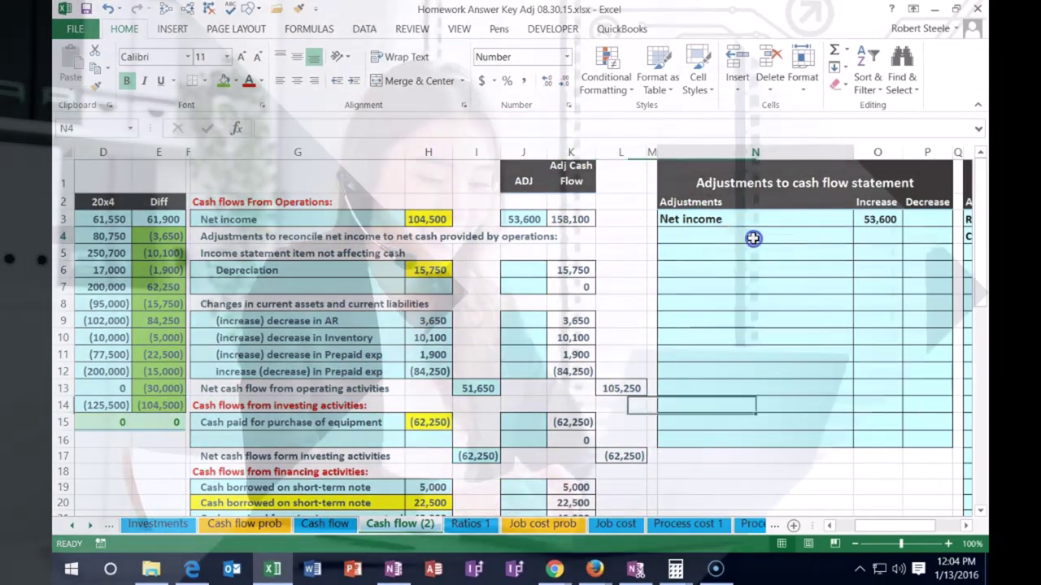
# - Record Cash paid for dividends in N4 with a decrease of 53,600 in P4, and enter -53600 in its ADJ cell J22
pyautogui.write('Cash ')
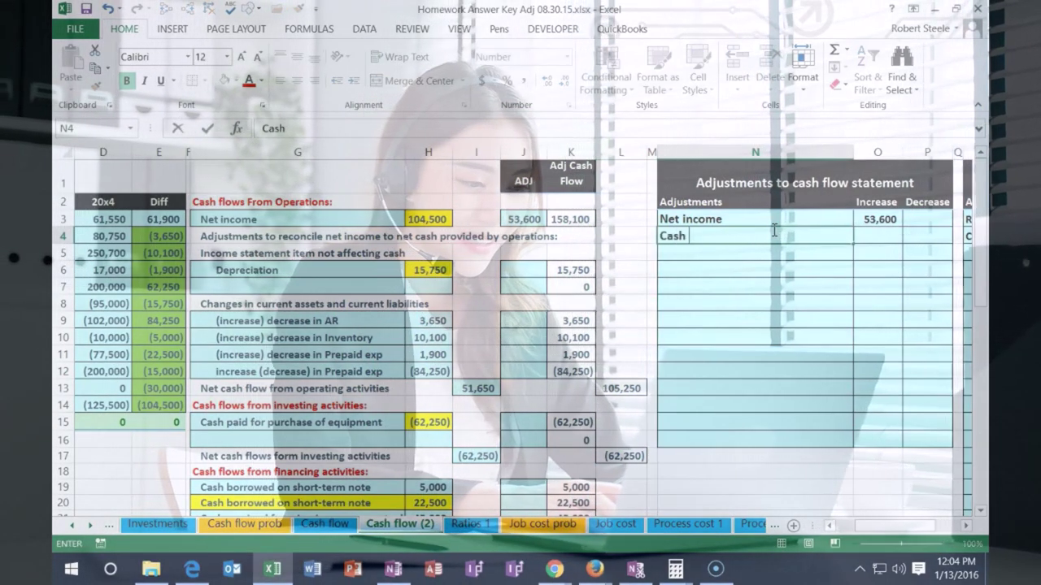
pyautogui.write('paid for dividends')
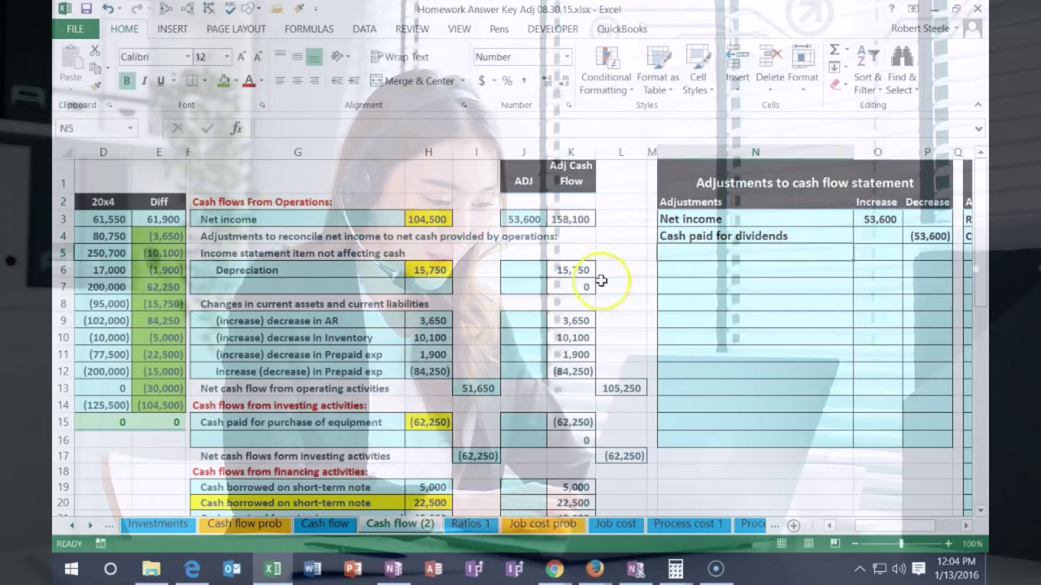
pyautogui.scroll(-2, 602, 281)
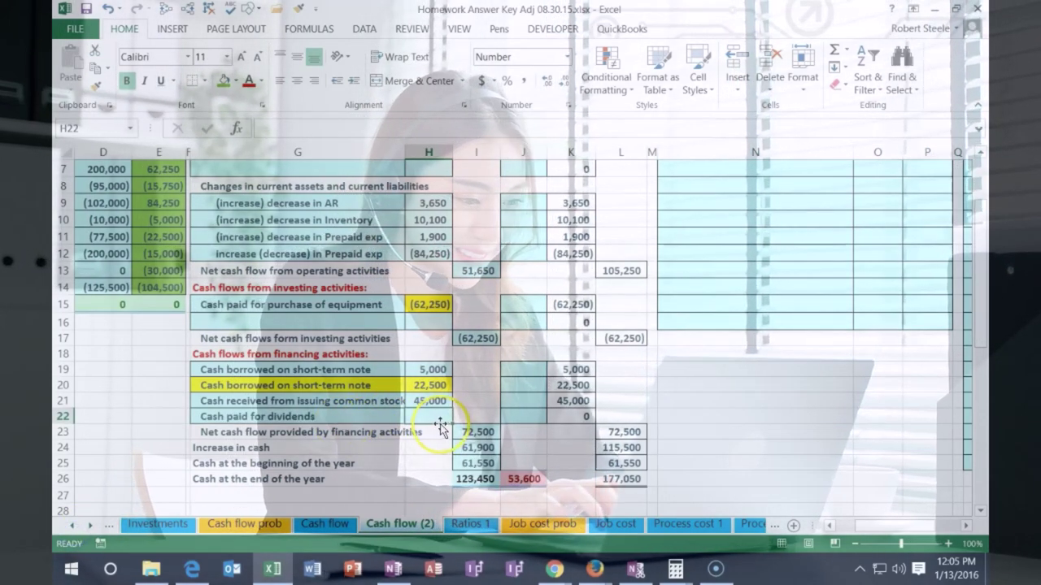
pyautogui.click(521, 417)
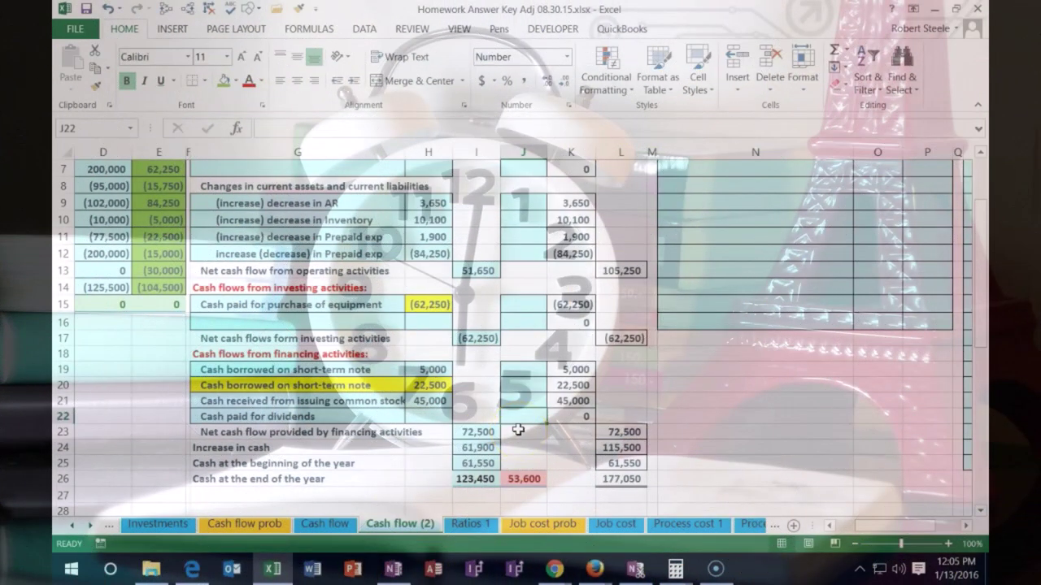
pyautogui.write('-53600')
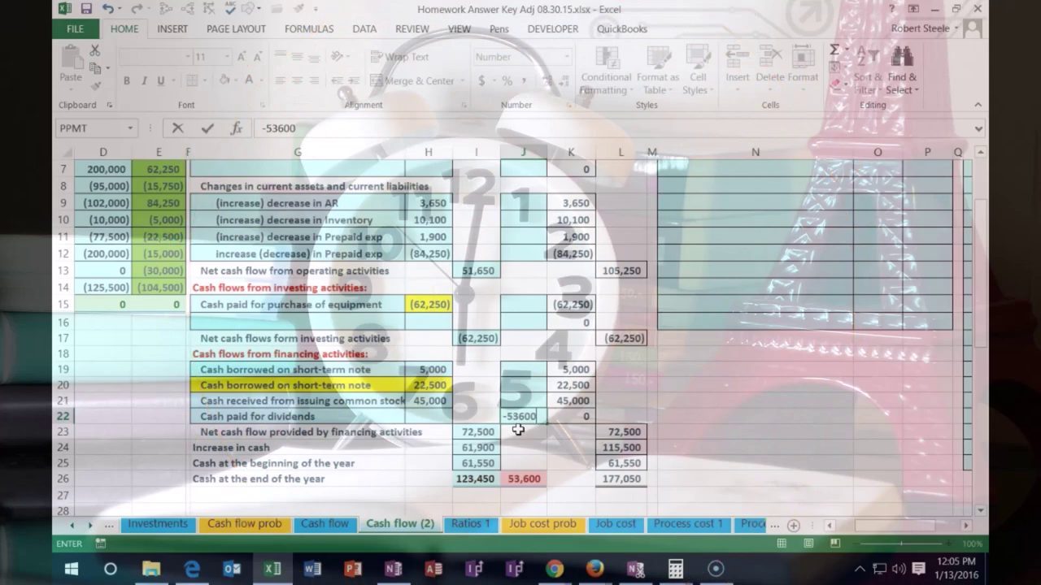
pyautogui.press('Return')
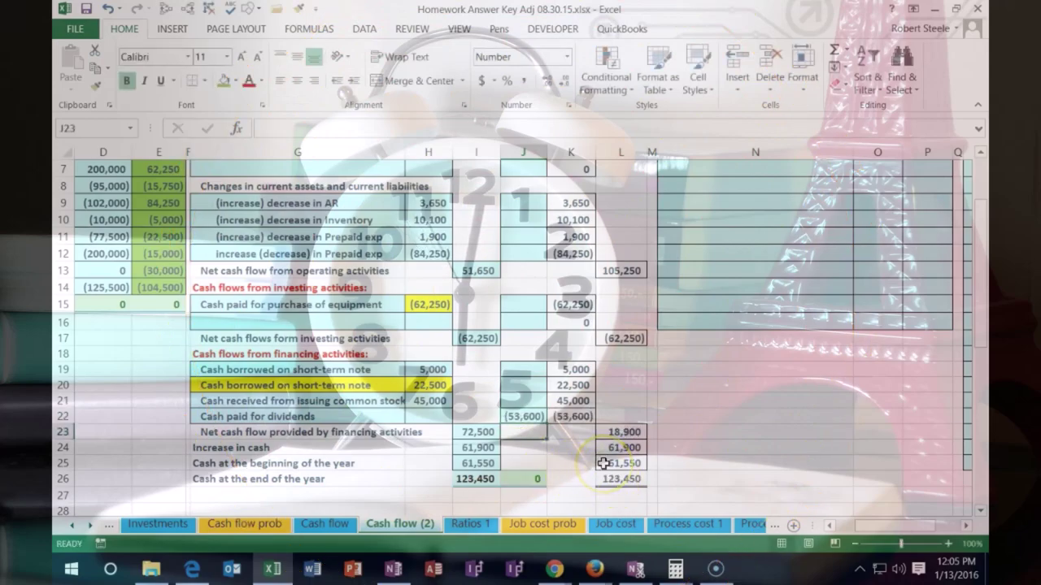
# - Remove the yellow highlight from the Net income amount in H3 and check the adjusted Net income in K3
pyautogui.scroll(2, 603, 463)
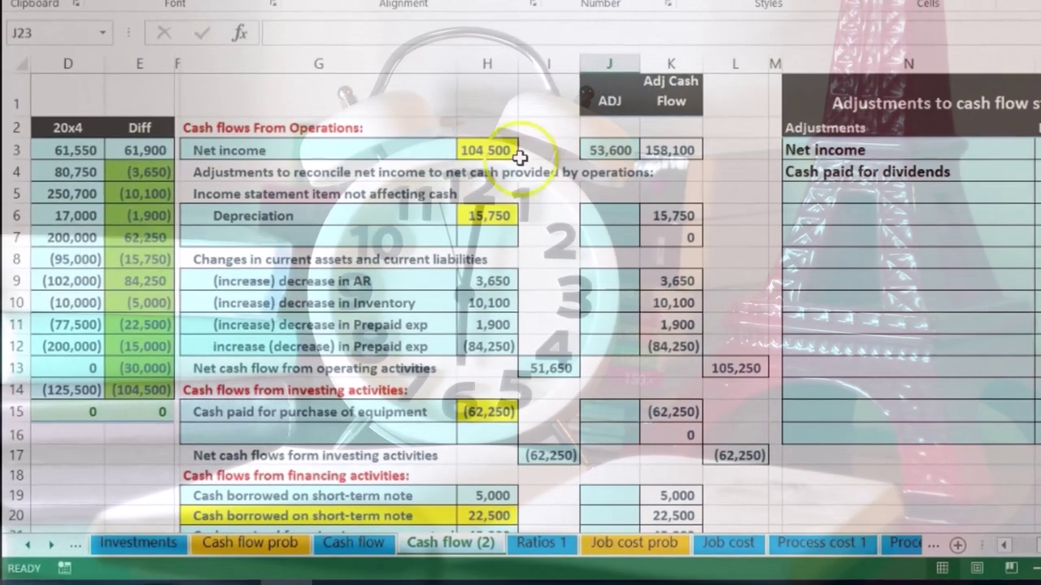
pyautogui.click(440, 219)
pyautogui.rightClick(504, 149)
pyautogui.click(599, 119)
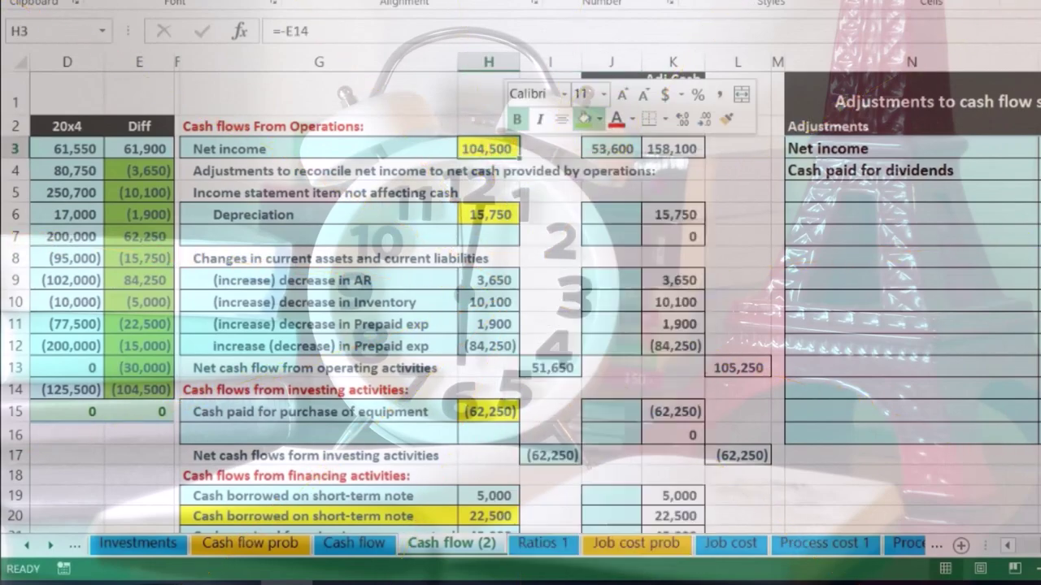
pyautogui.click(627, 340)
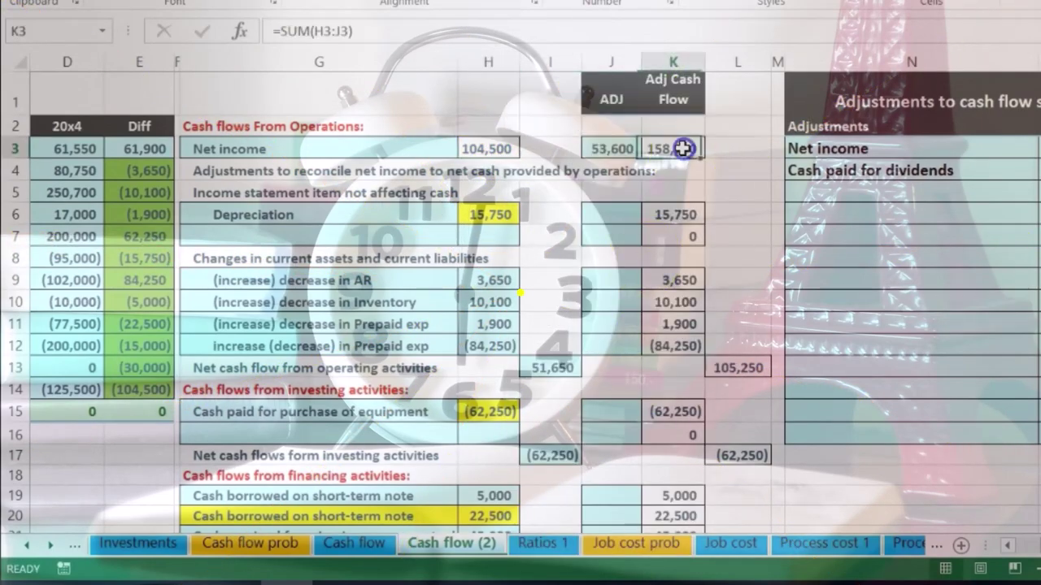
pyautogui.click(683, 147)
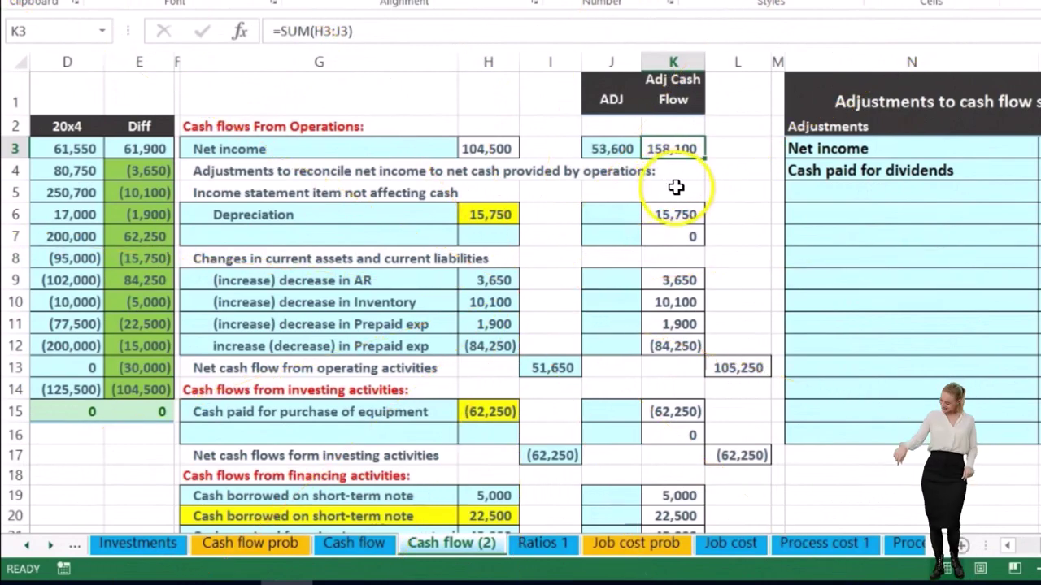
# - Examine the Depreciation line against the 20x6 income statement and the sold-equipment details below it in column A
pyautogui.click(497, 214)
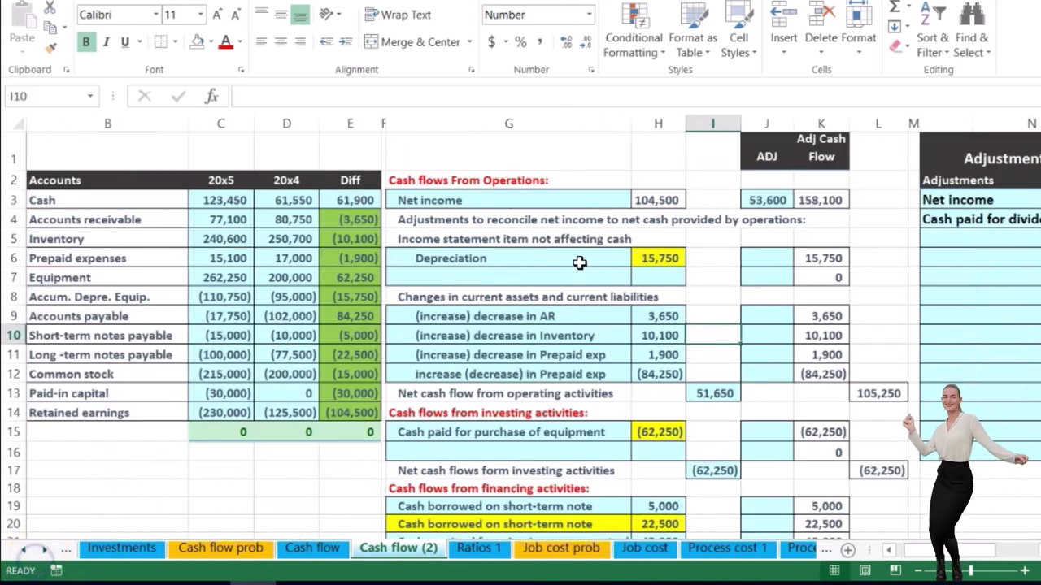
pyautogui.click(579, 262)
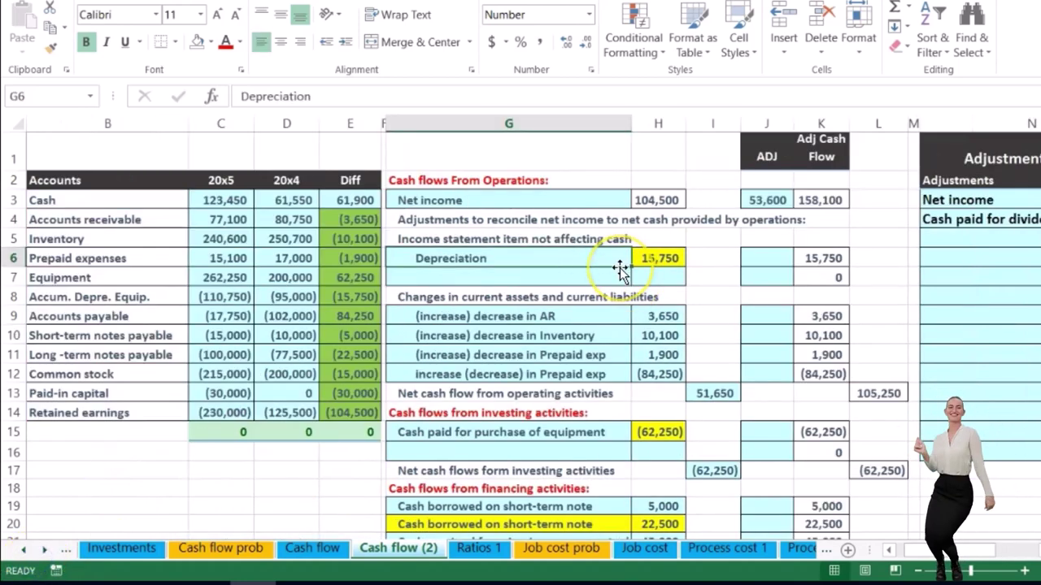
pyautogui.press('Left')
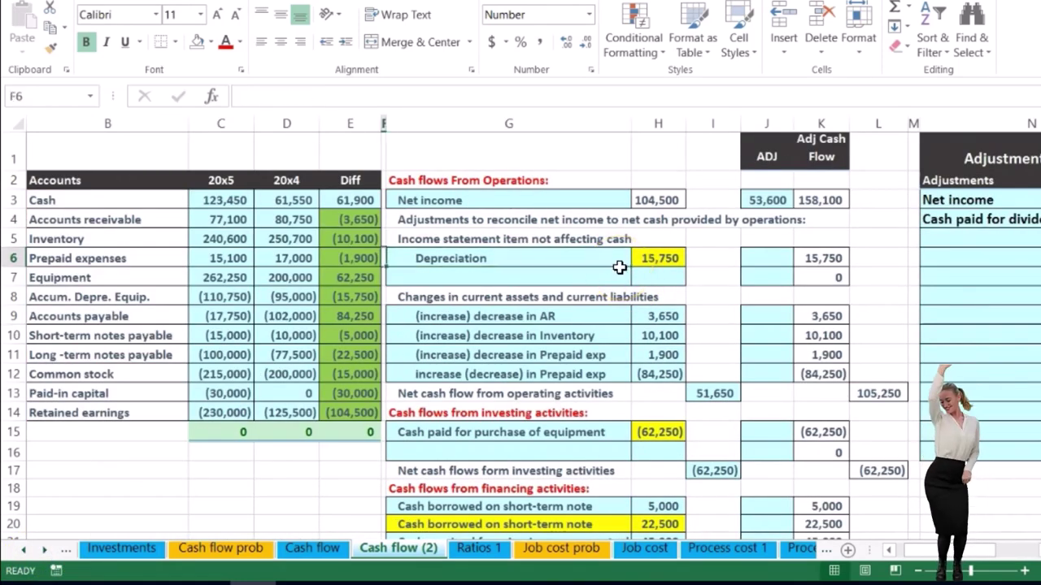
pyautogui.press('Home')
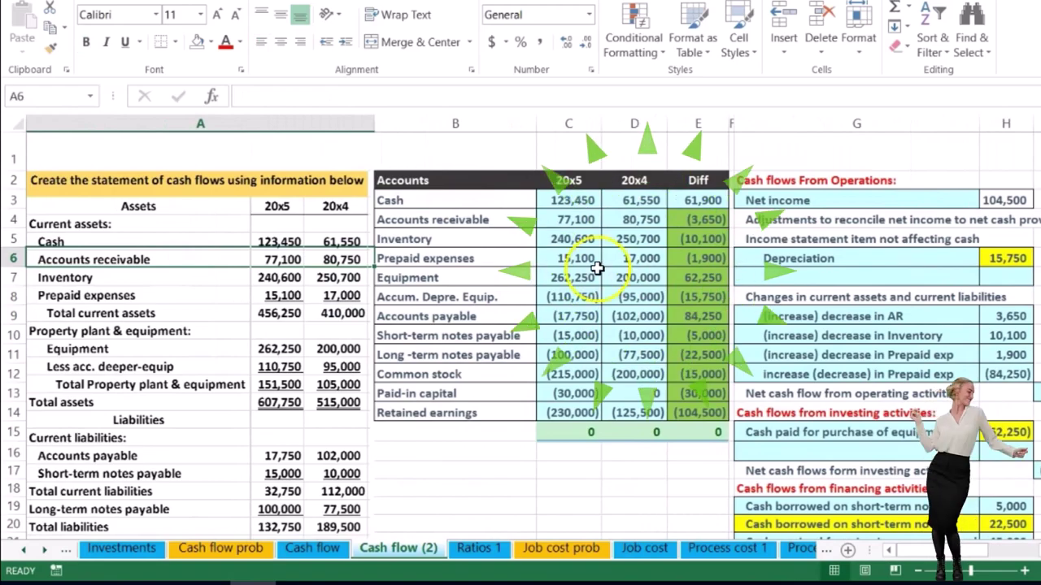
pyautogui.scroll(-3, 474, 356)
pyautogui.scroll(-4, 474, 356)
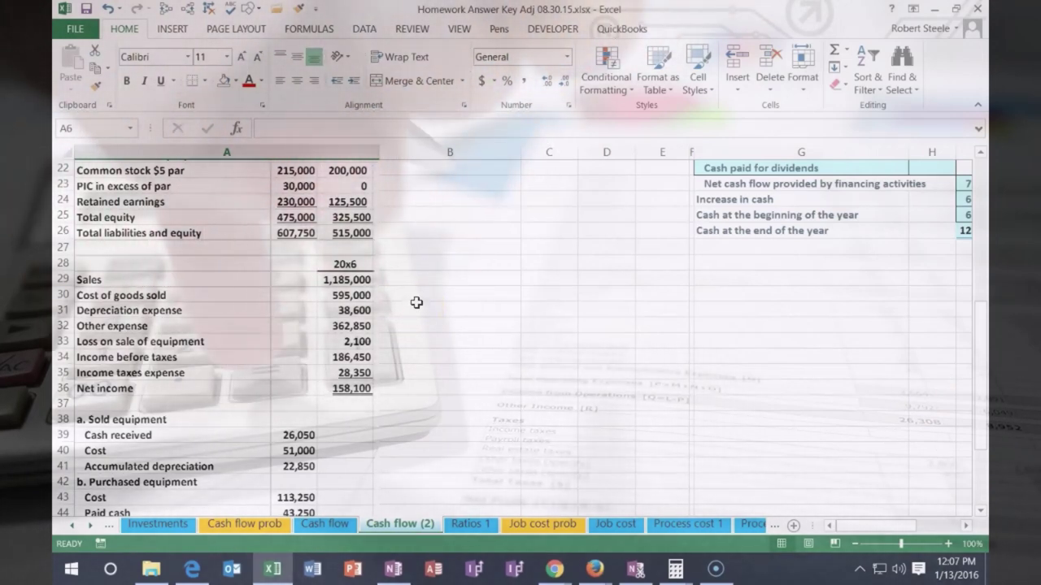
pyautogui.click(415, 314)
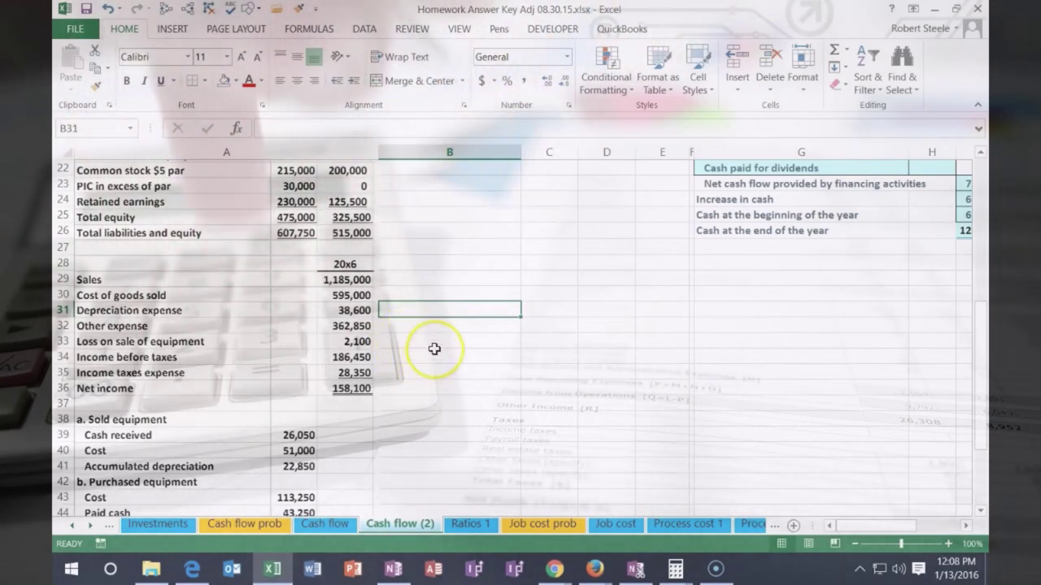
pyautogui.scroll(-1, 434, 350)
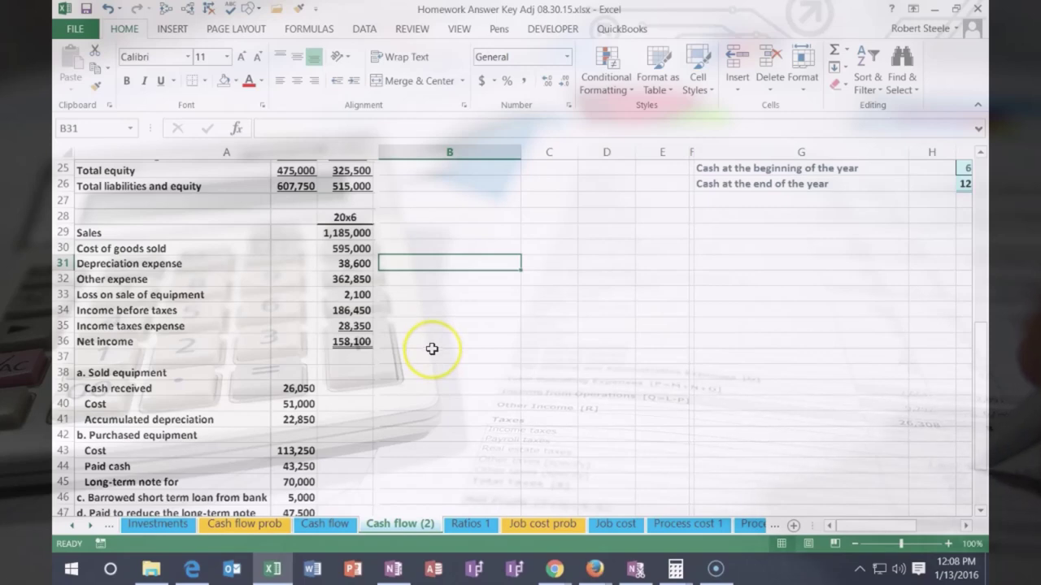
pyautogui.scroll(-1, 432, 351)
pyautogui.scroll(-1, 432, 351)
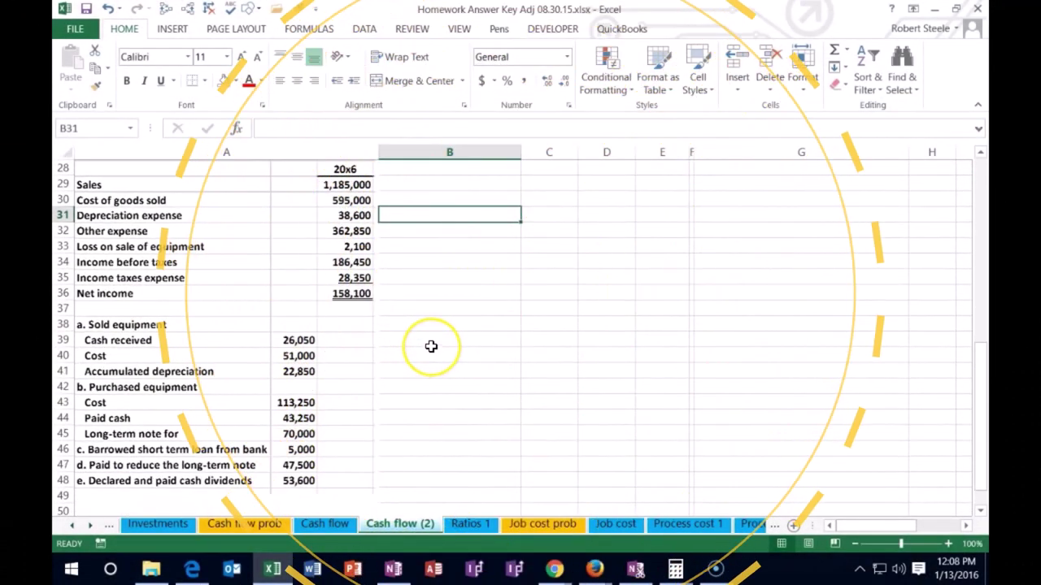
pyautogui.scroll(-1, 431, 347)
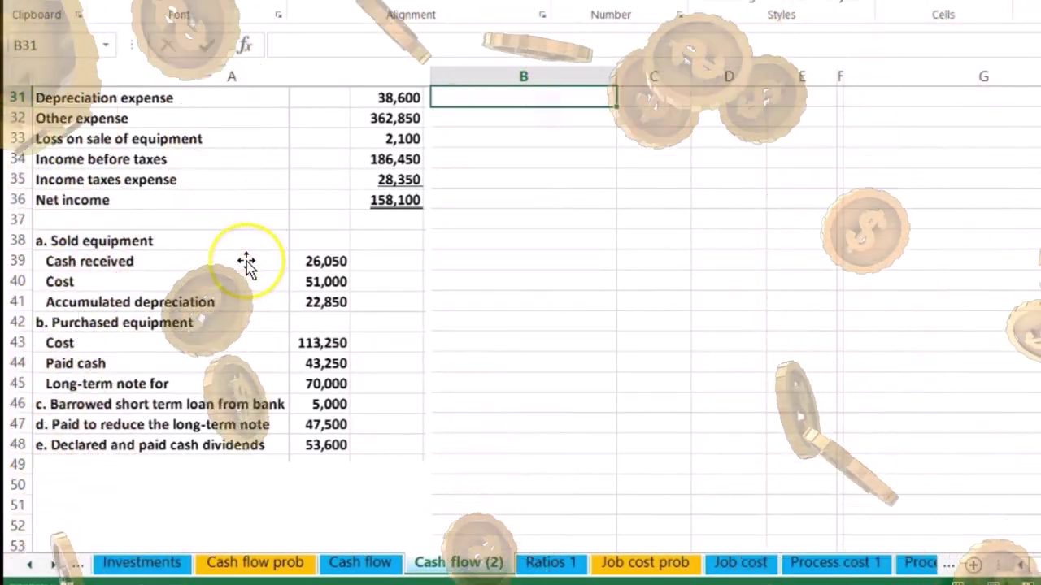
# - Start the equipment sale entry in the Journal Entry table with Cash in R6 and a debit of 26,050 in S6
pyautogui.press('Right')
pyautogui.press('Right')
pyautogui.press('Right')
pyautogui.press('Right')
pyautogui.press('Right')
pyautogui.press('Up')
pyautogui.press('Up')
pyautogui.press('Up')
pyautogui.press('Up')
pyautogui.press('Up')
pyautogui.press('Up')
pyautogui.press('Up')
pyautogui.press('Up')
pyautogui.press('Up')
pyautogui.press('Up')
pyautogui.press('Up')
pyautogui.press('Up')
pyautogui.press('Up')
pyautogui.press('Up')
pyautogui.press('Up')
pyautogui.press('Up')
pyautogui.press('Up')
pyautogui.press('Up')
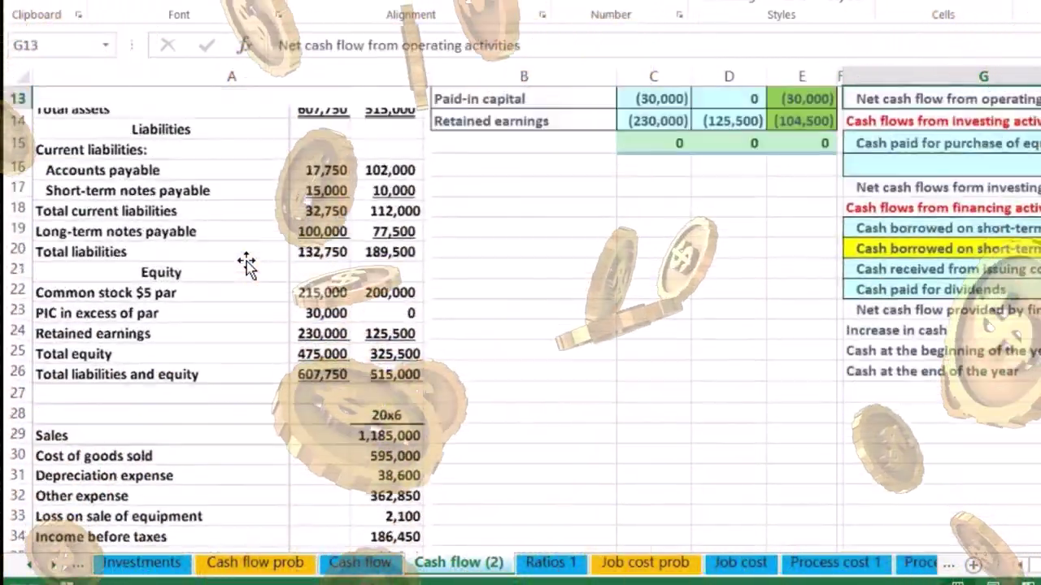
pyautogui.press('Up')
pyautogui.press('Up')
pyautogui.press('Up')
pyautogui.press('Up')
pyautogui.press('Up')
pyautogui.press('Up')
pyautogui.press('Up')
pyautogui.press('Up')
pyautogui.press('Up')
pyautogui.press('Up')
pyautogui.press('Up')
pyautogui.press('Up')
pyautogui.press('Right')
pyautogui.press('Right')
pyautogui.press('Right')
pyautogui.press('Right')
pyautogui.press('Right')
pyautogui.press('Right')
pyautogui.press('Right')
pyautogui.press('Right')
pyautogui.press('Right')
pyautogui.press('Right')
pyautogui.press('Right')
pyautogui.press('Right')
pyautogui.press('Right')
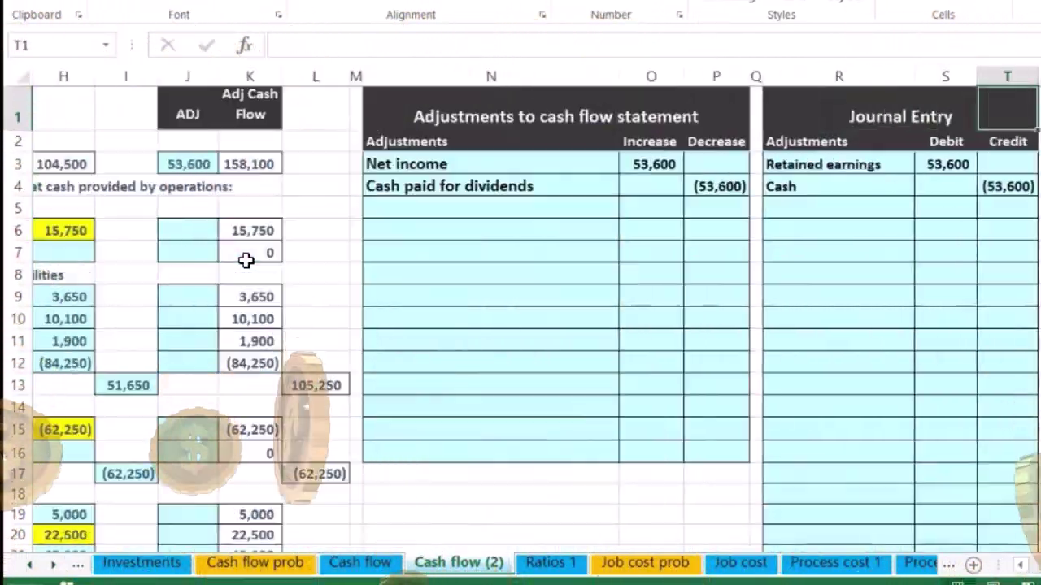
pyautogui.press('Right')
pyautogui.press('Down')
pyautogui.press('Down')
pyautogui.press('Down')
pyautogui.press('Down')
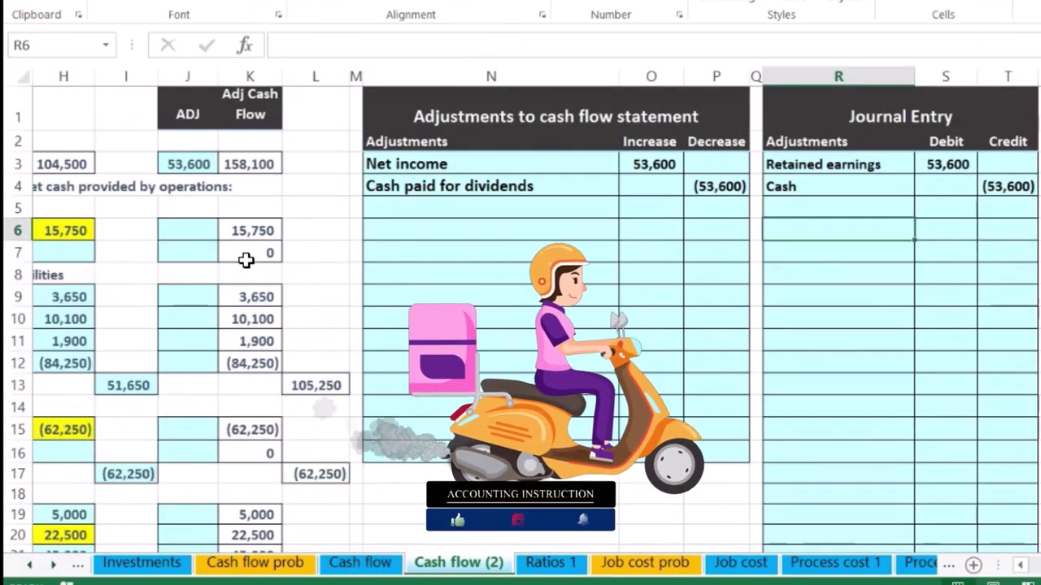
pyautogui.write('Cash')
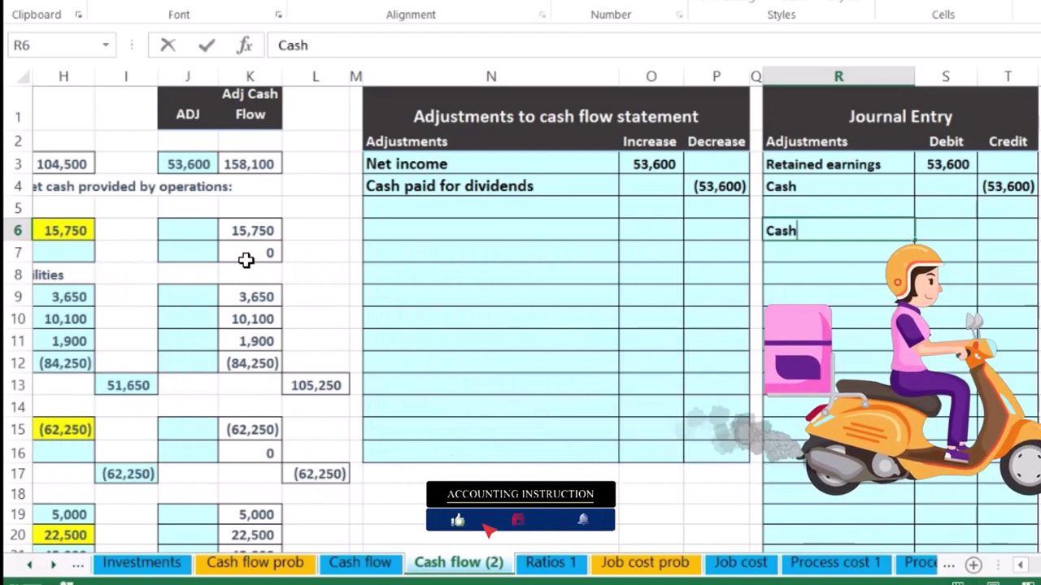
pyautogui.press('Tab')
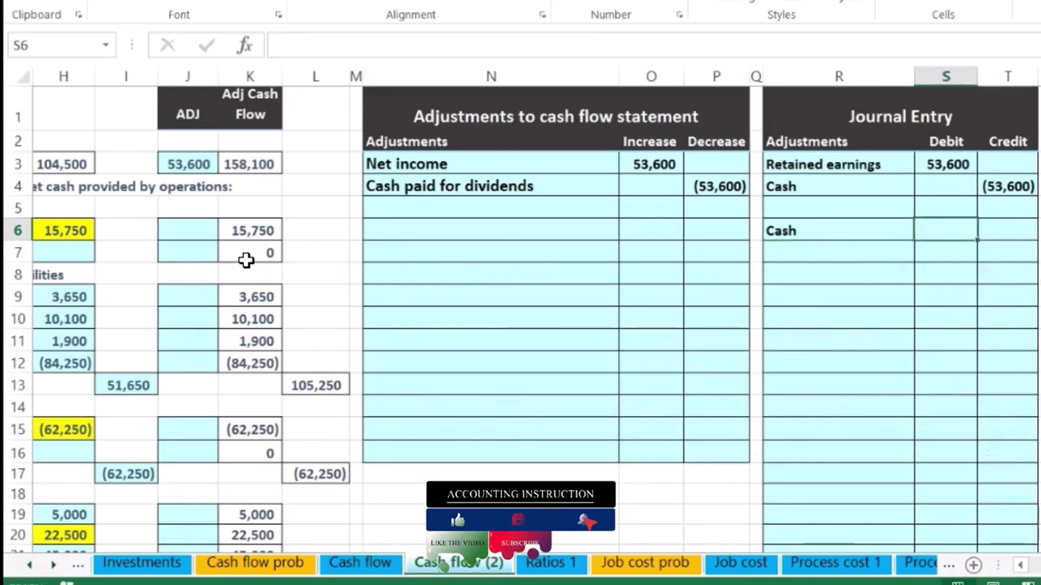
pyautogui.write('26,050')
pyautogui.press('Return')
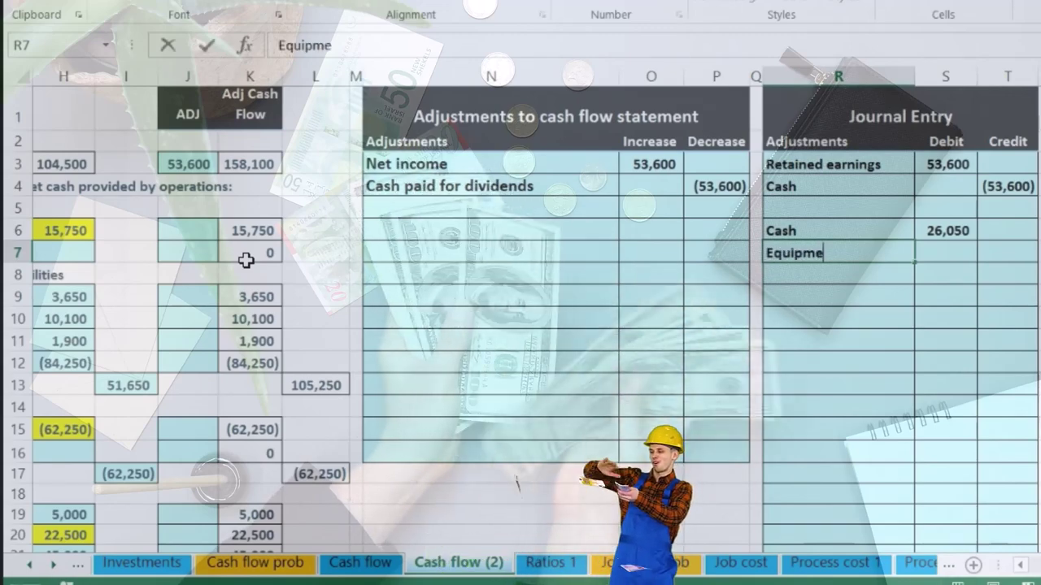
# - Add Equipment in R7 of the journal entry with a credit of -51000 in T7
pyautogui.press('Tab')
pyautogui.press('Tab')
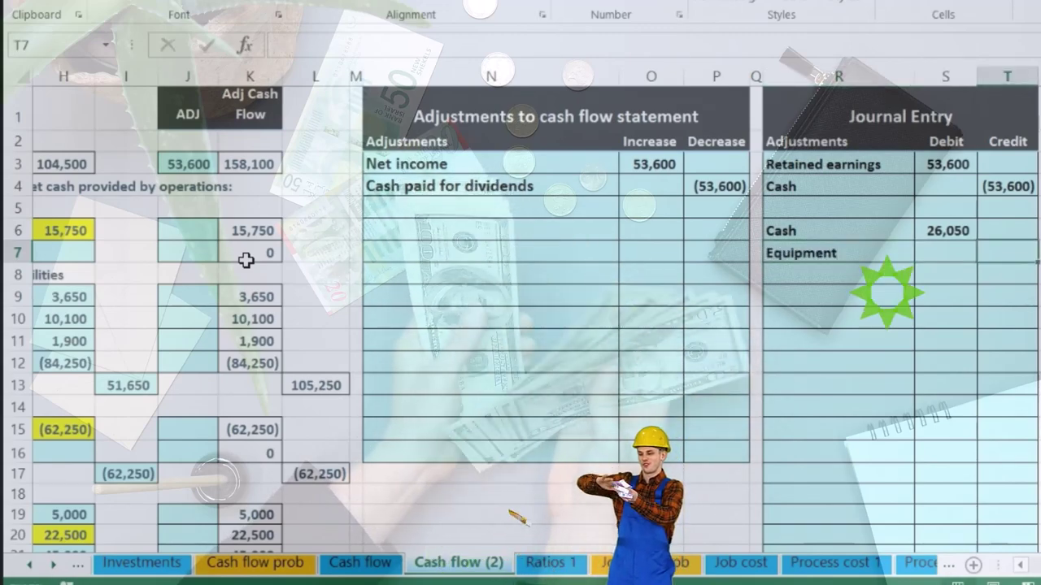
pyautogui.write('-51000')
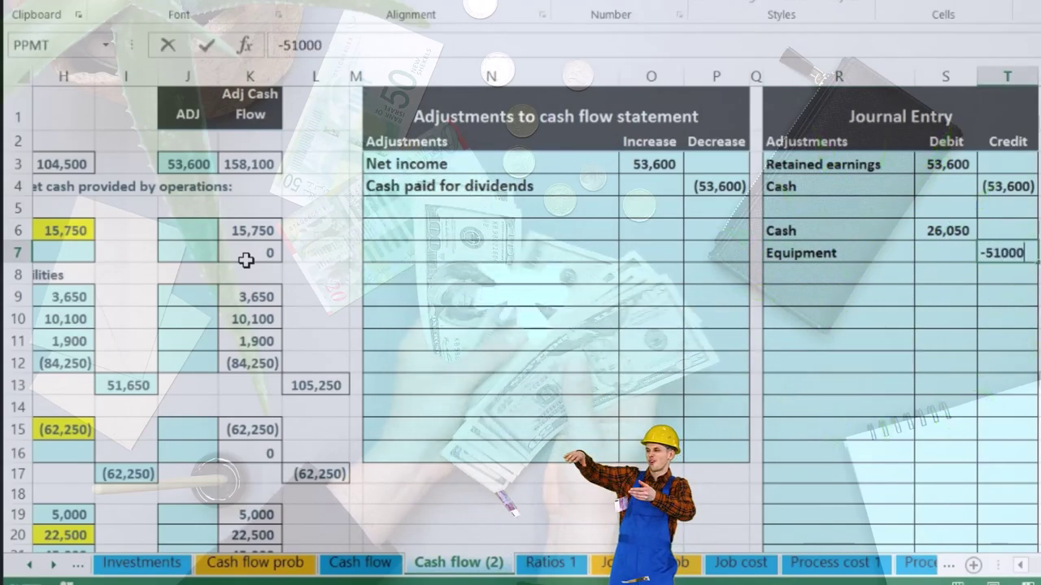
pyautogui.press('Return')
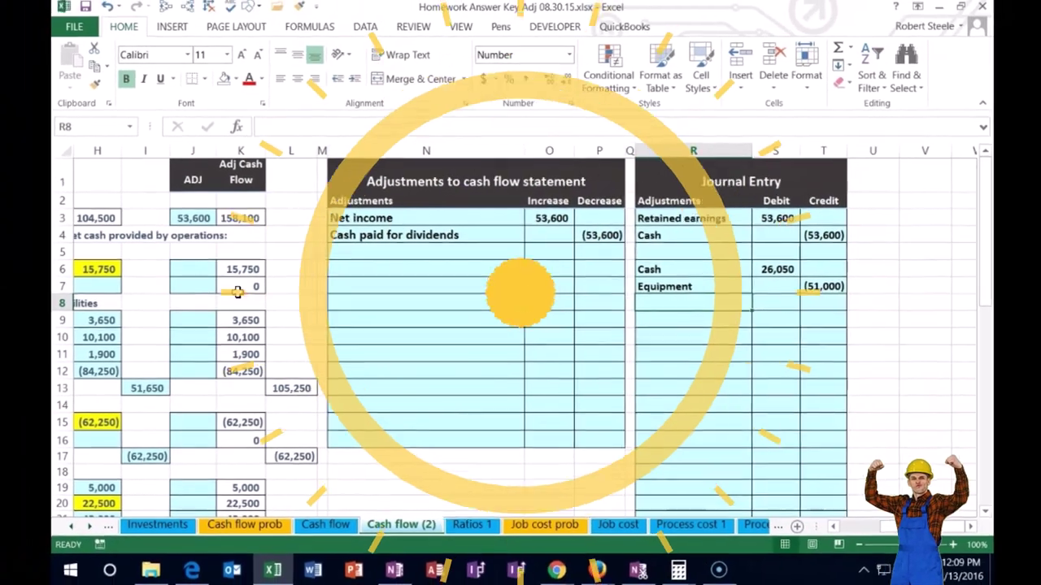